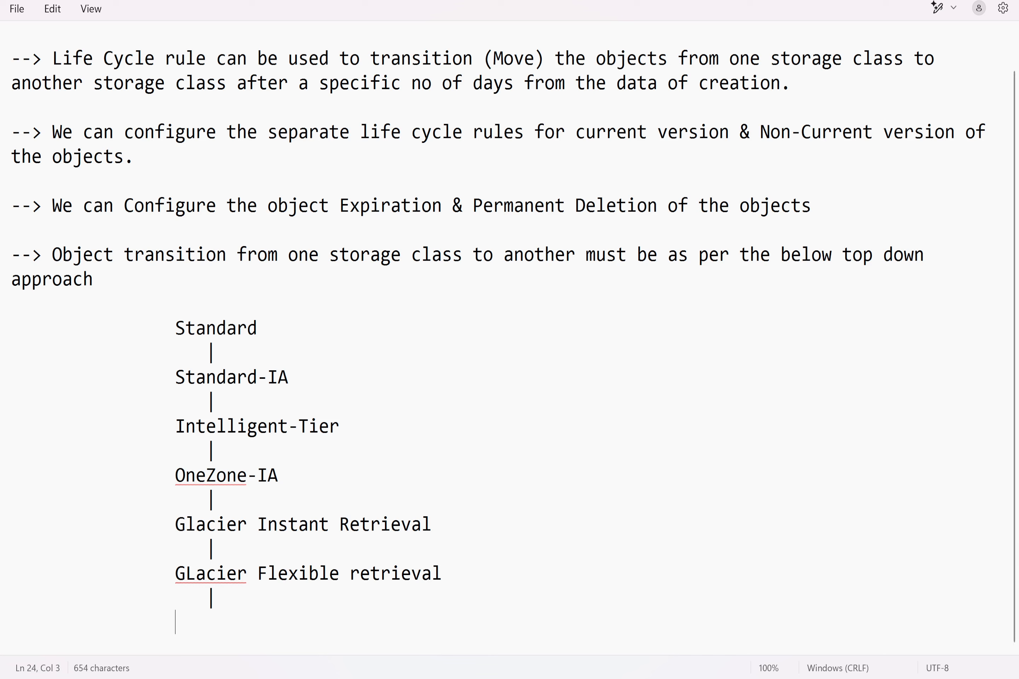
Step: Add "Glacier deep Archive" as the last storage class in the top-down transition list
{"action": "type", "text": "Glacier deep Archive"}
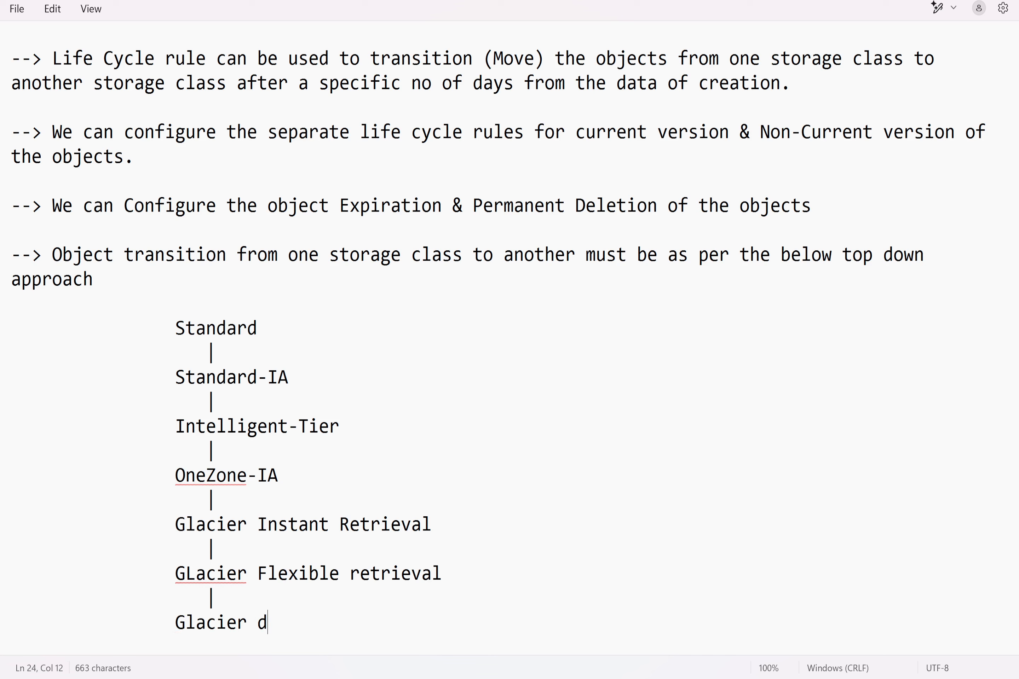
{"action": "key", "text": "Return"}
{"action": "key", "text": "Tab"}
{"action": "key", "text": "Tab"}
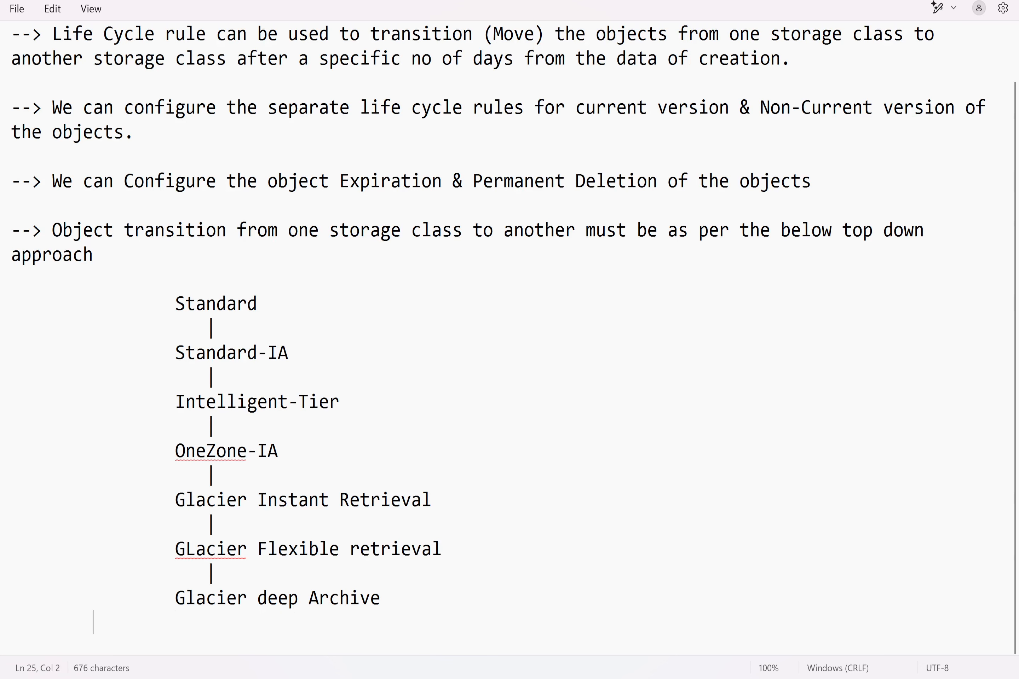
{"action": "type", "text": "|"}
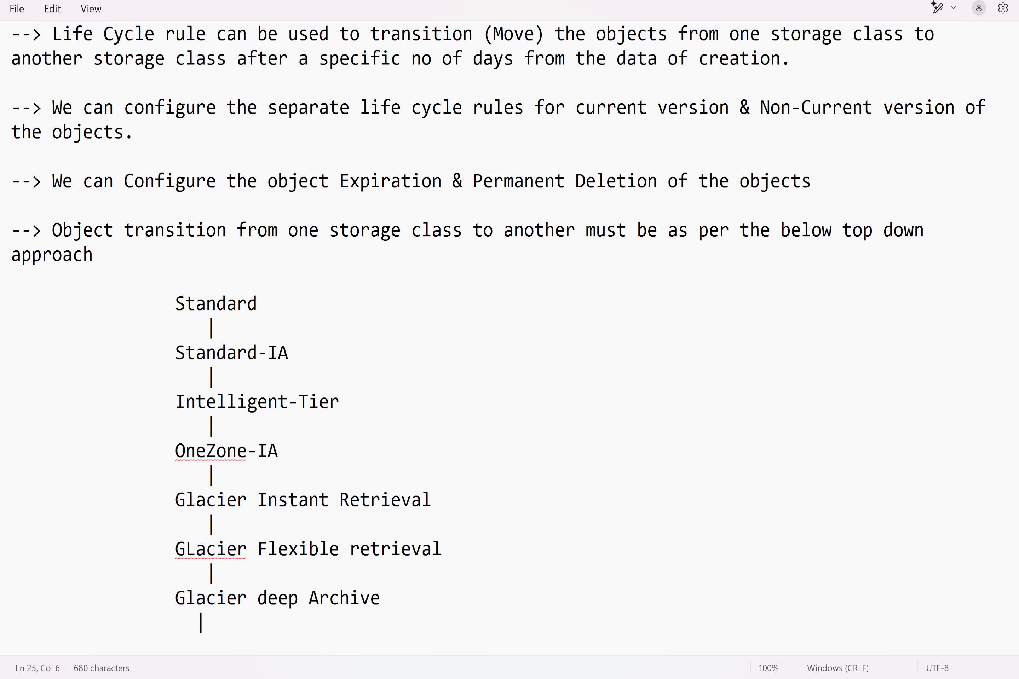
{"action": "key", "text": "BackSpace"}
{"action": "key", "text": "BackSpace"}
{"action": "key", "text": "BackSpace"}
{"action": "key", "text": "BackSpace"}
{"action": "key", "text": "BackSpace"}
{"action": "key", "text": "BackSpace"}
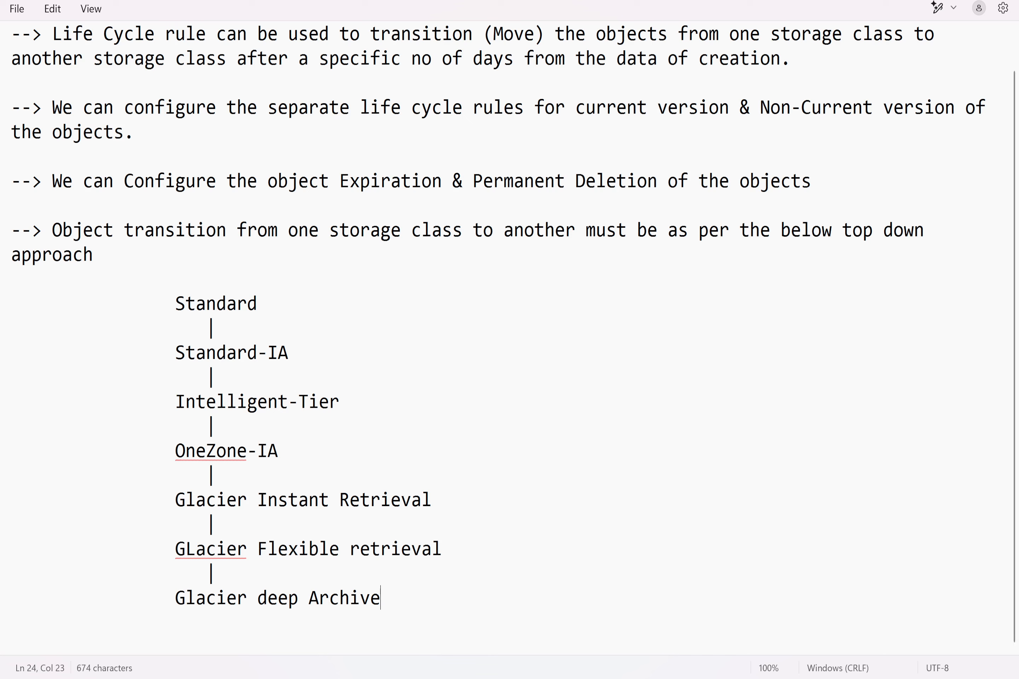
{"action": "double_click", "coordinate": [254, 303]}
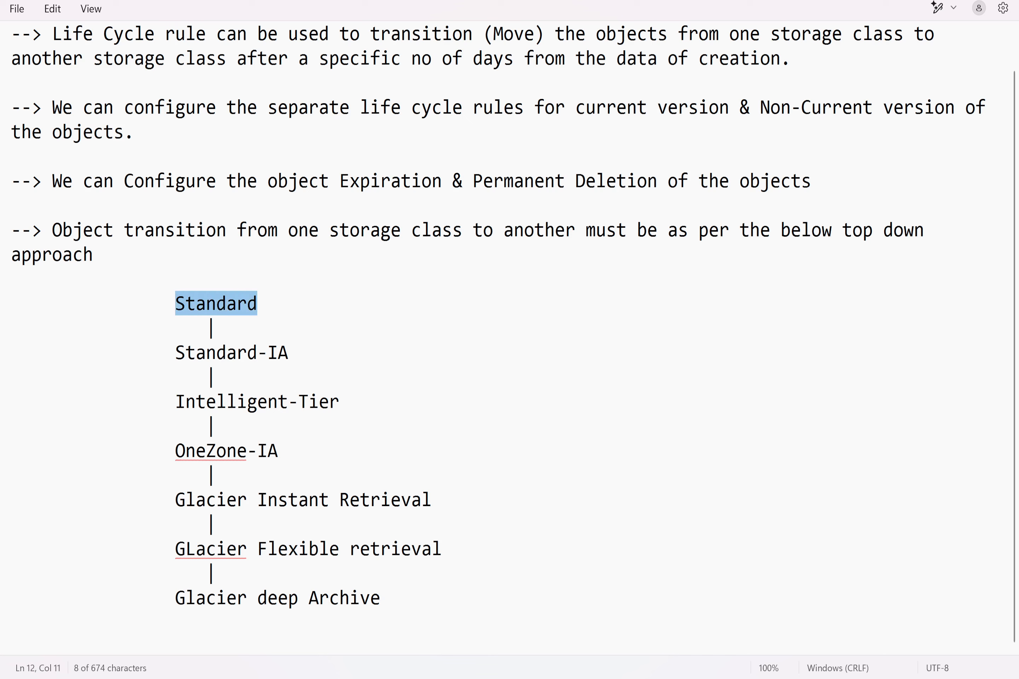
{"action": "left_click_drag", "start_coordinate": [339, 402], "coordinate": [176, 402]}
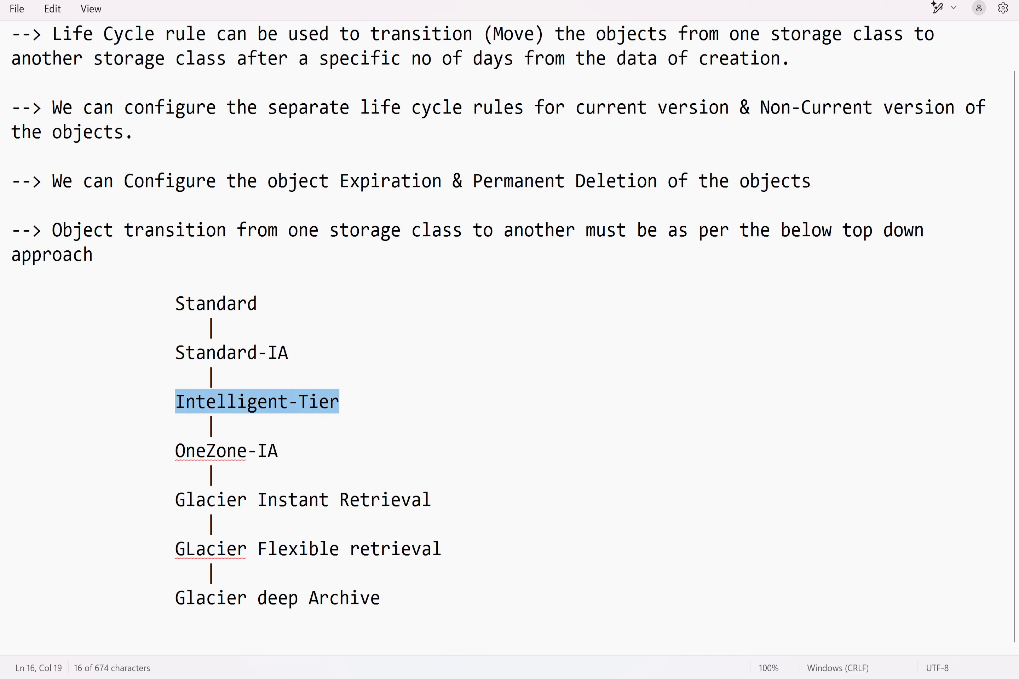
{"action": "left_click_drag", "start_coordinate": [279, 451], "coordinate": [175, 452]}
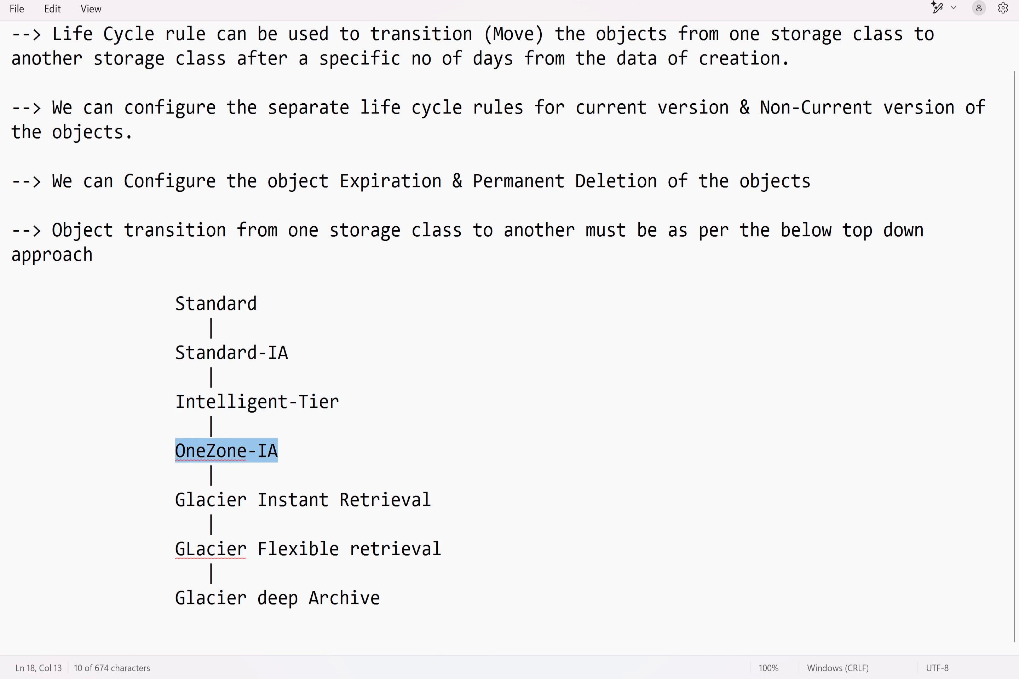
{"action": "left_click_drag", "start_coordinate": [340, 402], "coordinate": [32, 346]}
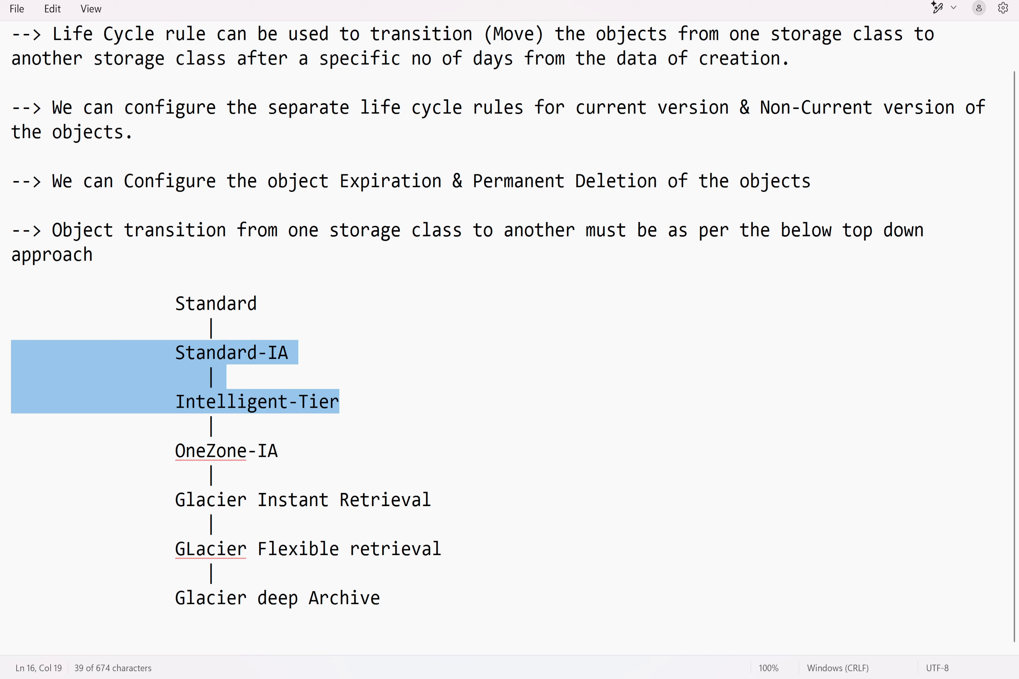
{"action": "left_click_drag", "start_coordinate": [257, 304], "coordinate": [176, 304]}
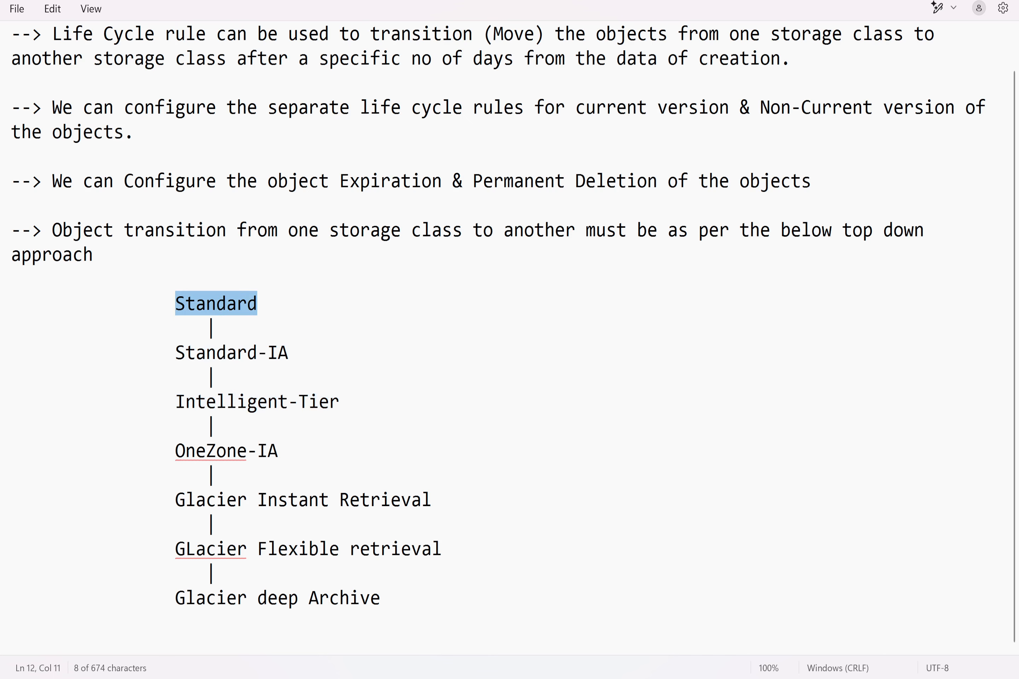
{"action": "left_click_drag", "start_coordinate": [380, 599], "coordinate": [175, 599]}
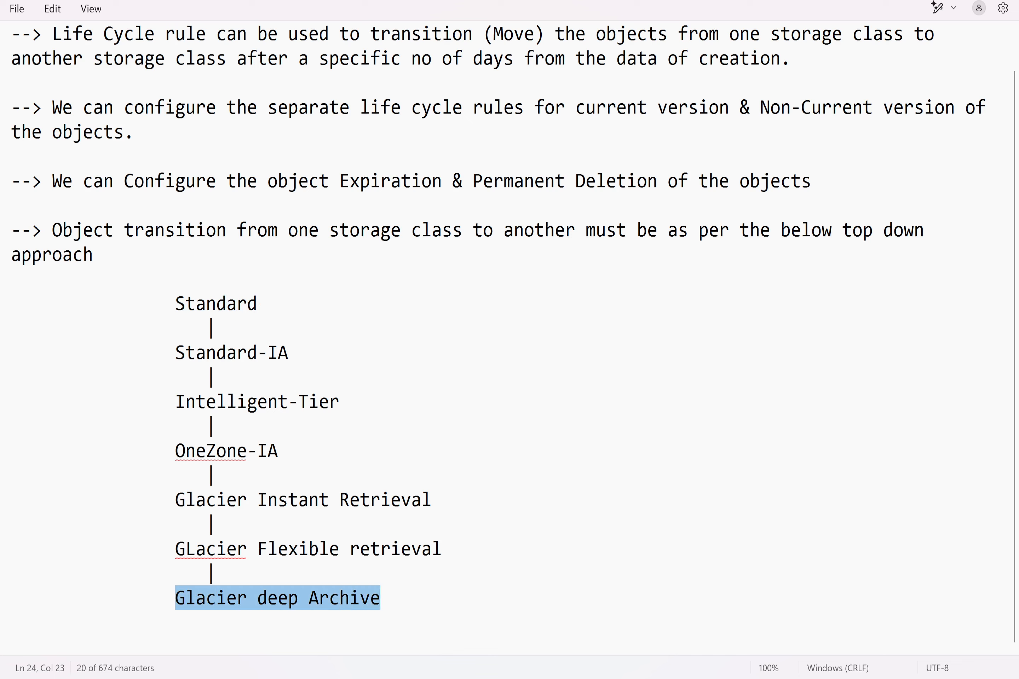
{"action": "left_click_drag", "start_coordinate": [278, 451], "coordinate": [175, 451]}
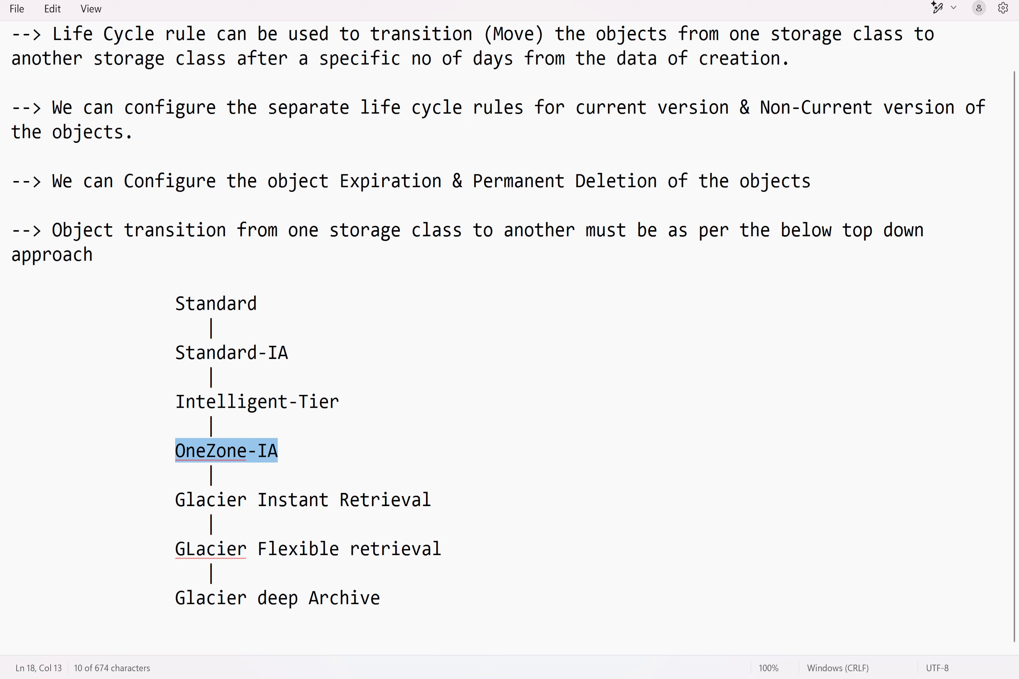
Step: Below the list, add the line "Note: We cannot move the objects from Bottom level storage class to the top level storage class"
{"action": "left_click", "coordinate": [381, 598]}
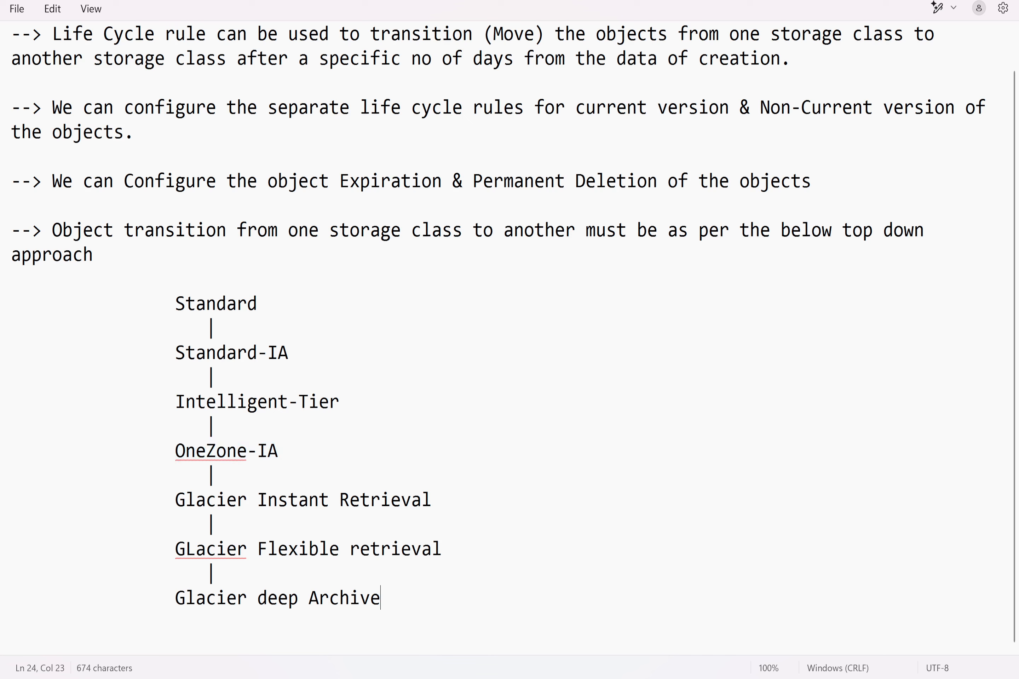
{"action": "key", "text": "Return"}
{"action": "key", "text": "Return"}
{"action": "key", "text": "Return"}
{"action": "type", "text": "Note"}
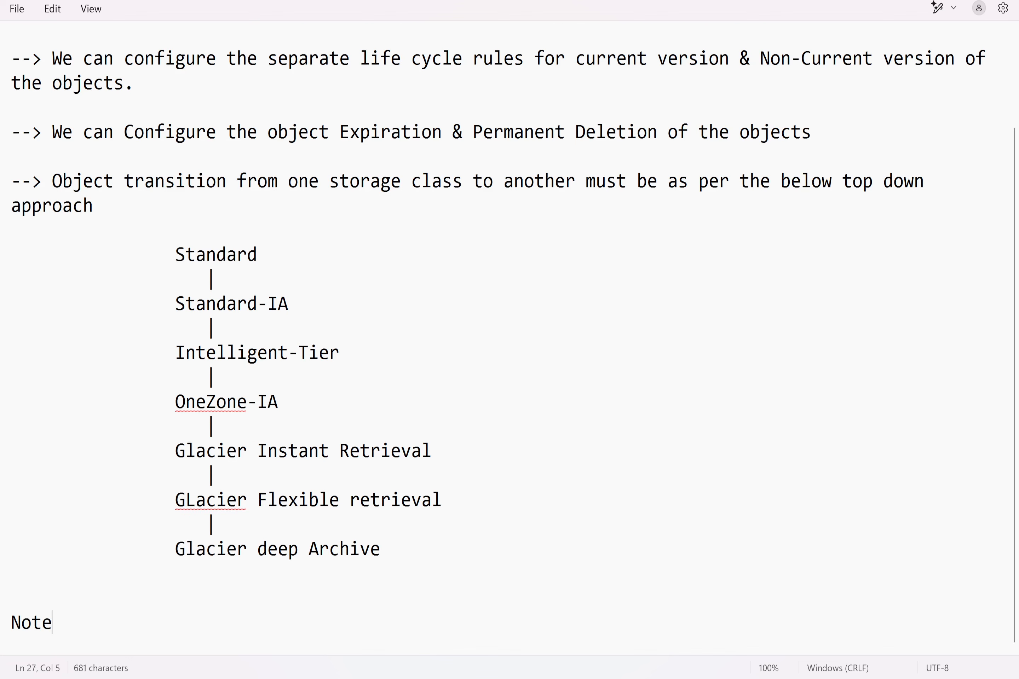
{"action": "type", "text": ": We cann"}
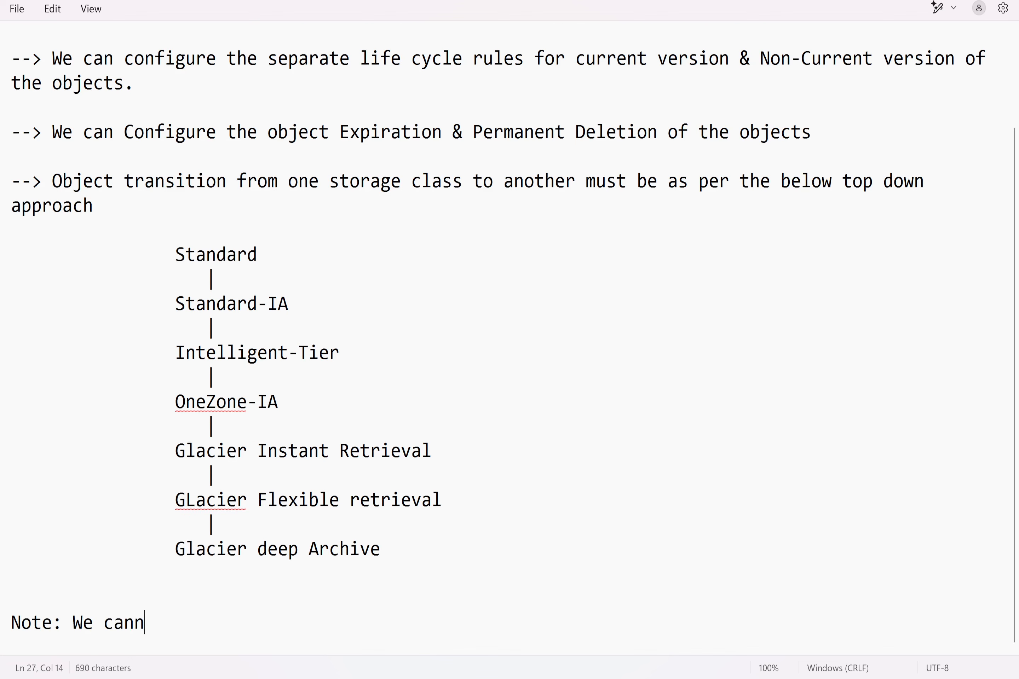
{"action": "type", "text": "ot move the obj"}
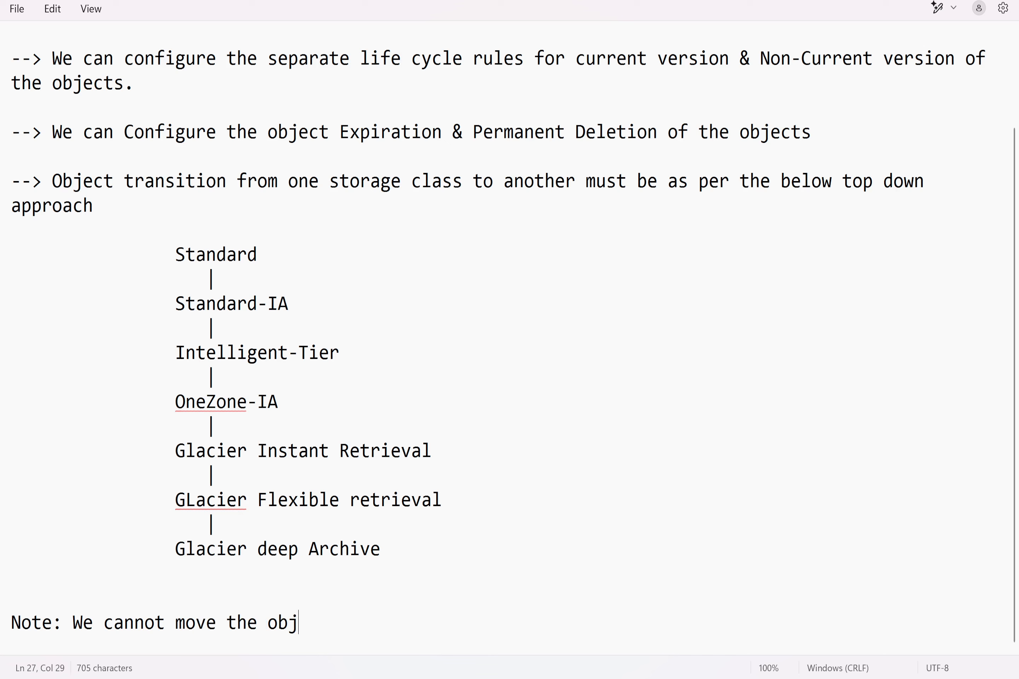
{"action": "type", "text": "ects from Bottom lo"}
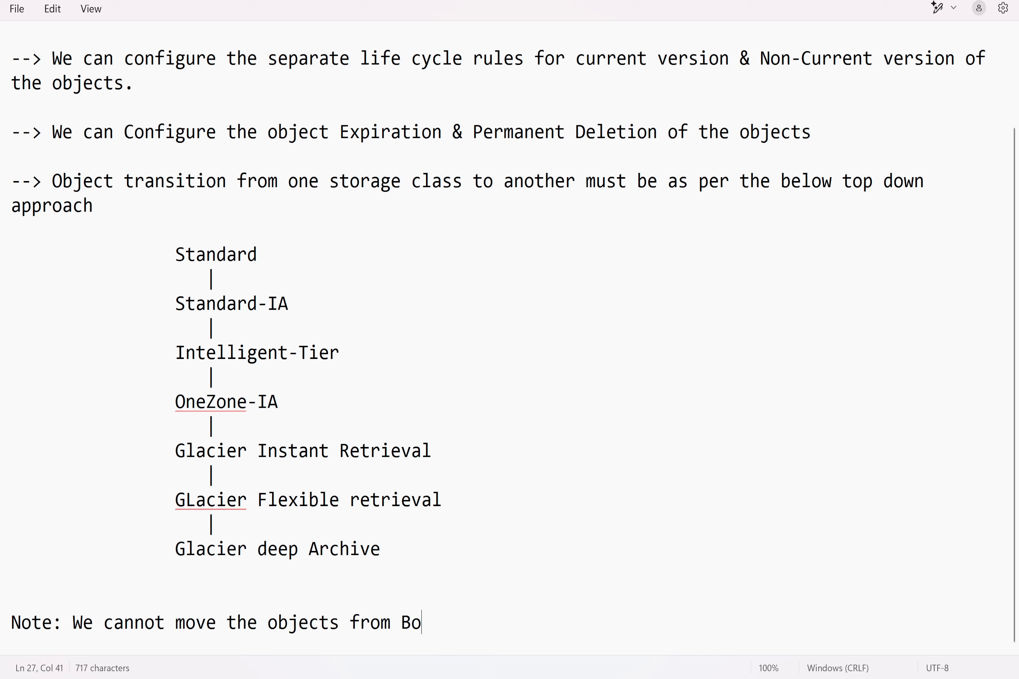
{"action": "key", "text": "BackSpace"}
{"action": "type", "text": "wv"}
{"action": "key", "text": "BackSpace"}
{"action": "key", "text": "BackSpace"}
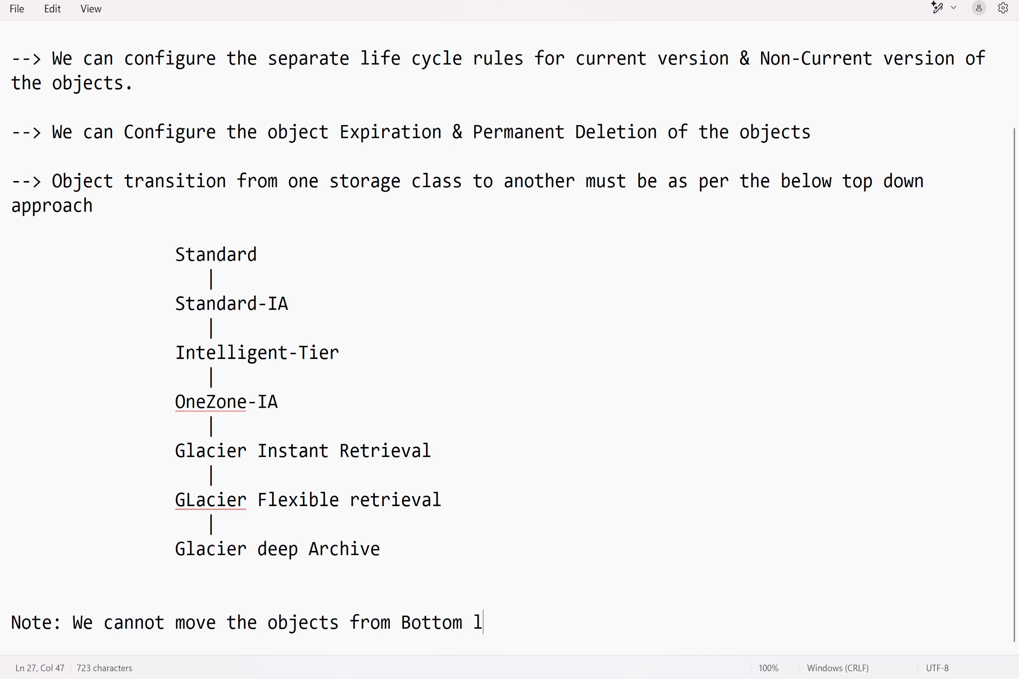
{"action": "type", "text": "evel t"}
{"action": "key", "text": "BackSpace"}
{"action": "key", "text": "BackSpace"}
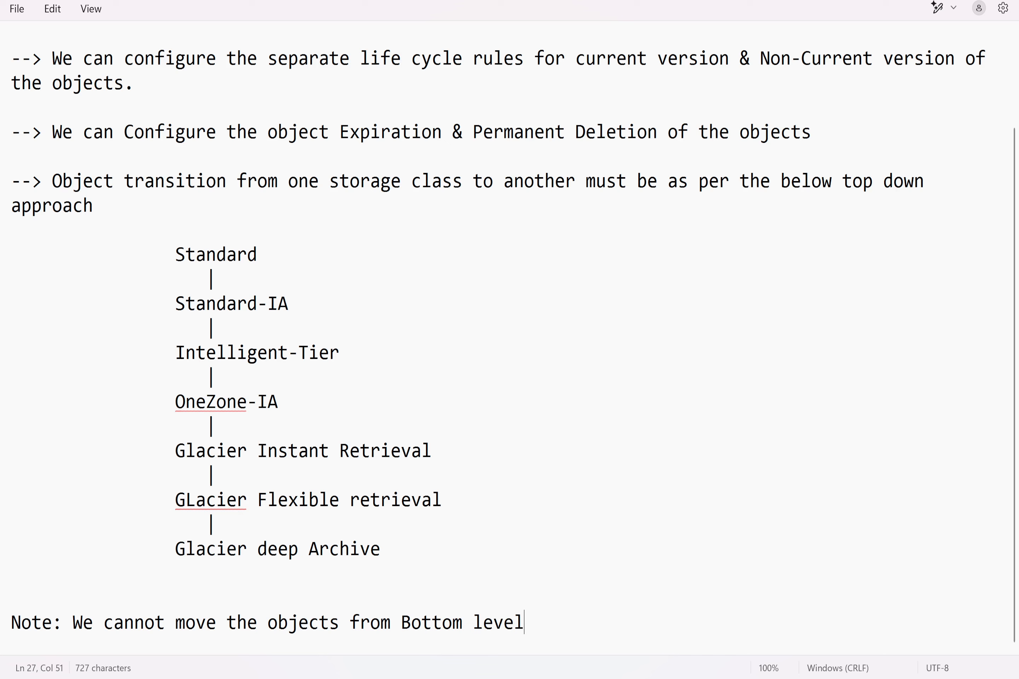
{"action": "type", "text": "storage "}
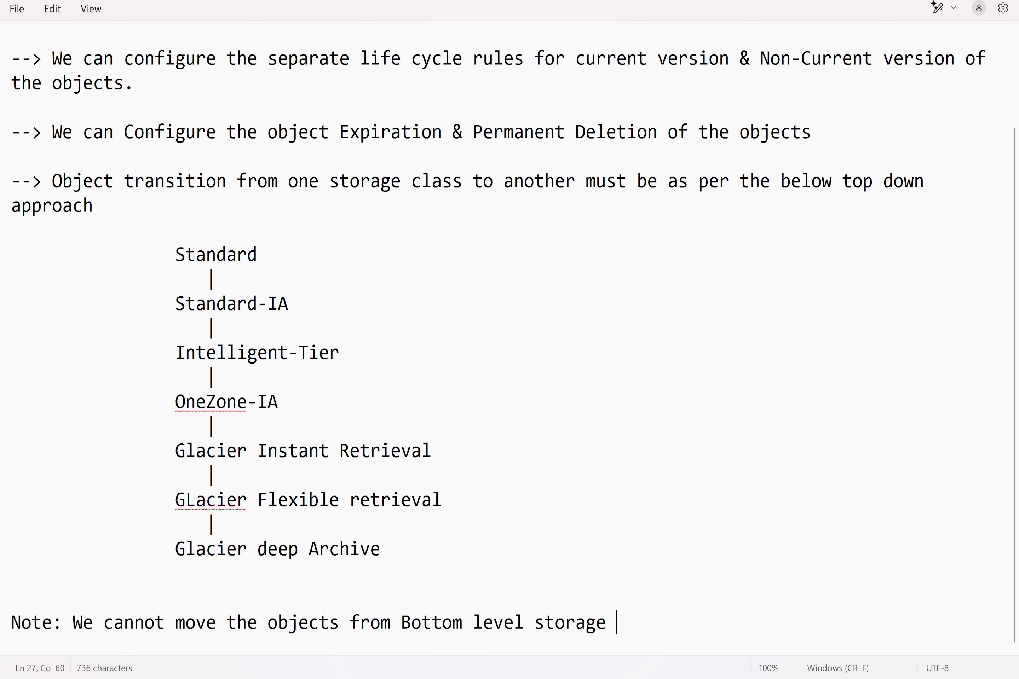
{"action": "type", "text": "class to the t"}
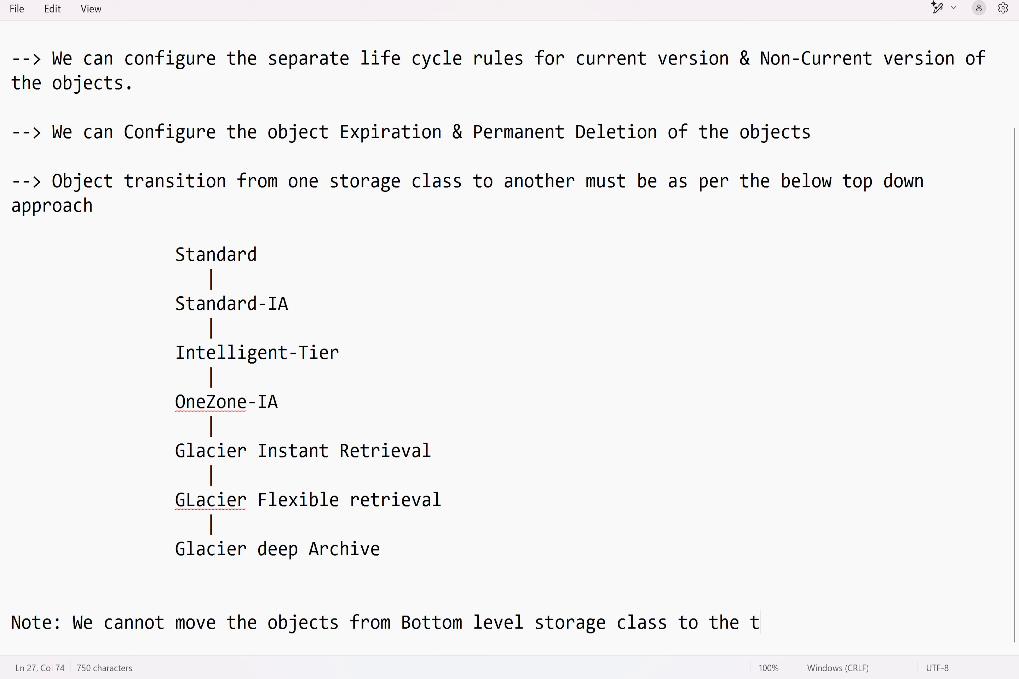
{"action": "type", "text": "op level storage class"}
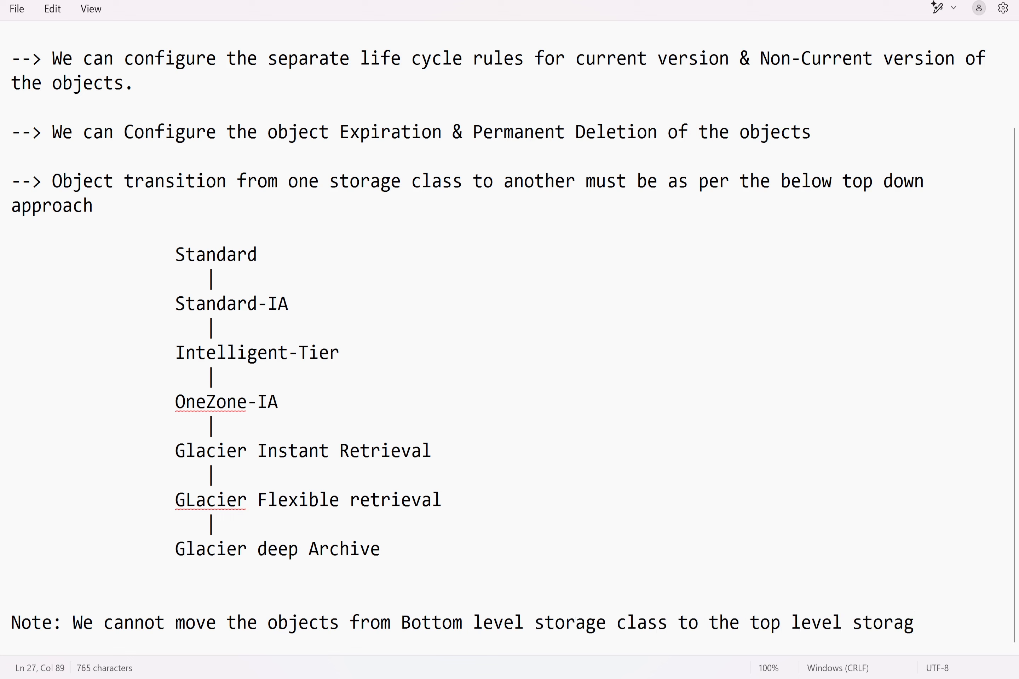
Step: Below the note, add the numbered item "1. Create life Cycle rule on S3 bucket as per the below requirement"
{"action": "key", "text": "Return"}
{"action": "key", "text": "Return"}
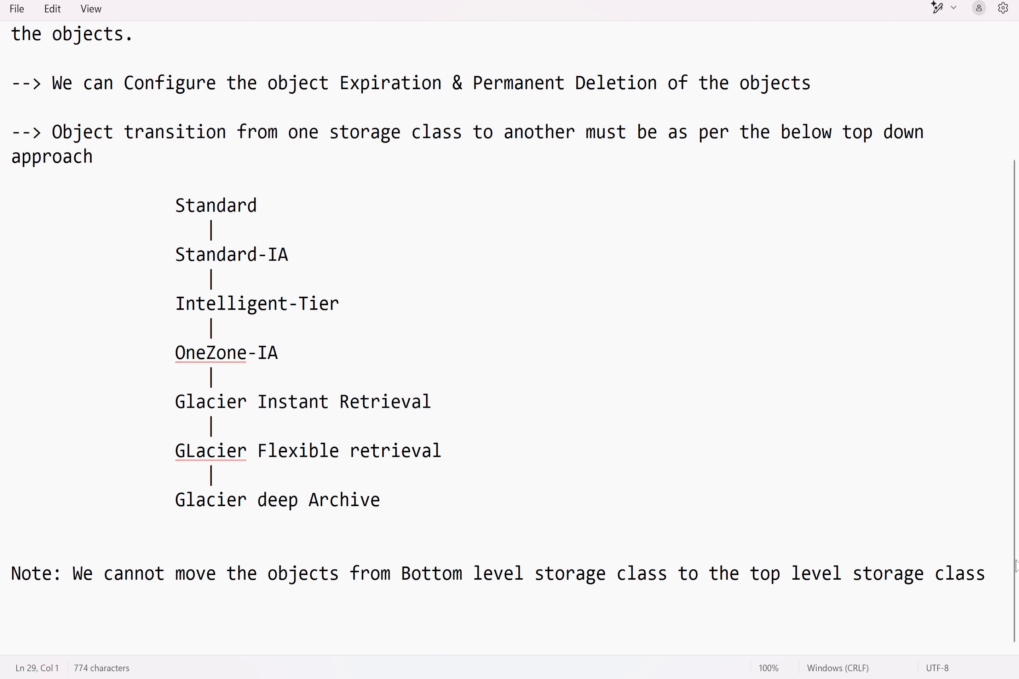
{"action": "key", "text": "Return"}
{"action": "type", "text": "1. Create  "}
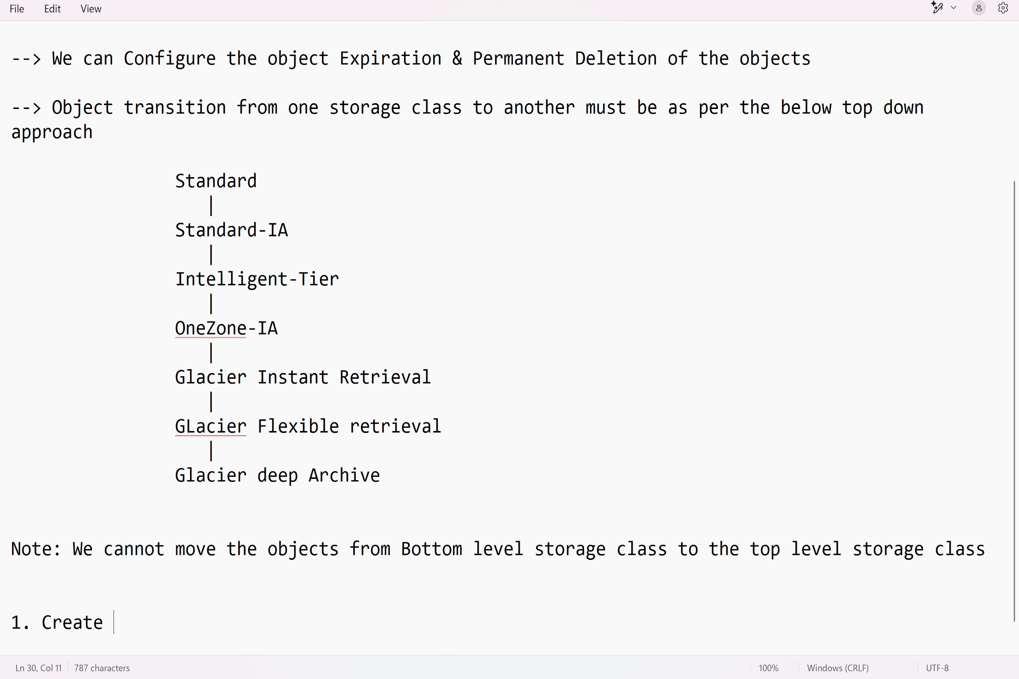
{"action": "type", "text": "life Cycle rule "}
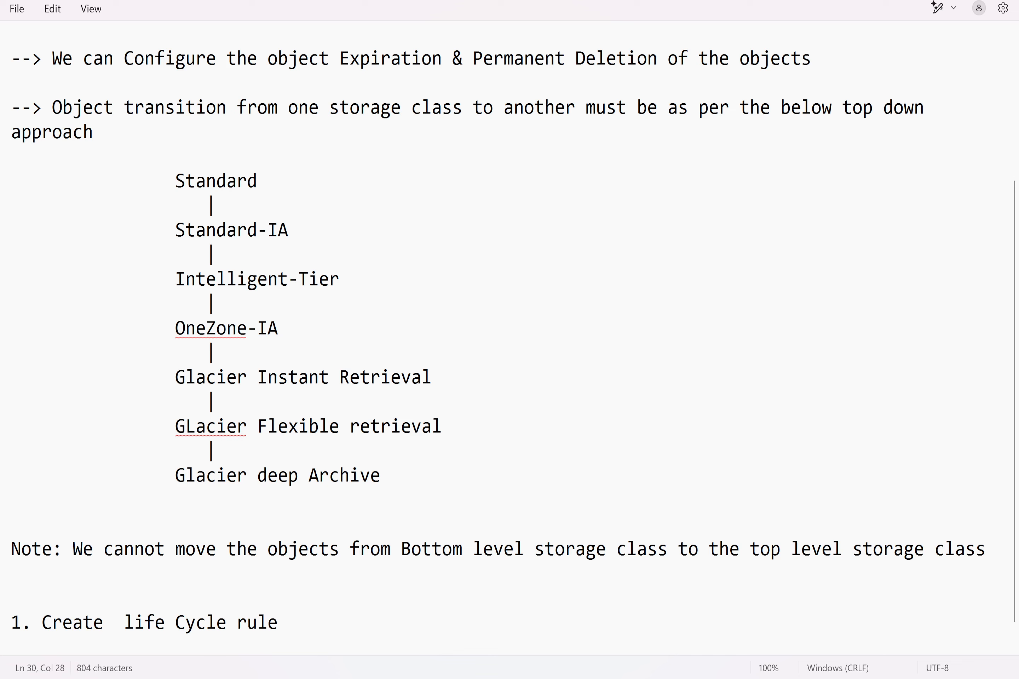
{"action": "type", "text": "on S3 bucket "}
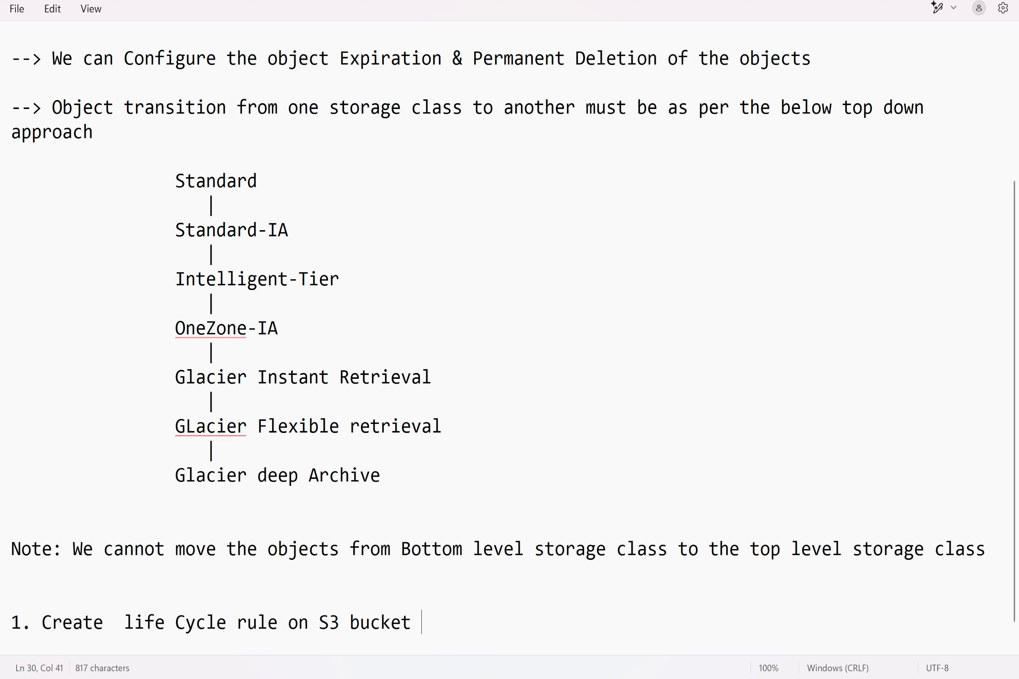
{"action": "type", "text": "as per the below"}
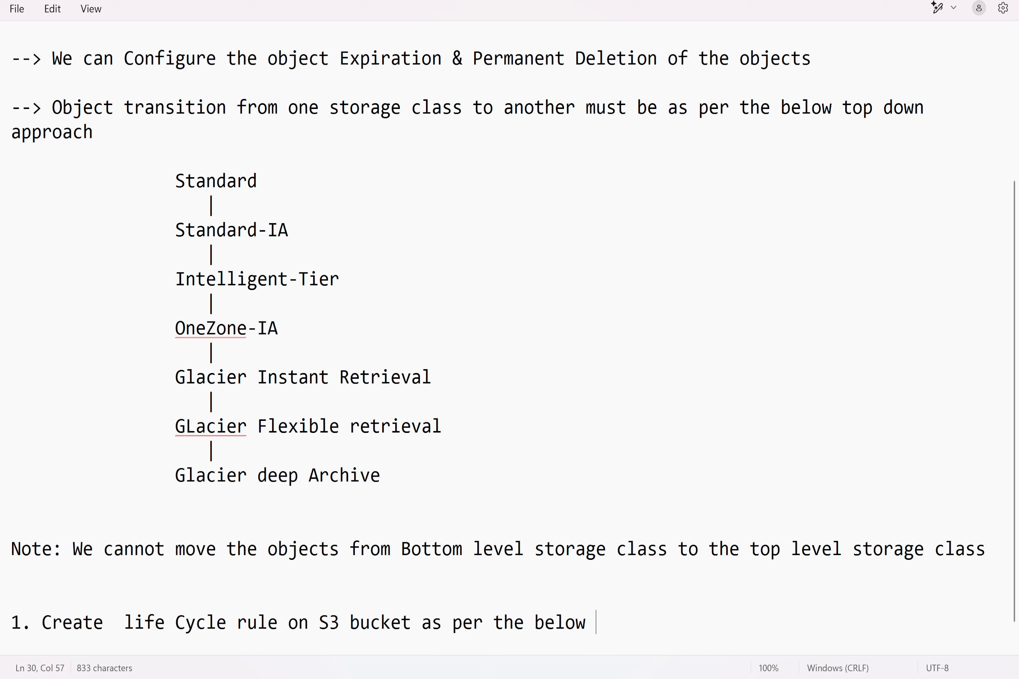
{"action": "type", "text": " requirement"}
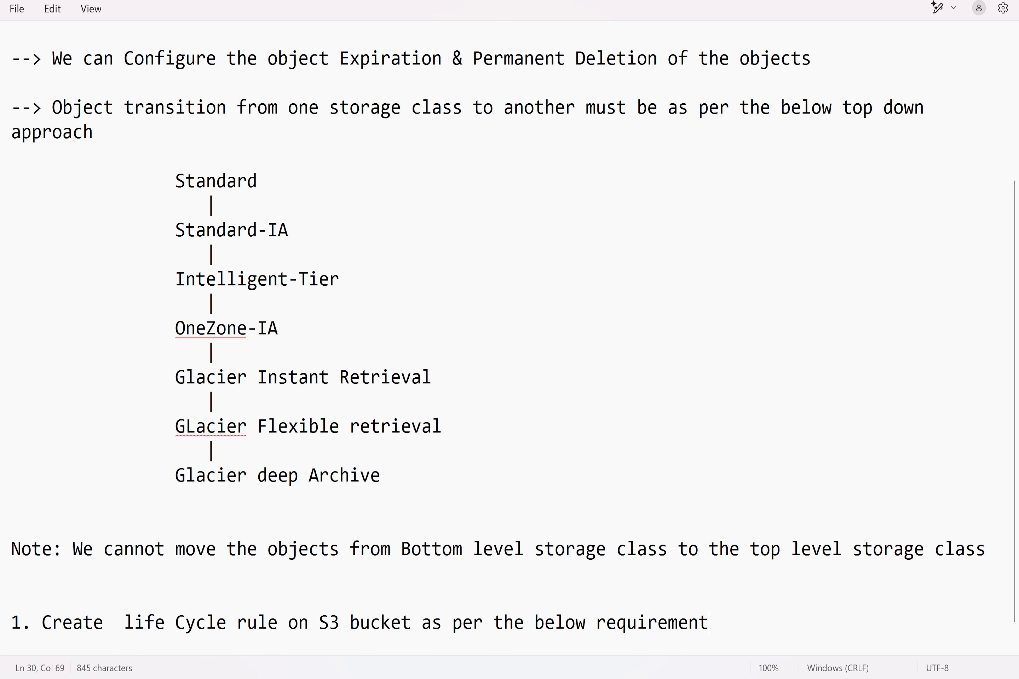
Step: Add eleven blank lines after the numbered life cycle rule item
{"action": "key", "text": "Return"}
{"action": "key", "text": "Return"}
{"action": "key", "text": "Return"}
{"action": "key", "text": "Return"}
{"action": "key", "text": "Return"}
{"action": "key", "text": "Return"}
{"action": "key", "text": "Return"}
{"action": "key", "text": "Return"}
{"action": "key", "text": "Return"}
{"action": "key", "text": "Return"}
{"action": "key", "text": "Return"}
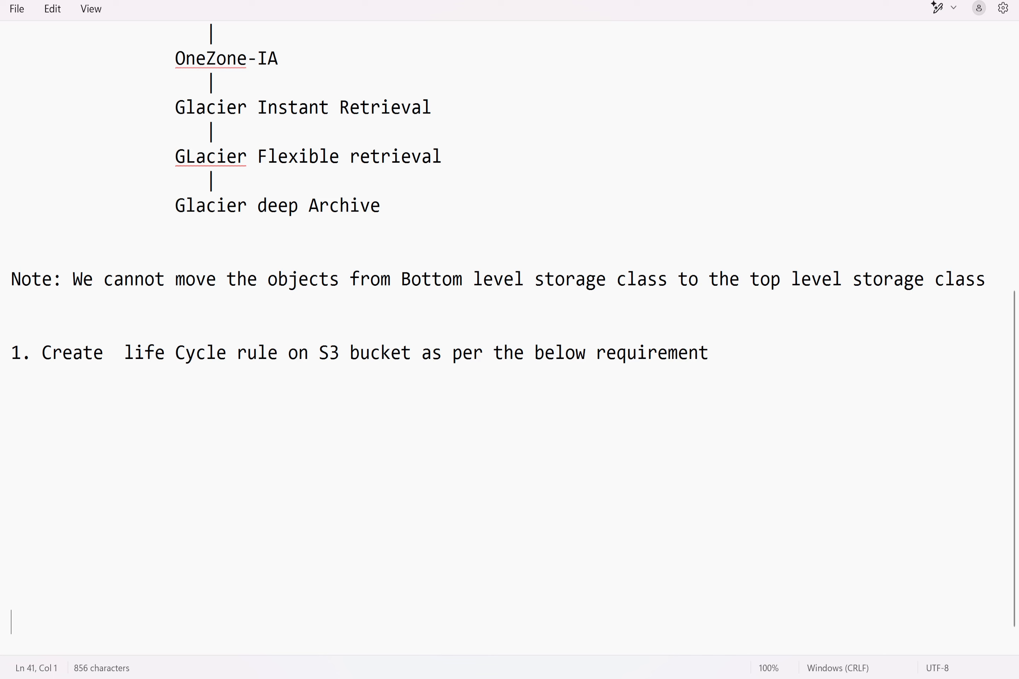
Step: Write the heading "Current Version:" two lines below the numbered item
{"action": "left_click", "coordinate": [11, 401]}
{"action": "type", "text": "Current Version"}
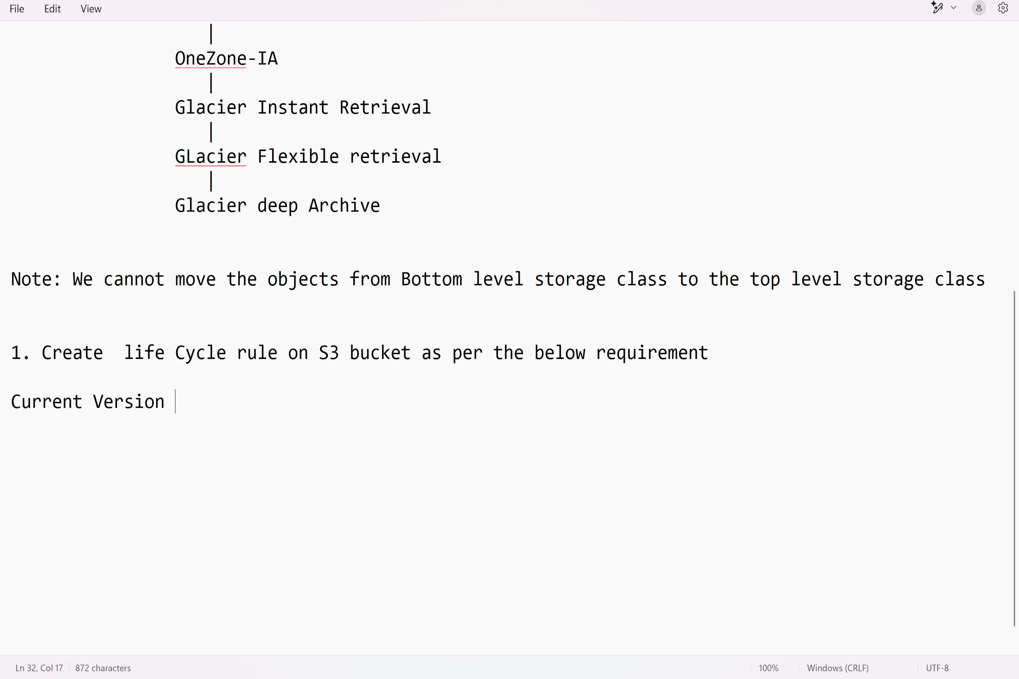
{"action": "key", "text": "BackSpace"}
{"action": "type", "text": ";"}
{"action": "key", "text": "Return"}
{"action": "key", "text": "BackSpace"}
{"action": "key", "text": "BackSpace"}
{"action": "type", "text": ":"}
Step: Three lines below the "Current Version:" heading, start the transition line with "Standard -- 30 Days --> Standard-IA -- 60 Days"
{"action": "key", "text": "Return"}
{"action": "key", "text": "Return"}
{"action": "key", "text": "Return"}
{"action": "type", "text": "Standar"}
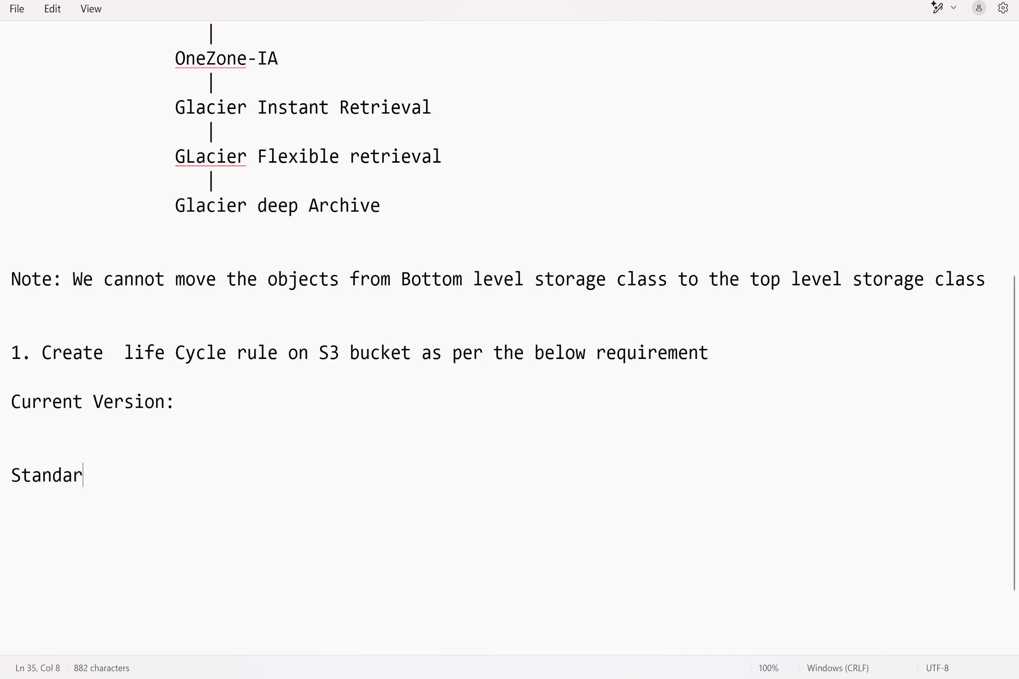
{"action": "type", "text": "d  -- 30 Day"}
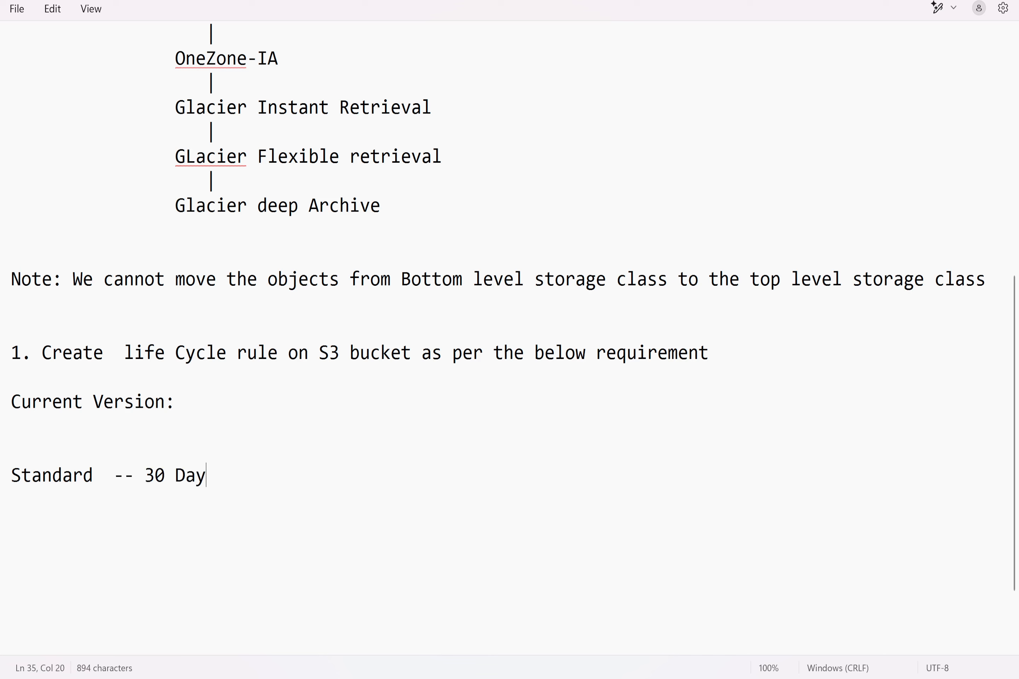
{"action": "type", "text": "s --> Standard-"}
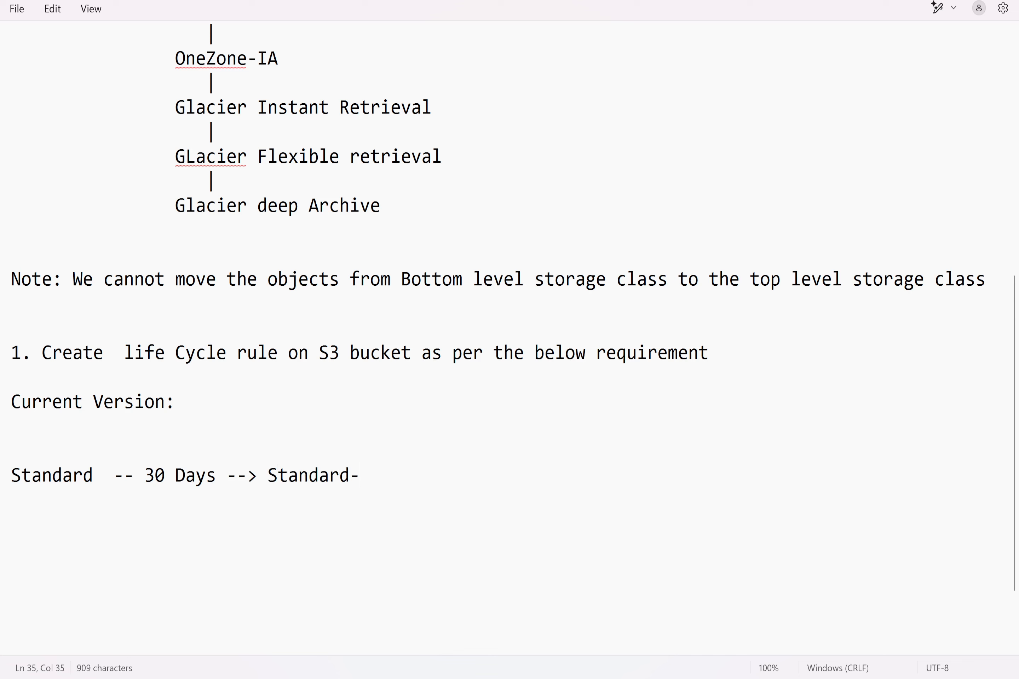
{"action": "type", "text": "IA -- 60 D"}
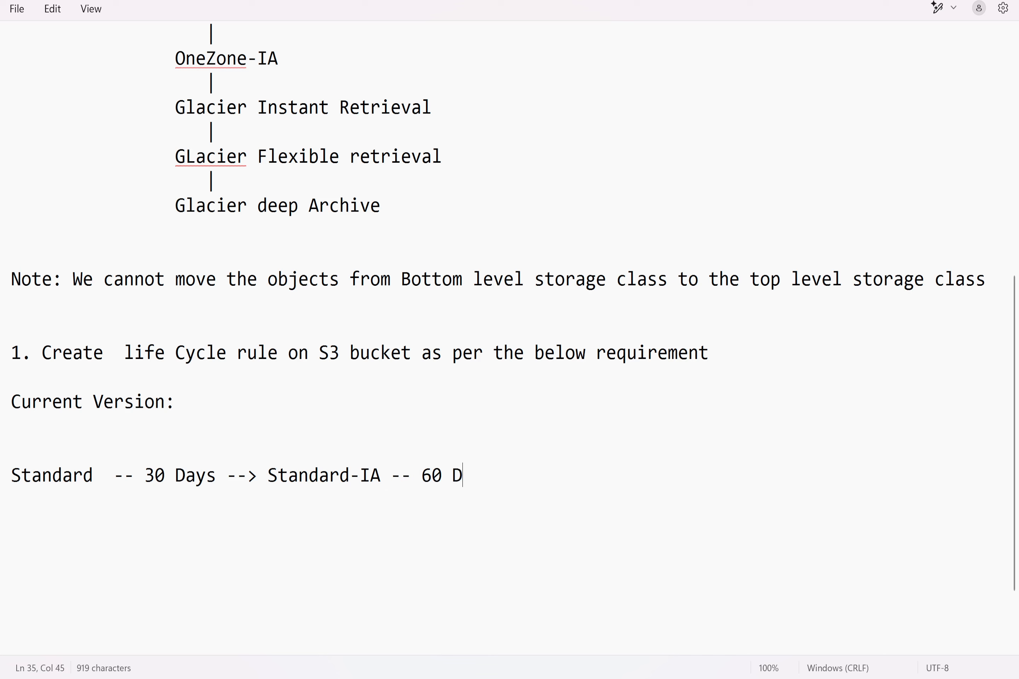
{"action": "type", "text": "ays -"}
{"action": "key", "text": "BackSpace"}
{"action": "key", "text": "BackSpace"}
Step: Continue the transition line with "--> OneZone-IA -- 90 Days --> Glacier Flexible Retrieval -- 180 Days"
{"action": "type", "text": "--> OneZone-"}
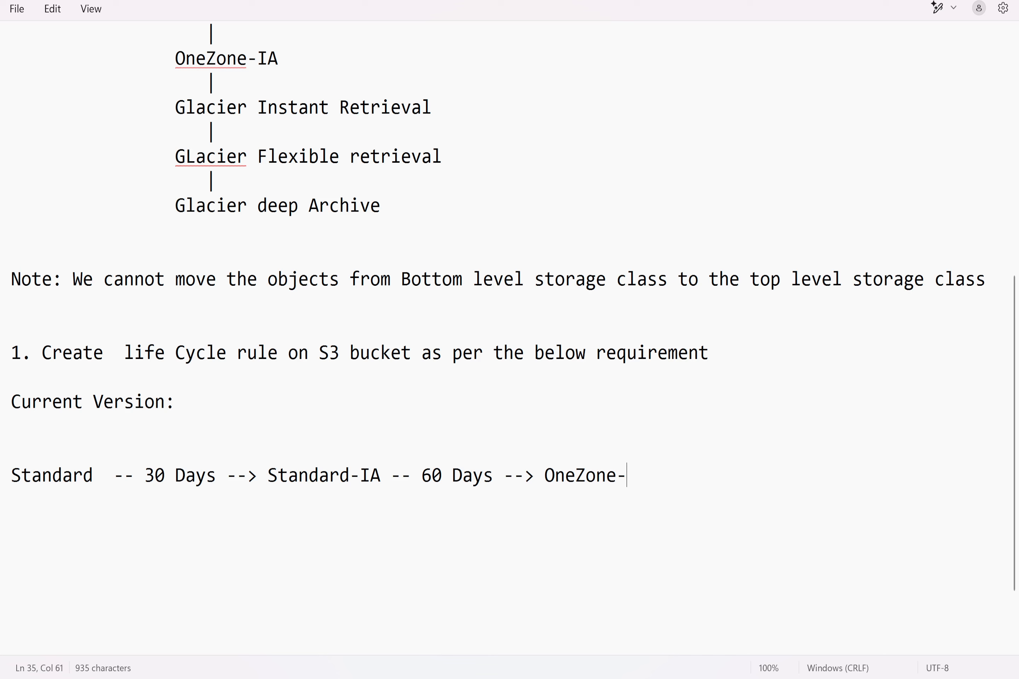
{"action": "type", "text": "IA --90"}
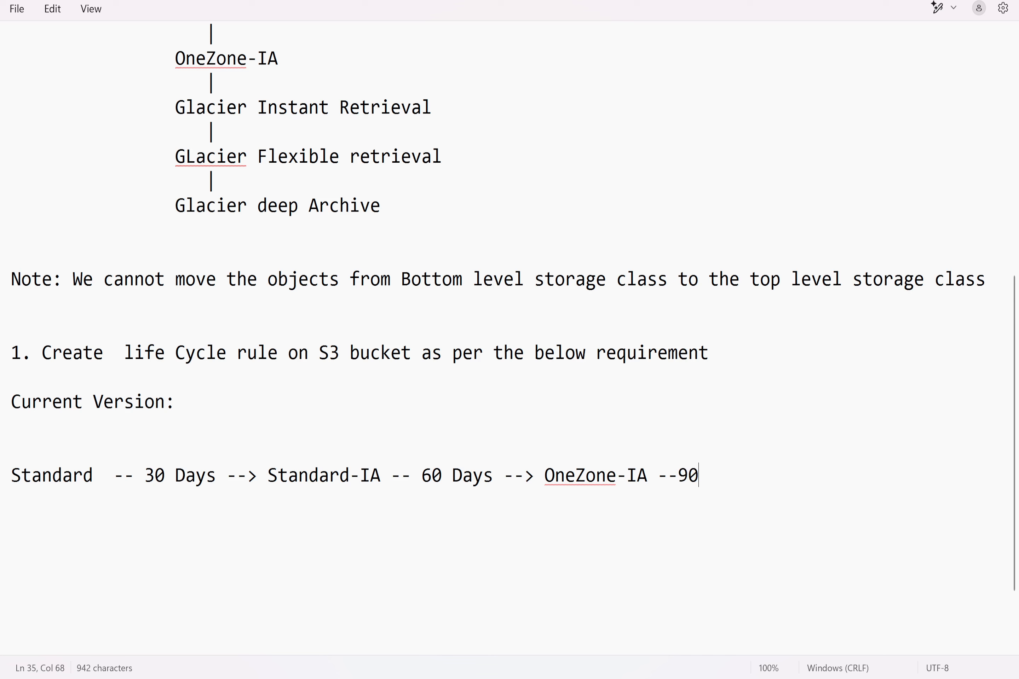
{"action": "key", "text": "BackSpace"}
{"action": "key", "text": "BackSpace"}
{"action": "type", "text": "90 Days --> "}
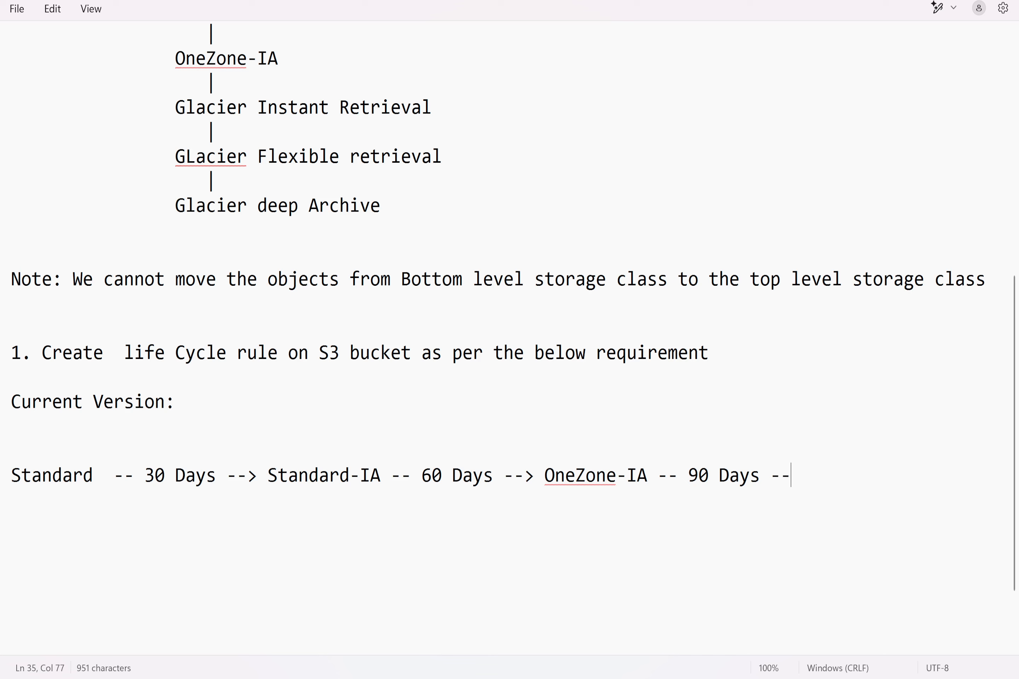
{"action": "type", "text": "Glacier Fle"}
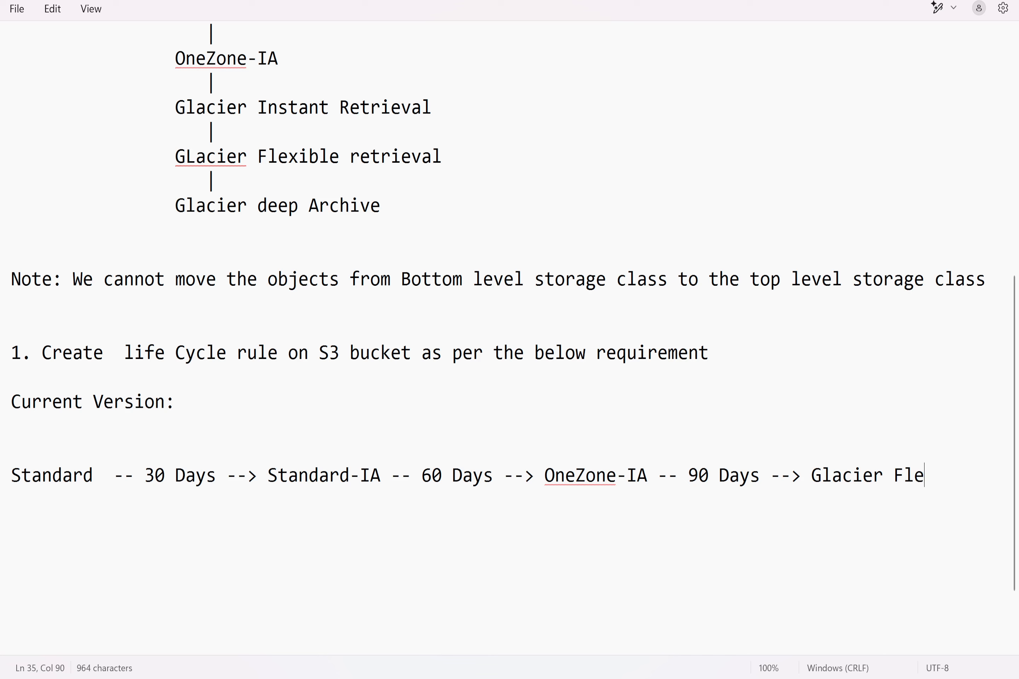
{"action": "type", "text": "xible Retri"}
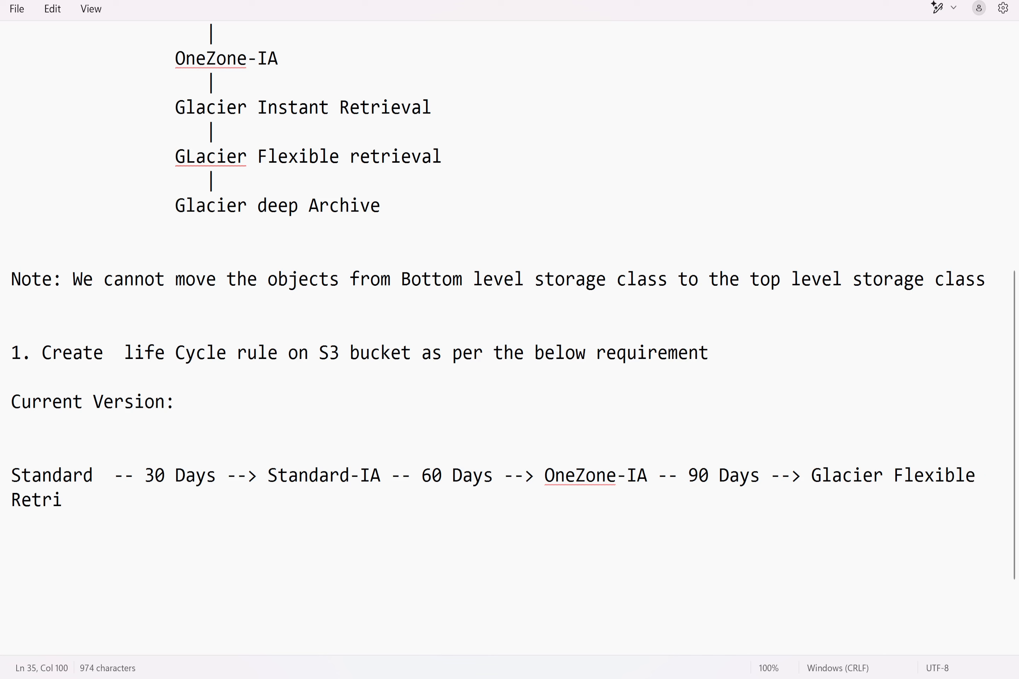
{"action": "type", "text": "eval -- 180 Da"}
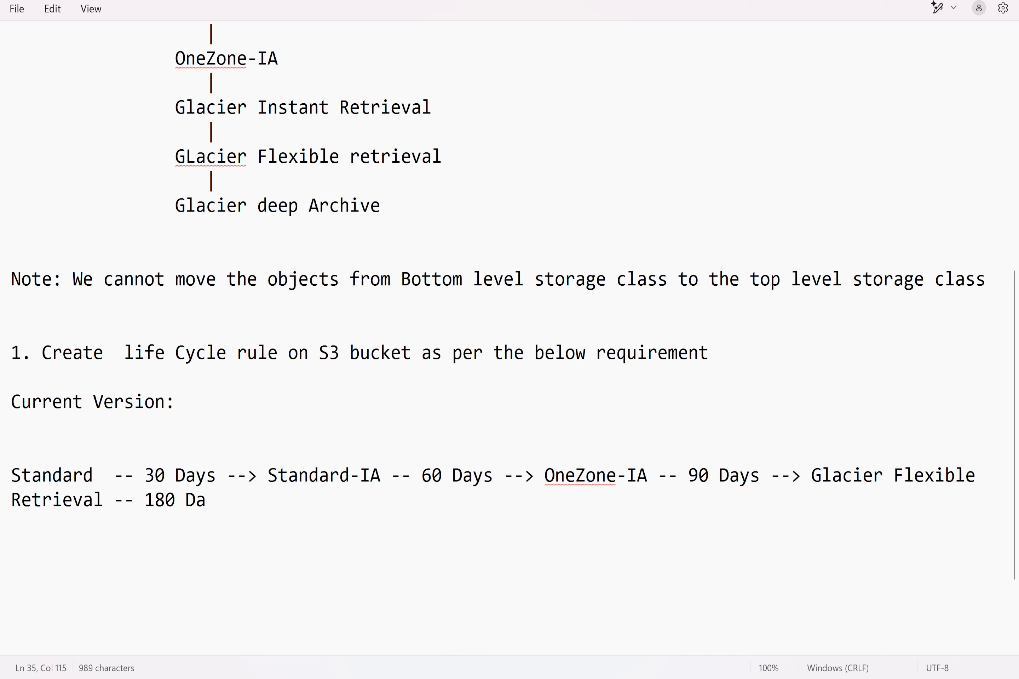
Step: End the transition line with "--> Glacier Deep Archive -- 365 Days --> Object must be expired (DELETE)"
{"action": "type", "text": "ys --> Glacier De"}
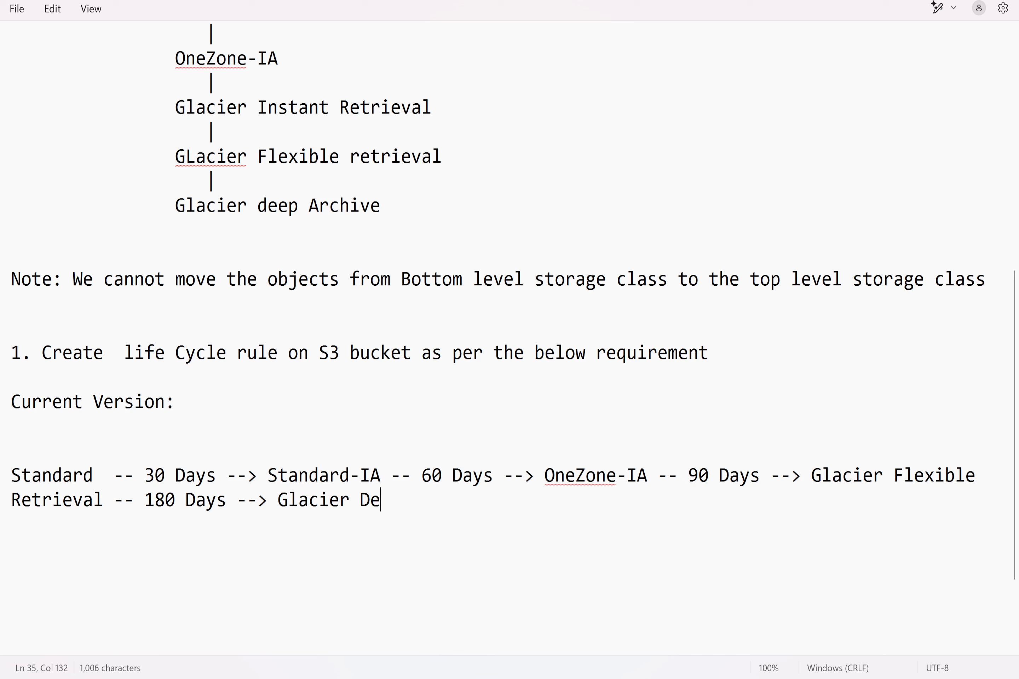
{"action": "type", "text": "ep Archive "}
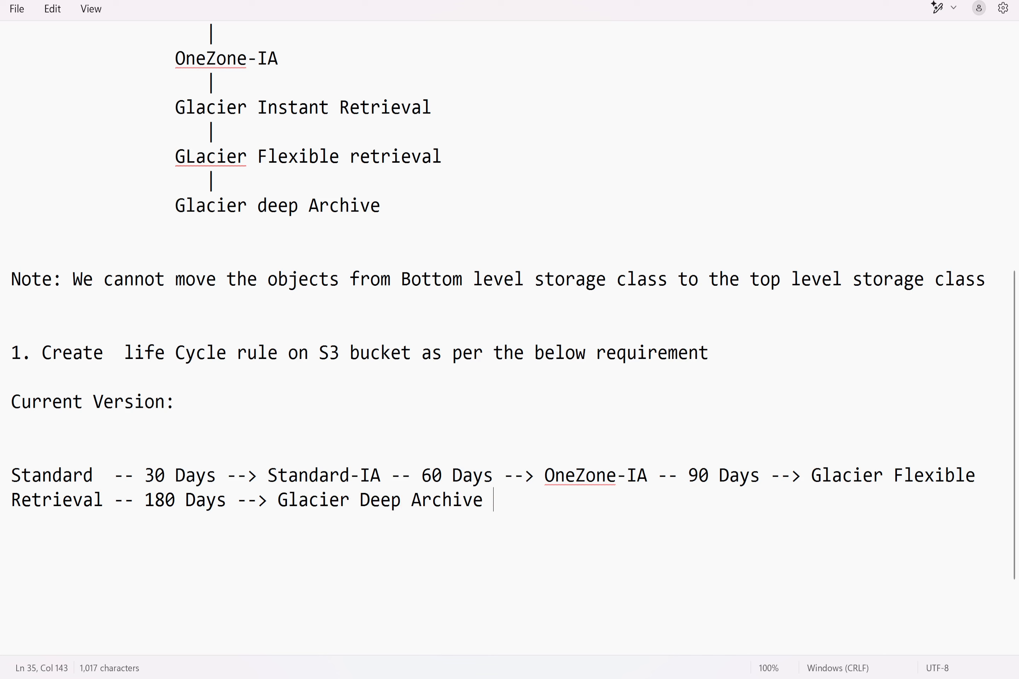
{"action": "type", "text": "-- 365 Days"}
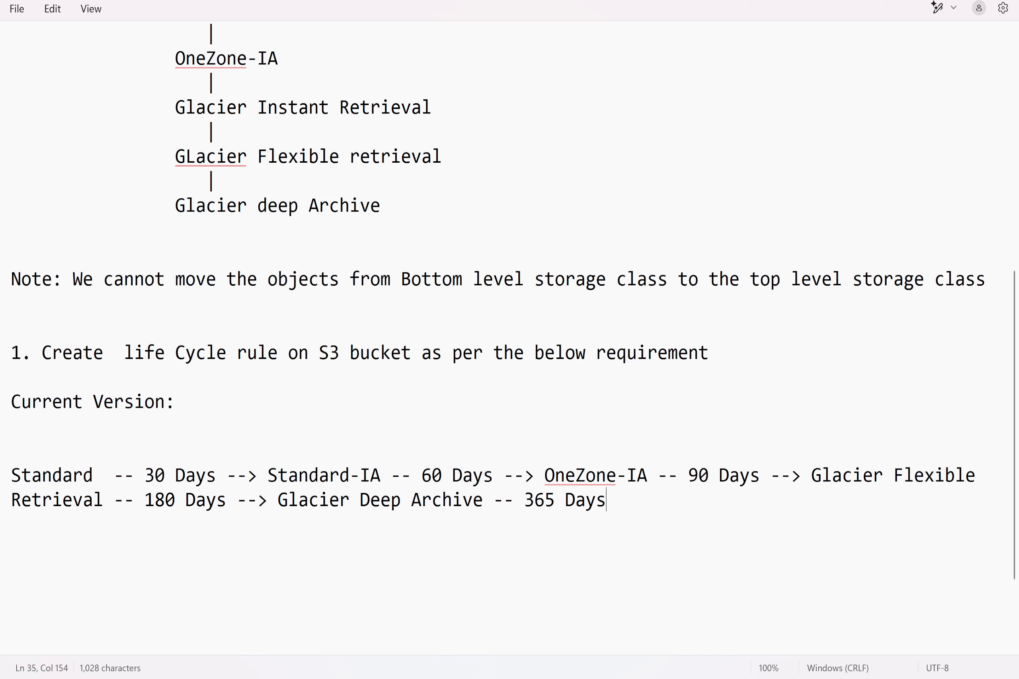
{"action": "type", "text": " --> Object "}
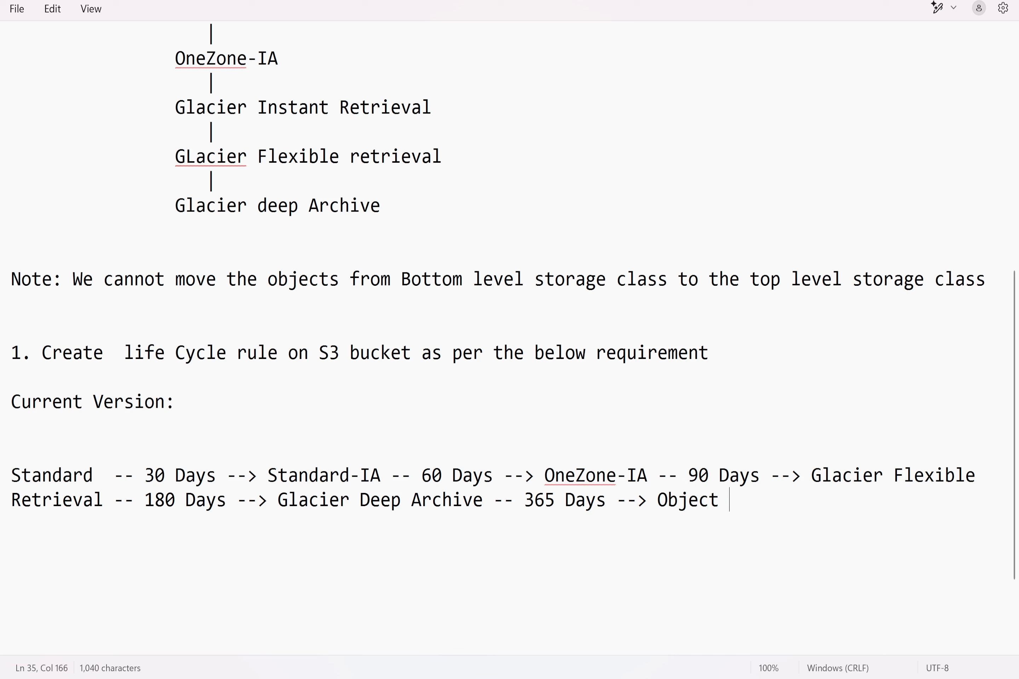
{"action": "type", "text": "must be expired"}
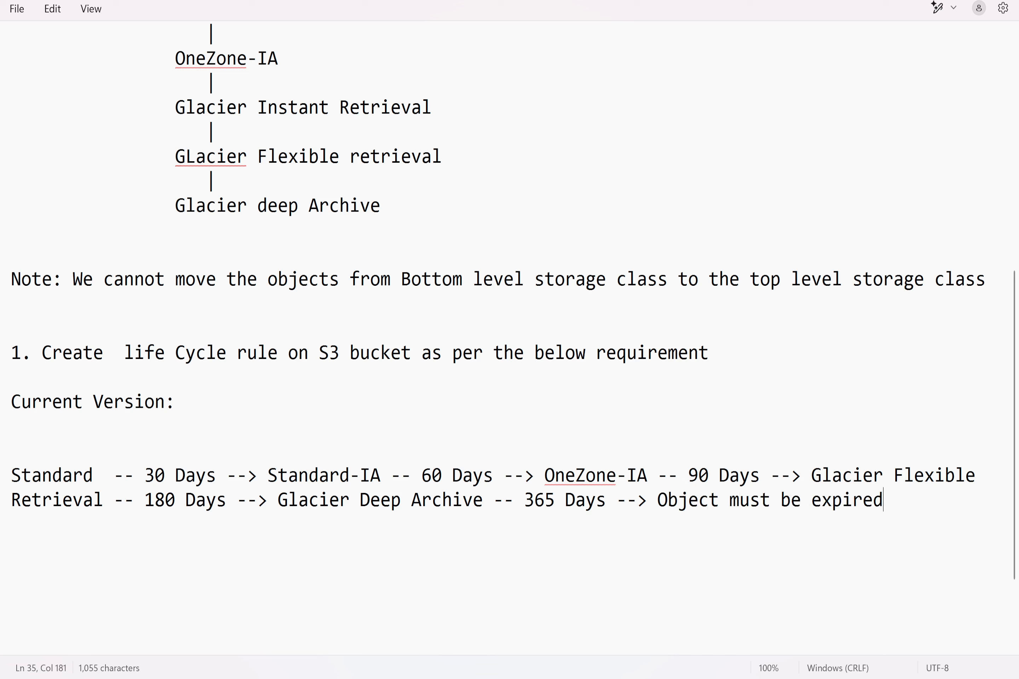
{"action": "type", "text": " (DELETE"}
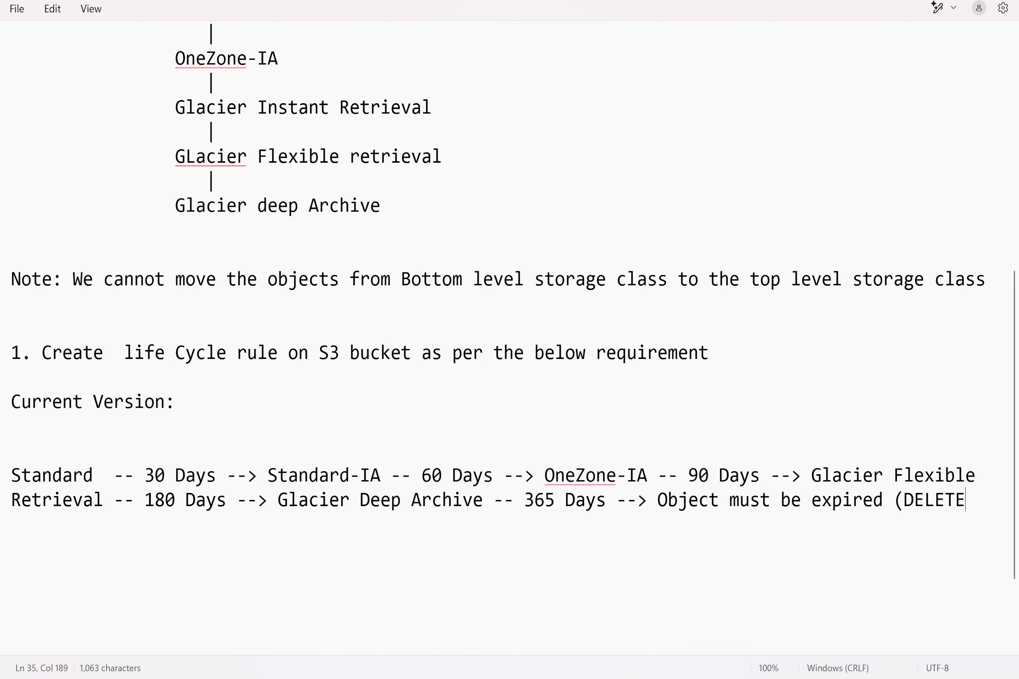
{"action": "type", "text": ")"}
Step: Add eight new lines after the current version transition line
{"action": "key", "text": "Return"}
{"action": "key", "text": "Return"}
{"action": "key", "text": "Return"}
{"action": "key", "text": "Return"}
{"action": "key", "text": "Return"}
{"action": "key", "text": "Return"}
{"action": "key", "text": "Return"}
{"action": "key", "text": "Return"}
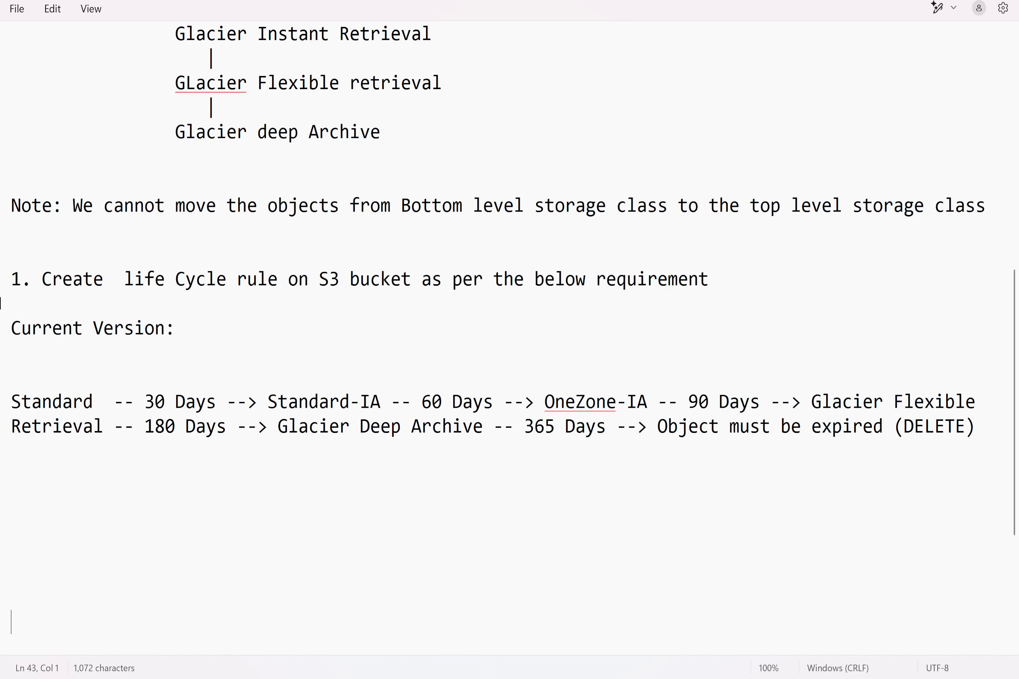
Step: Highlight the storage classes and day counts in the current version transition line one after another to review them
{"action": "left_click_drag", "start_coordinate": [93, 401], "coordinate": [2, 409]}
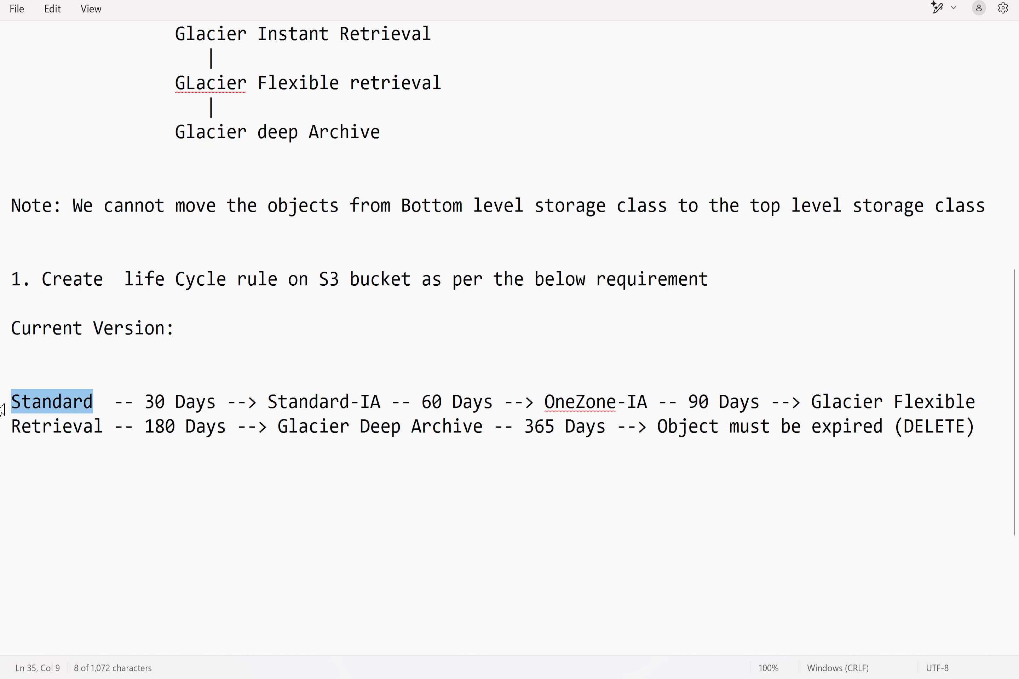
{"action": "left_click_drag", "start_coordinate": [217, 401], "coordinate": [145, 403]}
{"action": "left_click_drag", "start_coordinate": [381, 402], "coordinate": [278, 403]}
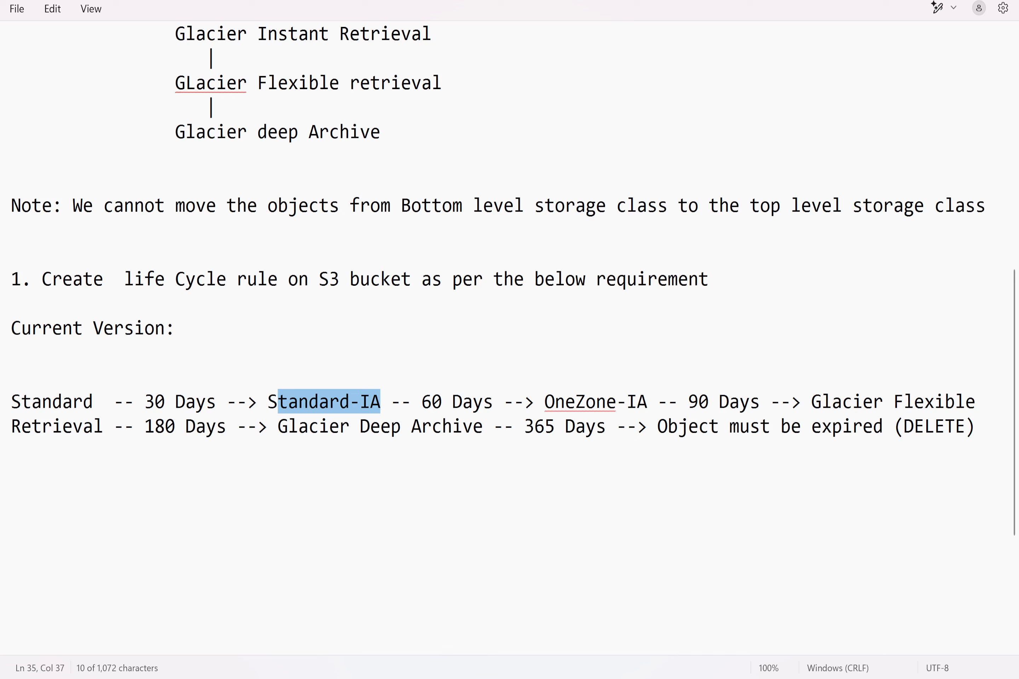
{"action": "left_click_drag", "start_coordinate": [647, 402], "coordinate": [545, 402]}
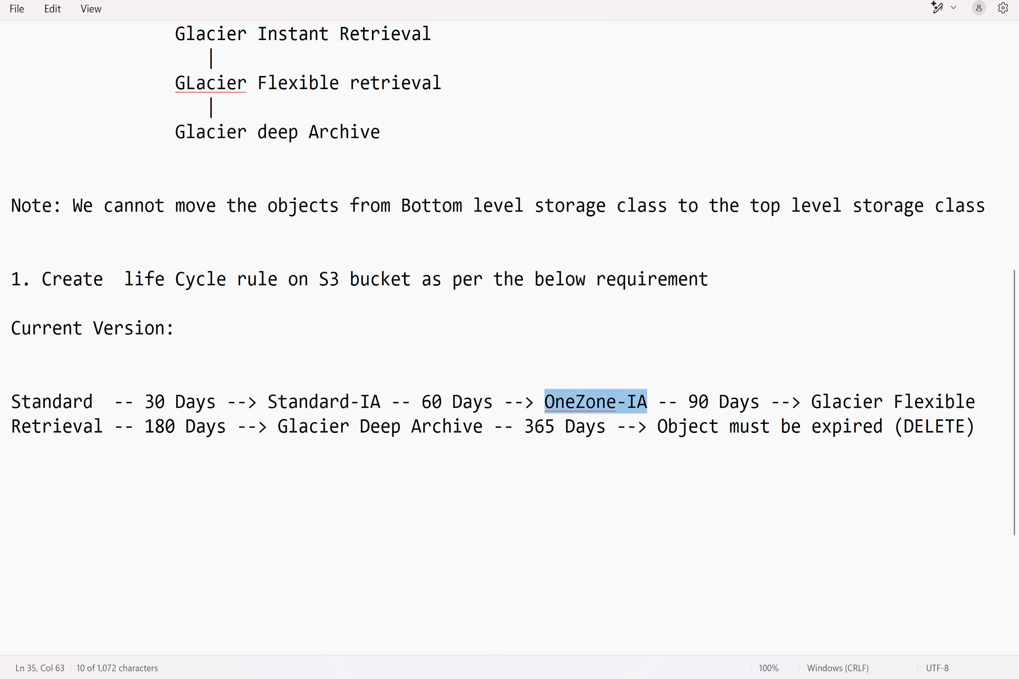
{"action": "left_click_drag", "start_coordinate": [812, 402], "coordinate": [977, 402]}
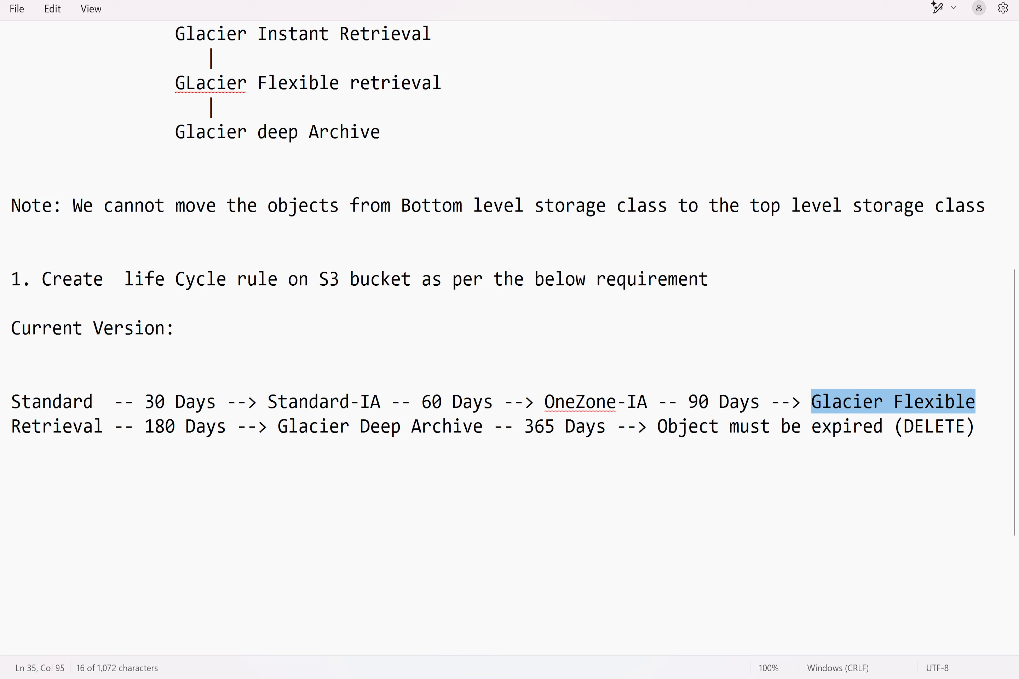
{"action": "left_click_drag", "start_coordinate": [525, 427], "coordinate": [607, 426]}
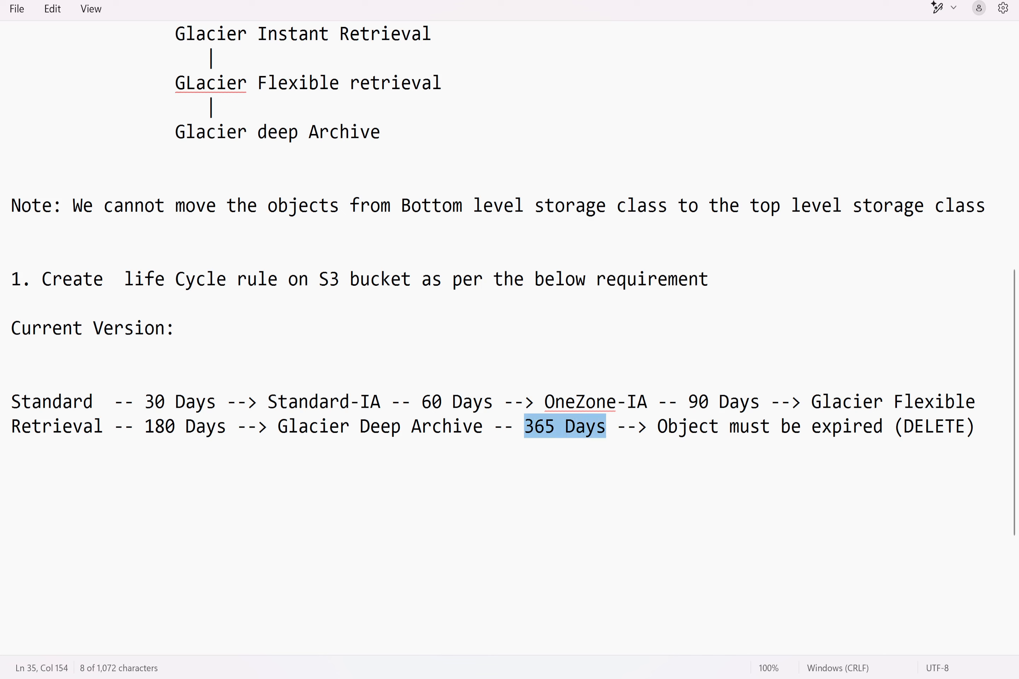
Step: Write the heading "Non-Current Version:" three lines below the current version transition line
{"action": "left_click", "coordinate": [978, 427]}
{"action": "key", "text": "Return"}
{"action": "key", "text": "Return"}
{"action": "key", "text": "Return"}
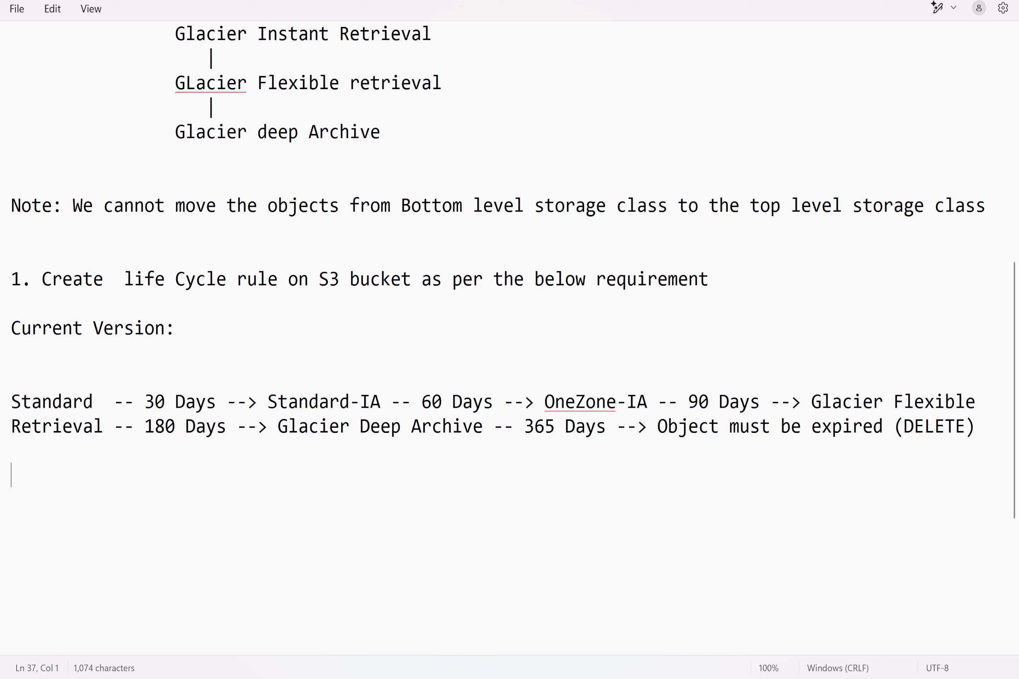
{"action": "type", "text": "Non-Current V"}
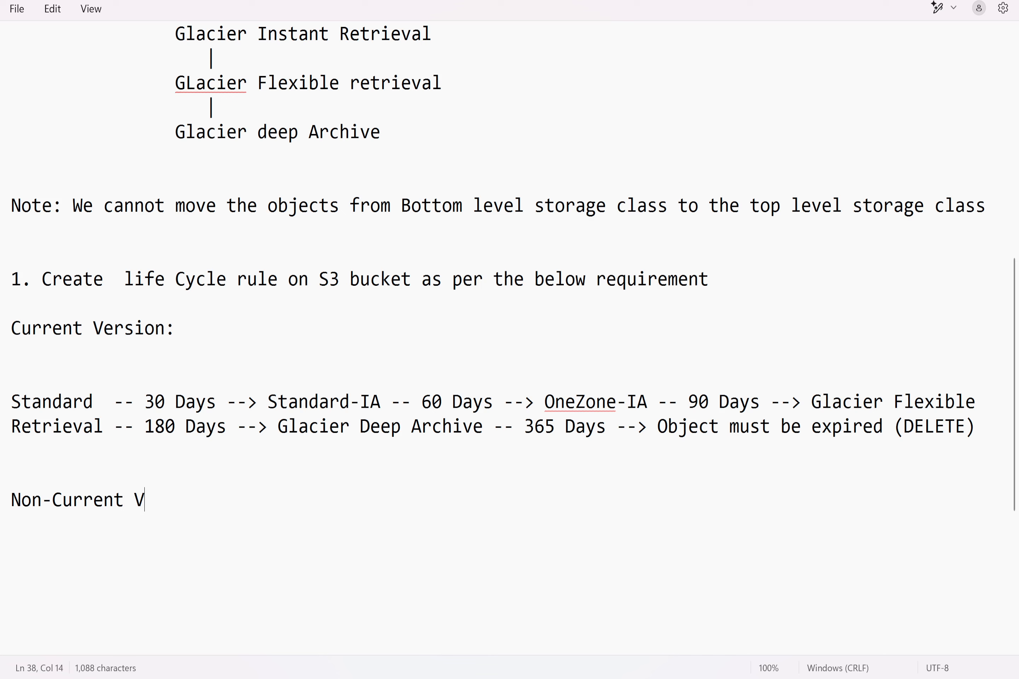
{"action": "type", "text": "ersion:"}
Step: Two lines below the "Non-Current Version:" heading, write "Standard --30 Days --> Glacier Deep Archive -- 365 --> Delete Permanently"
{"action": "key", "text": "Return"}
{"action": "key", "text": "Return"}
{"action": "type", "text": "Standa"}
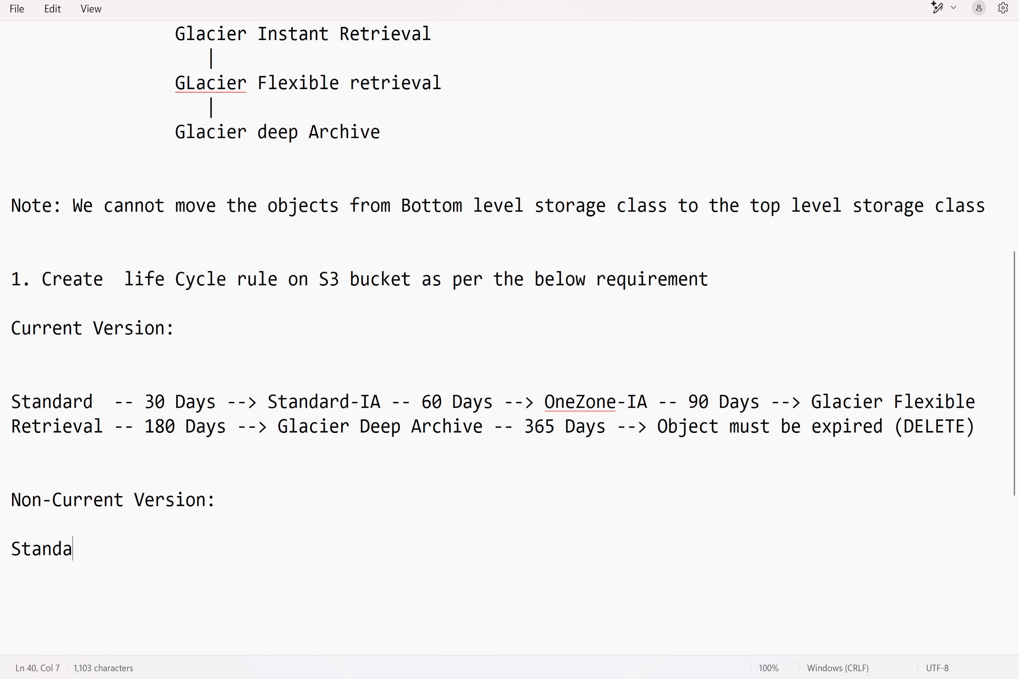
{"action": "type", "text": "rd --"}
{"action": "type", "text": "30 Days "}
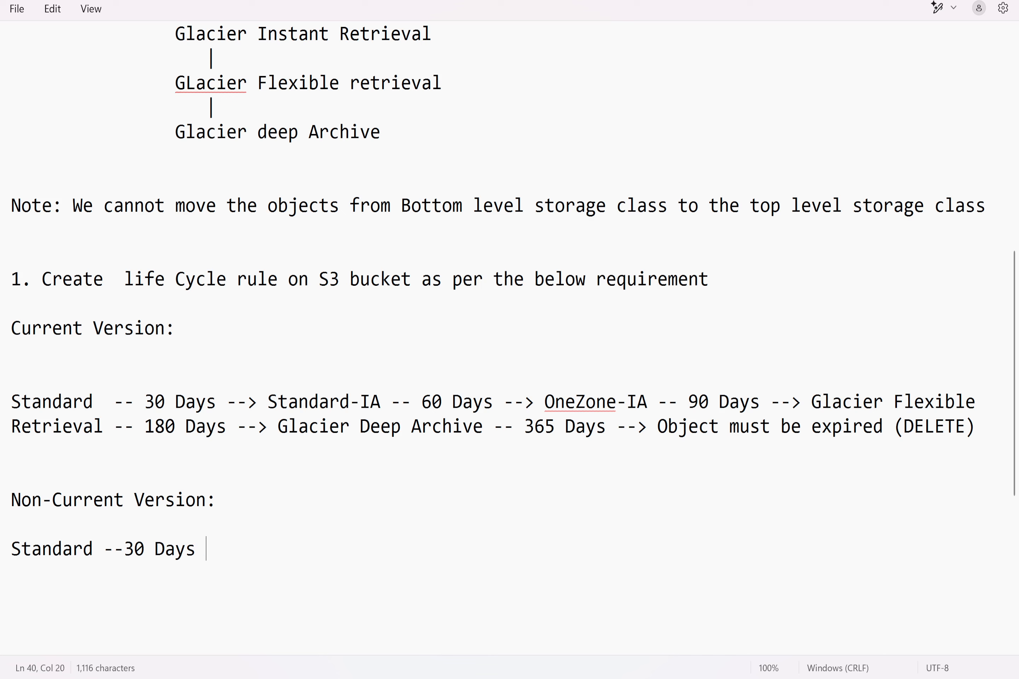
{"action": "type", "text": "--> Gla"}
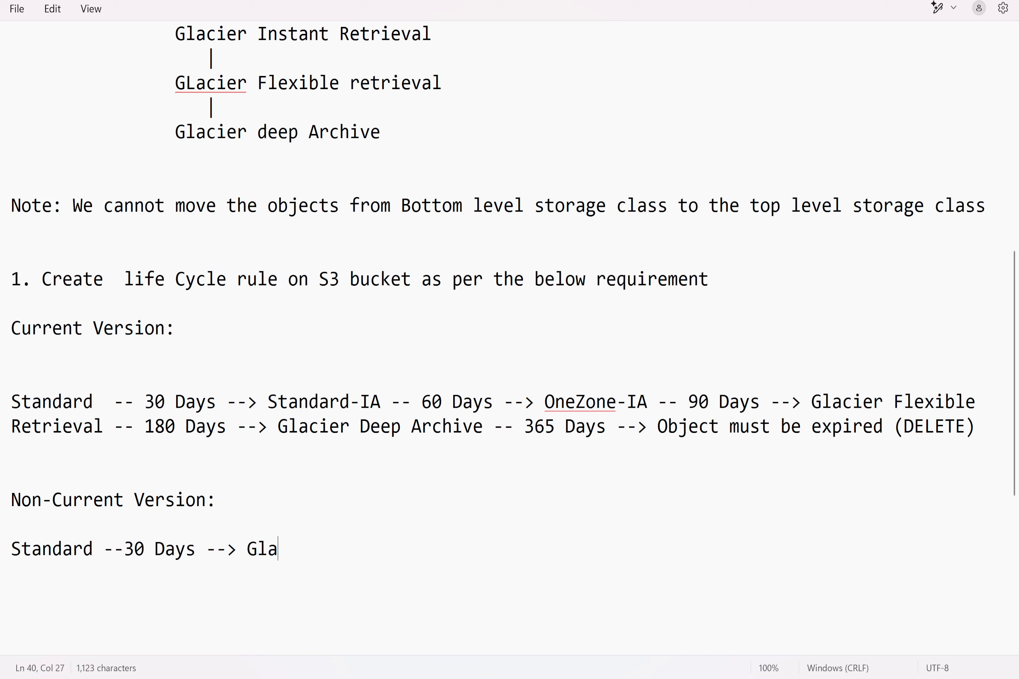
{"action": "type", "text": "cier Deep A"}
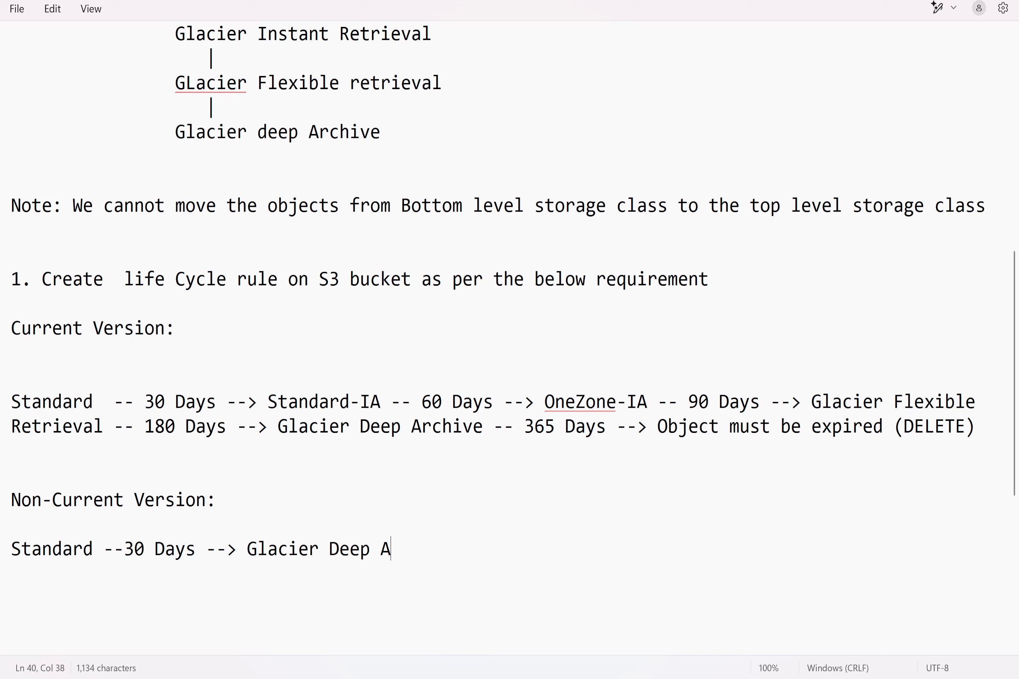
{"action": "type", "text": "rchive"}
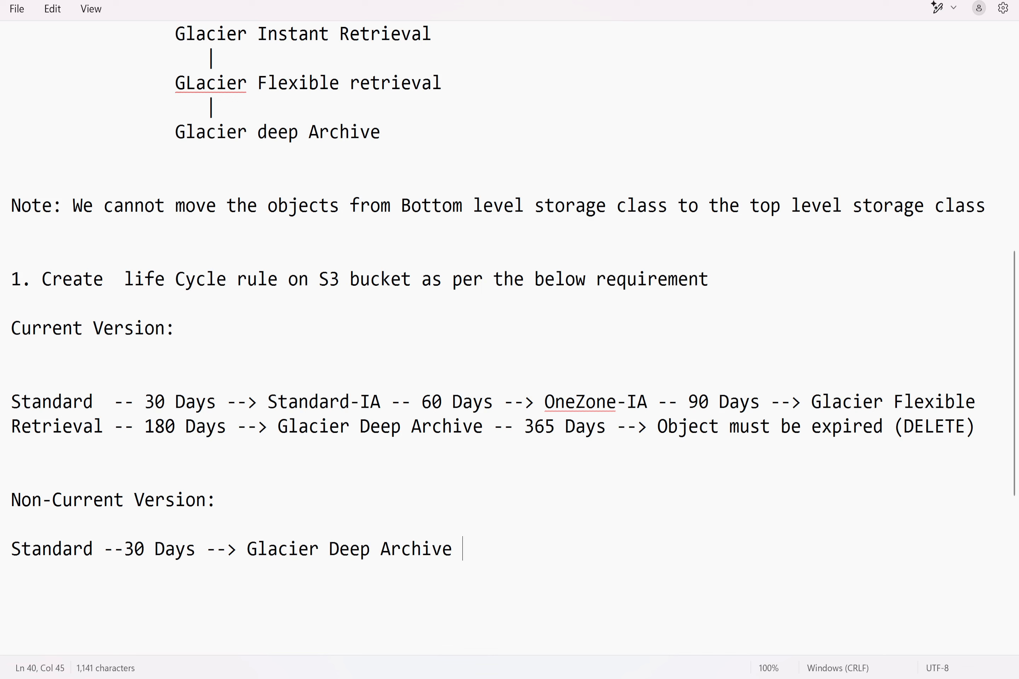
{"action": "type", "text": " -- 365 --> De"}
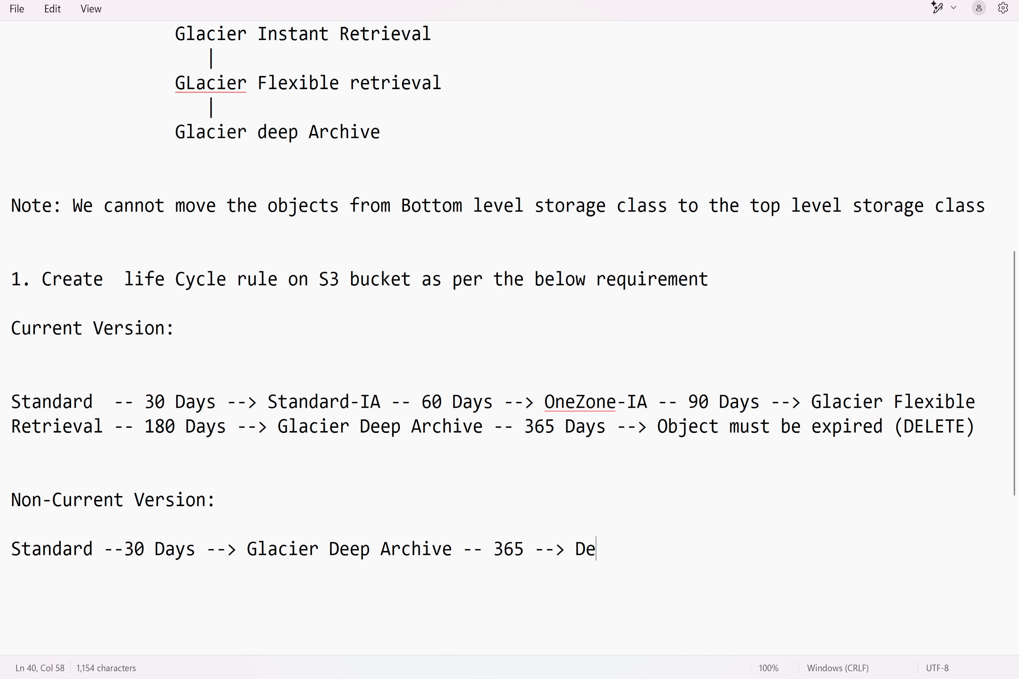
{"action": "type", "text": "lete Permanently"}
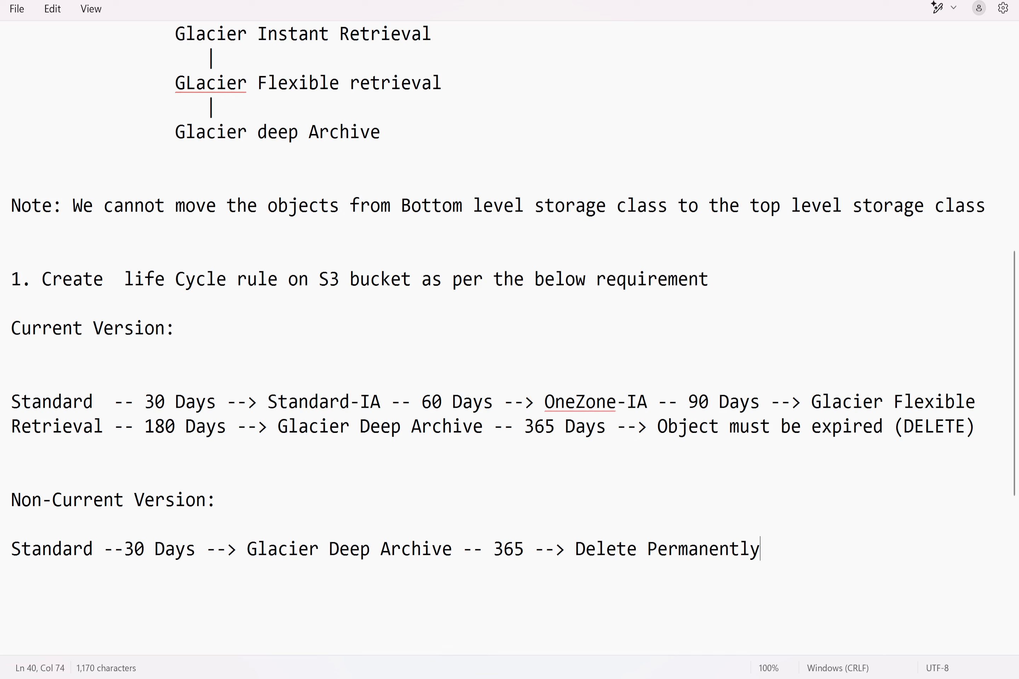
Step: Highlight OneZone-IA in the storage class order list and return to the rule requirements
{"action": "scroll", "coordinate": [514, 316], "scroll_direction": "up", "scroll_amount": 2}
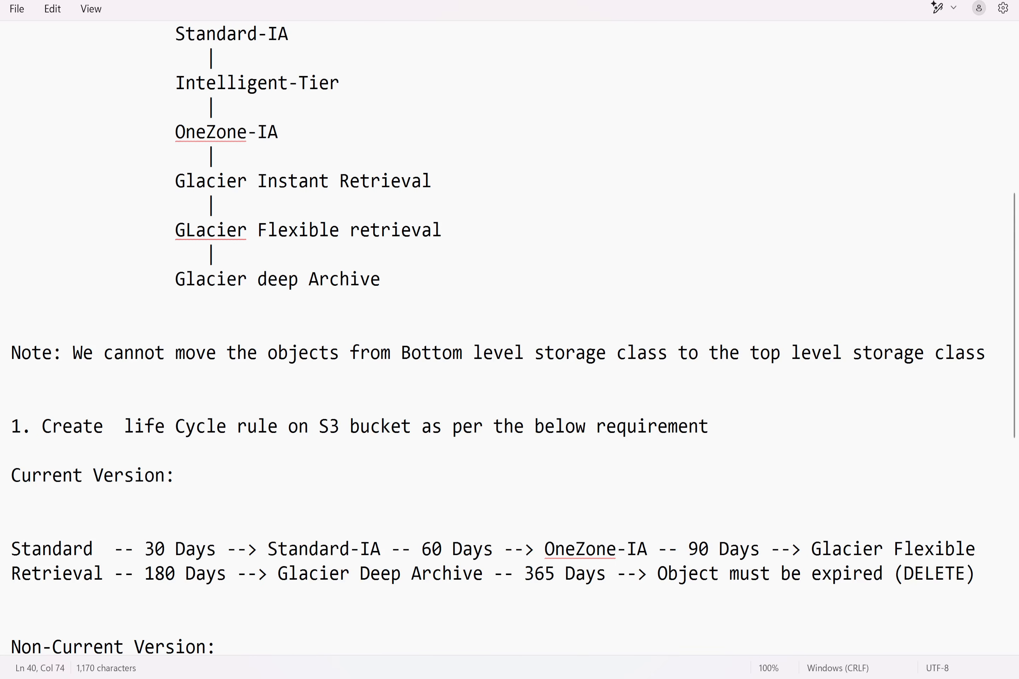
{"action": "left_click_drag", "start_coordinate": [279, 132], "coordinate": [176, 132]}
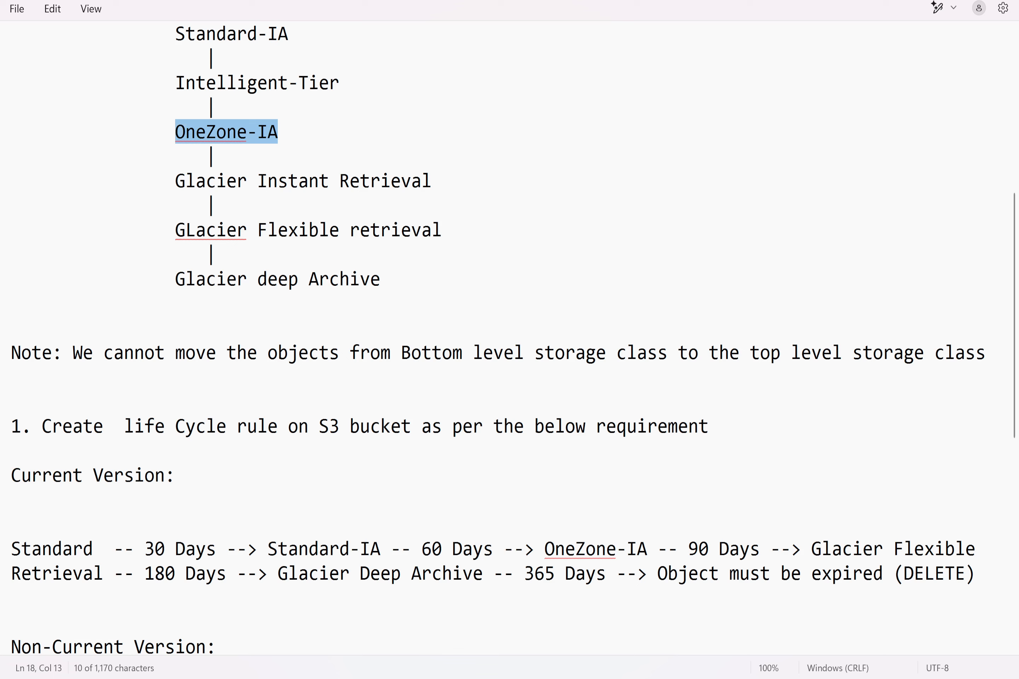
{"action": "scroll", "coordinate": [513, 340], "scroll_direction": "down", "scroll_amount": 4}
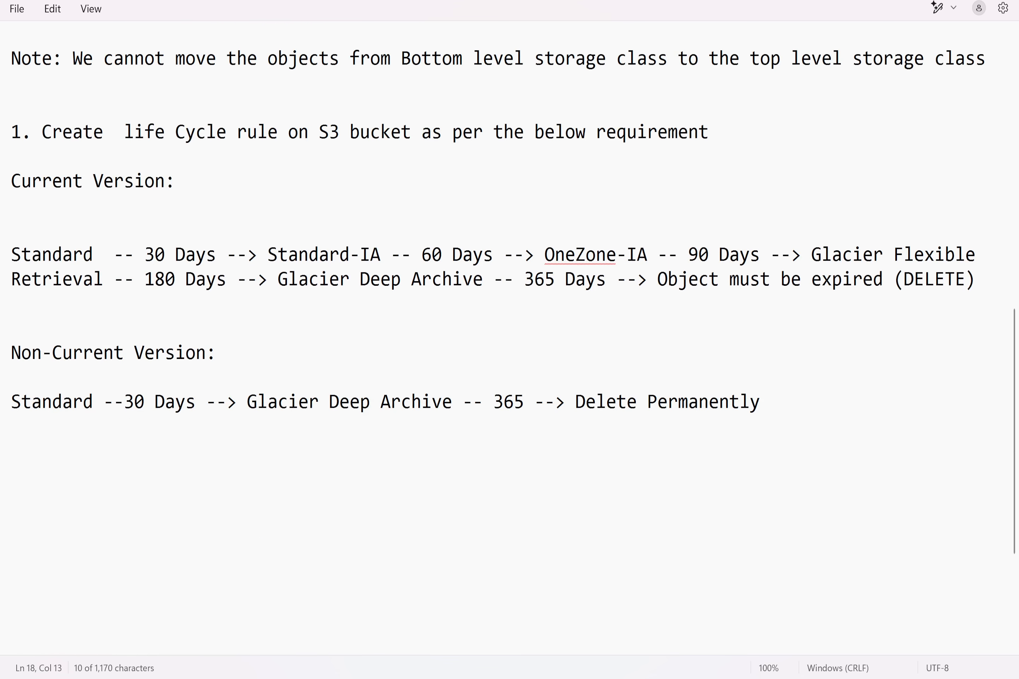
Step: Add two new lines after the non-current version transition line
{"action": "left_click", "coordinate": [761, 402]}
{"action": "key", "text": "Return"}
{"action": "key", "text": "Return"}
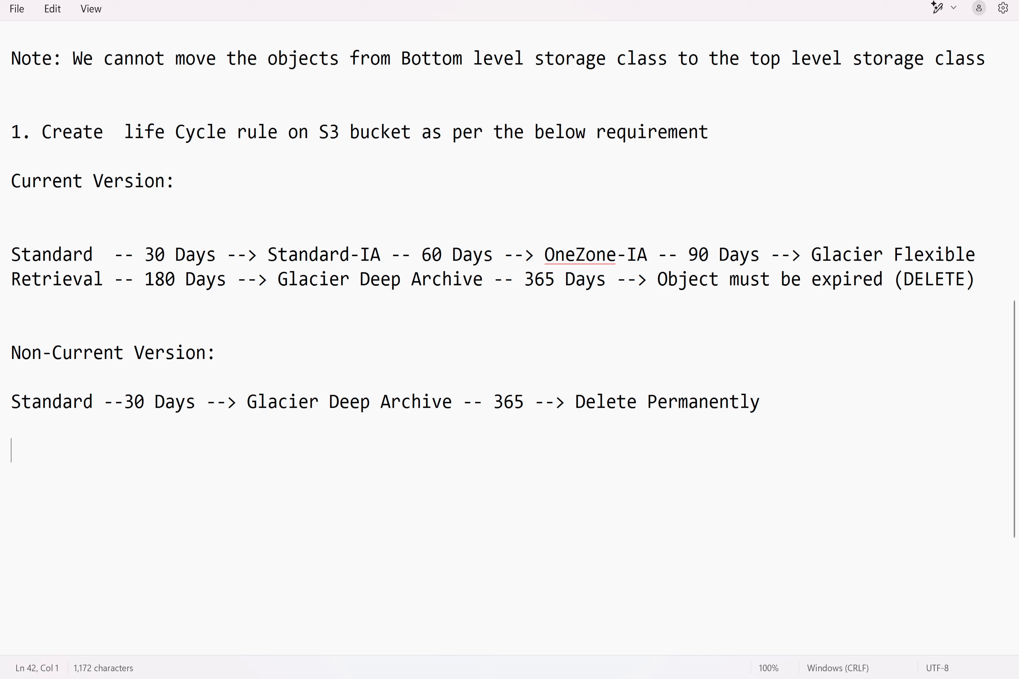
Step: Below the non-current version transition line, write the note: We cannot transition the objects from "OneZone-IA" to "Glacier Instant Retrieval"
{"action": "key", "text": "Return"}
{"action": "type", "text": "Note: We"}
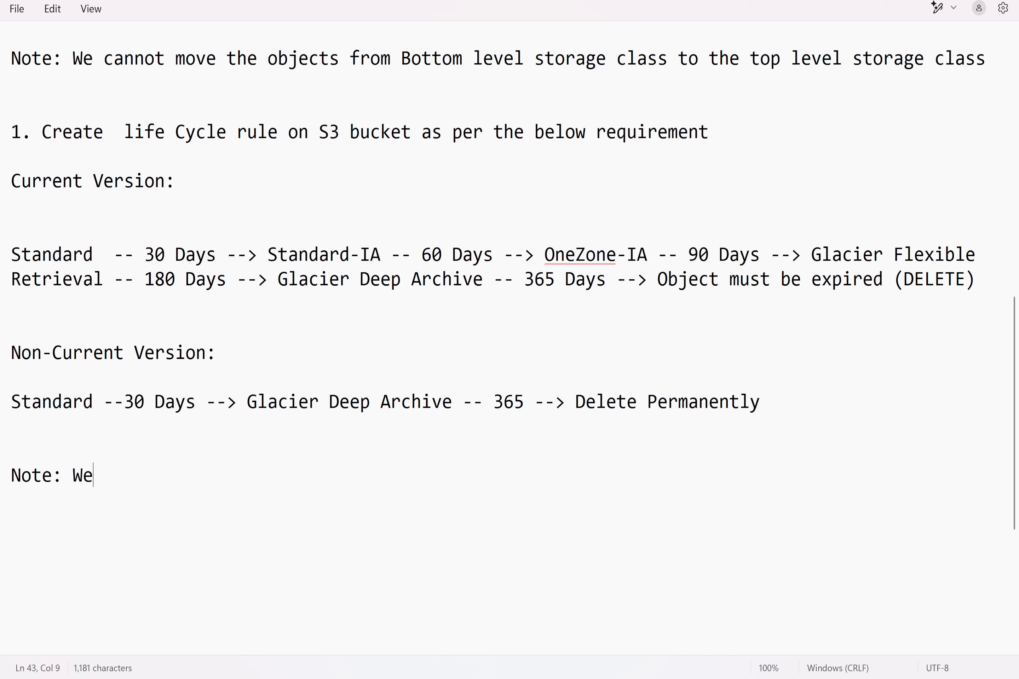
{"action": "type", "text": " cannot t"}
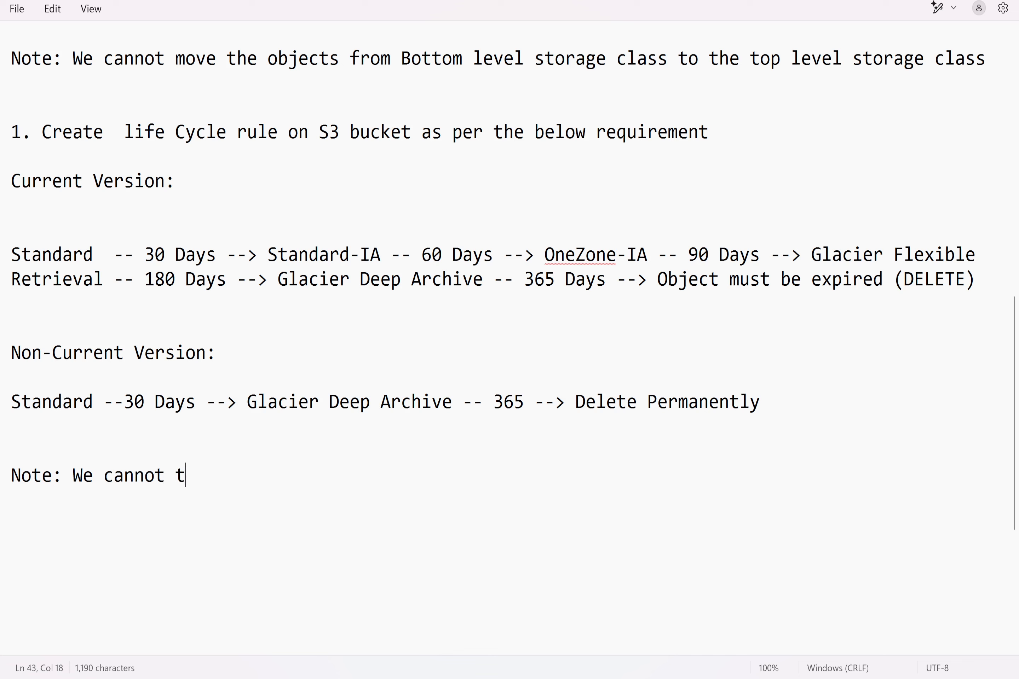
{"action": "type", "text": "ransition the "}
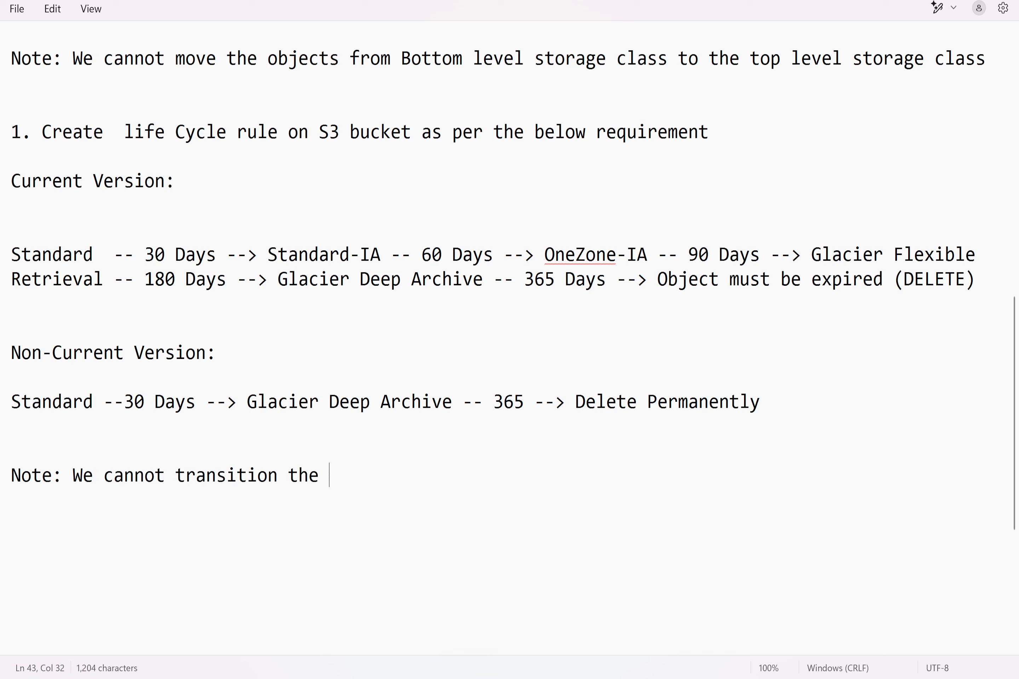
{"action": "type", "text": "objects from : "}
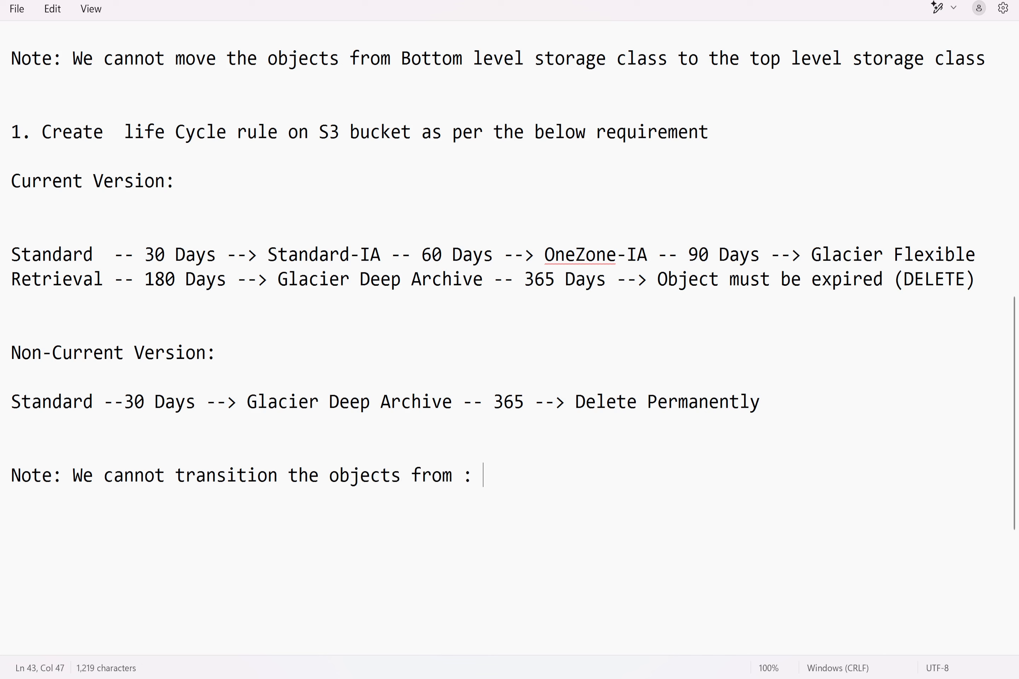
{"action": "type", "text": "OneZone-I"}
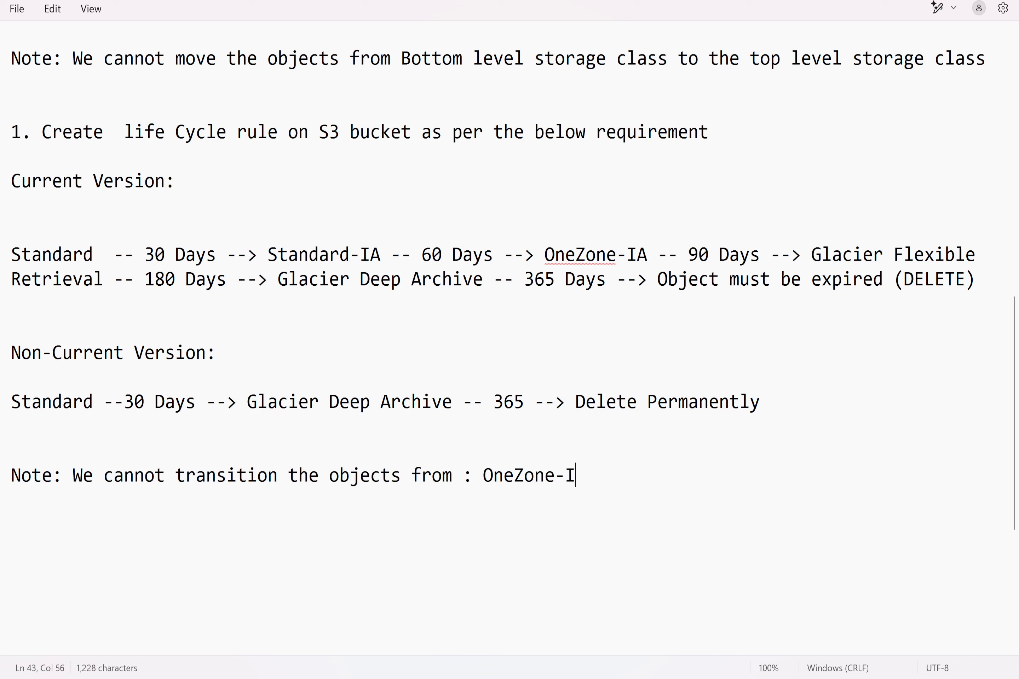
{"action": "type", "text": "A \""}
{"action": "left_click", "coordinate": [483, 476]}
{"action": "key", "text": "BackSpace"}
{"action": "key", "text": "BackSpace"}
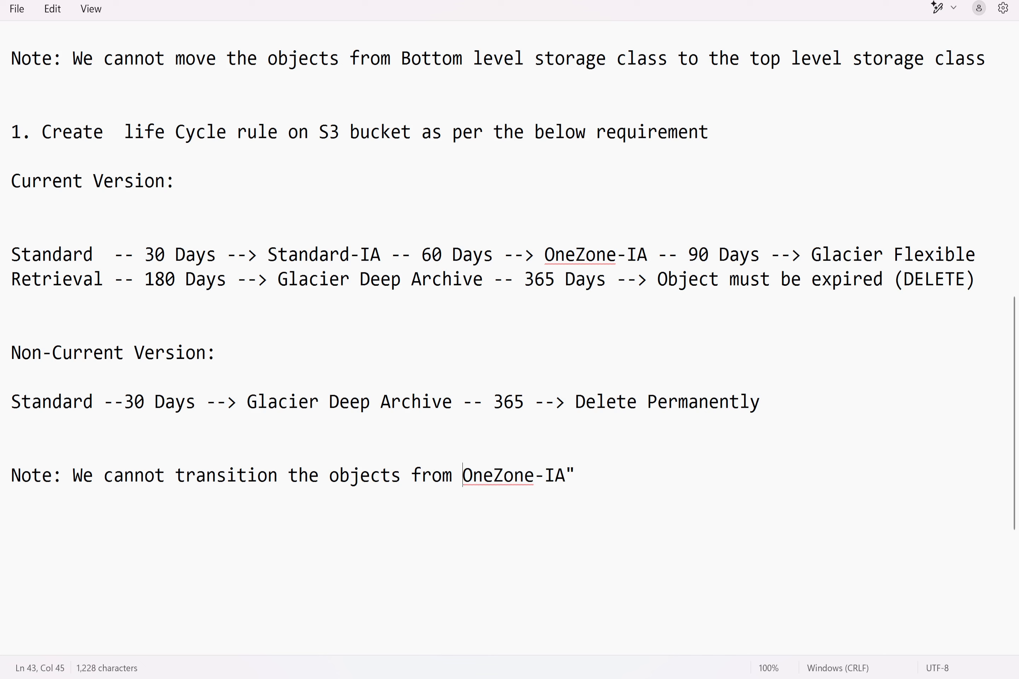
{"action": "type", "text": "\""}
{"action": "key", "text": "End"}
{"action": "type", "text": "to \""}
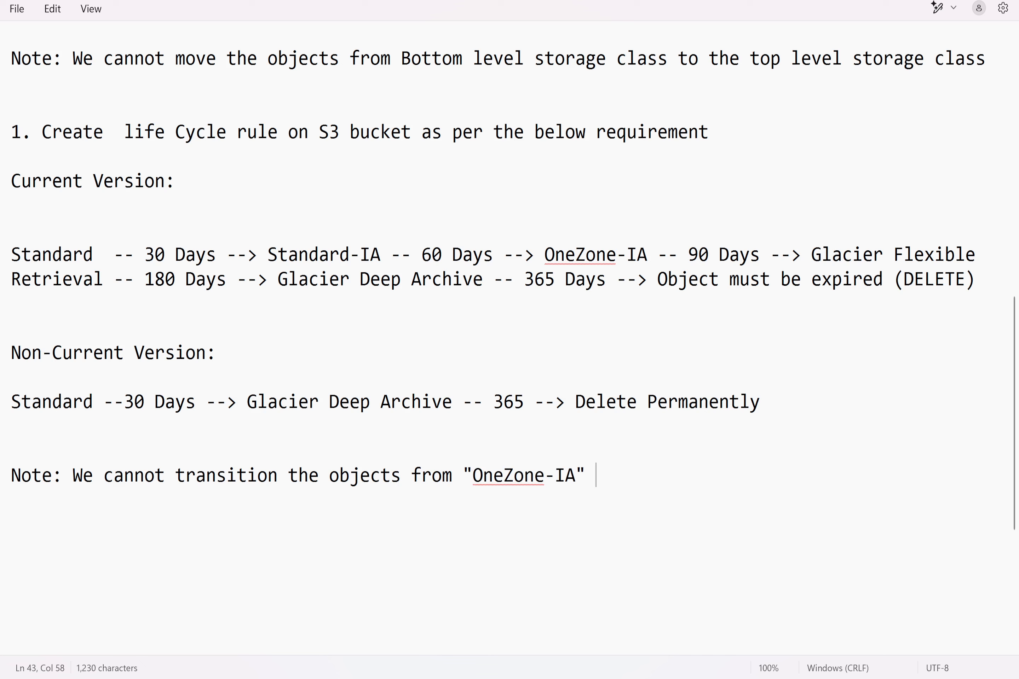
{"action": "type", "text": "Glacier Instant Retrieval"}
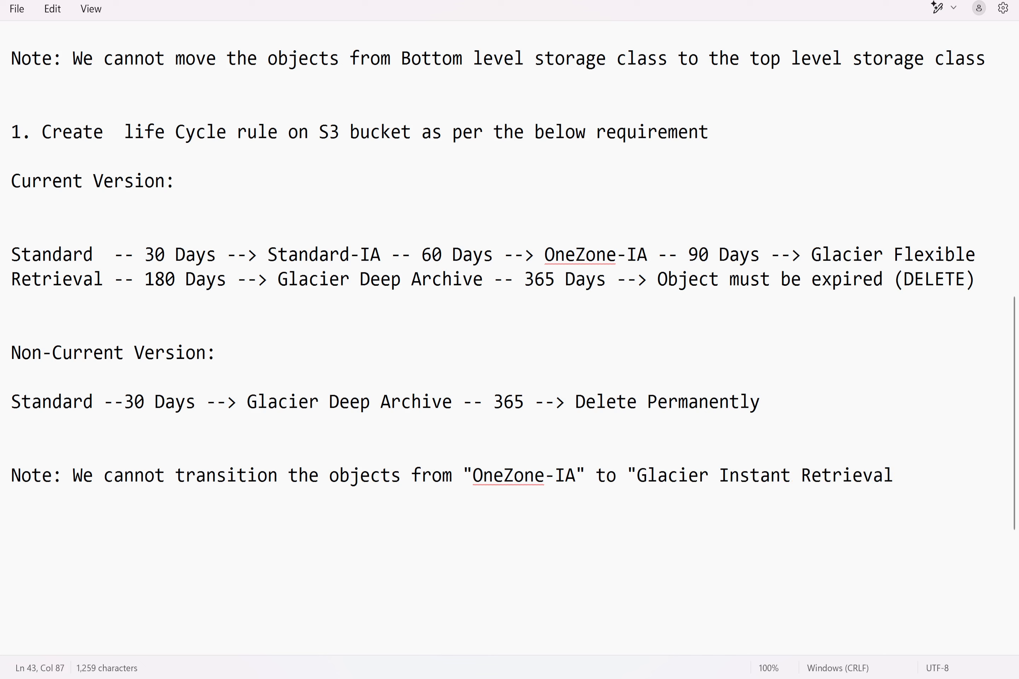
{"action": "type", "text": "\""}
Step: Switch to the AWS console in the browser and create a general purpose S3 bucket named "lifecyclerules4march2025" with the default settings
{"action": "key", "text": "alt+Tab"}
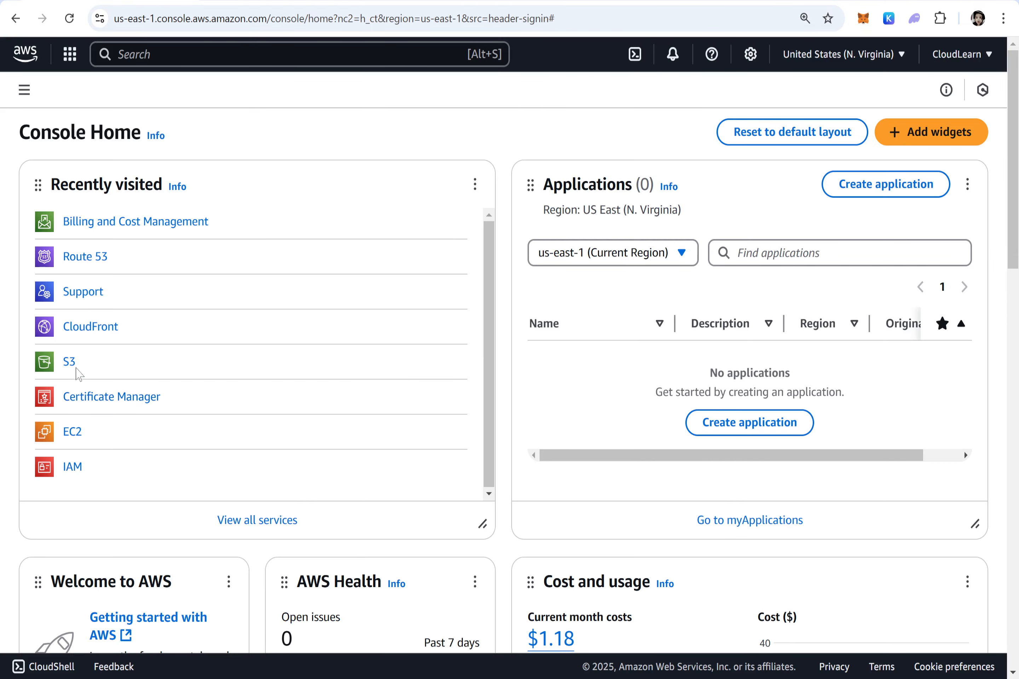
{"action": "left_click", "coordinate": [70, 363]}
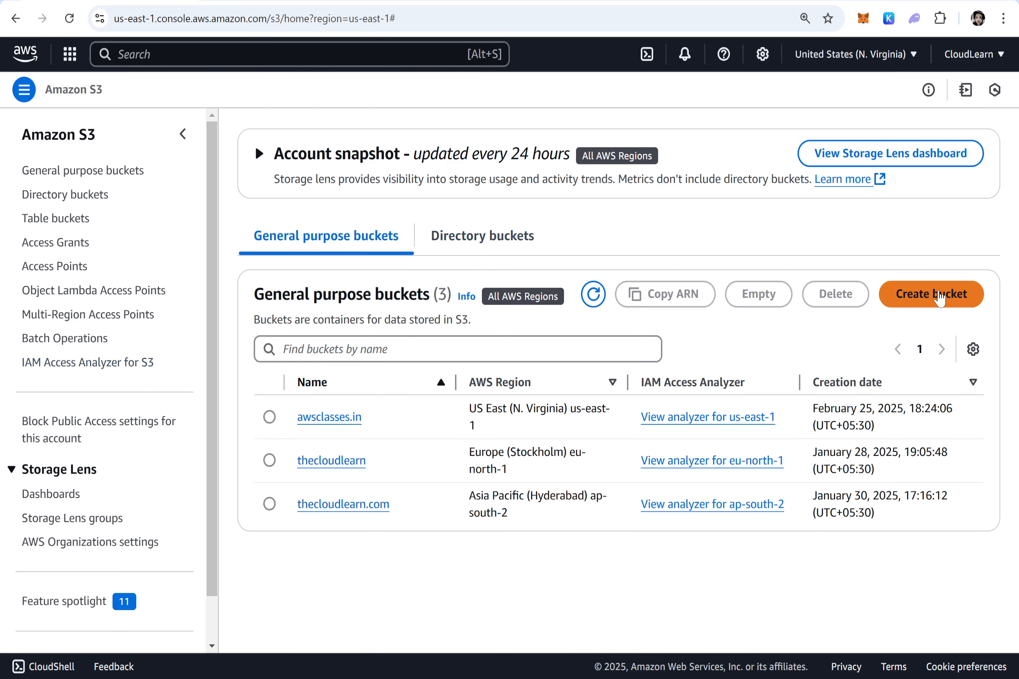
{"action": "left_click", "coordinate": [936, 295]}
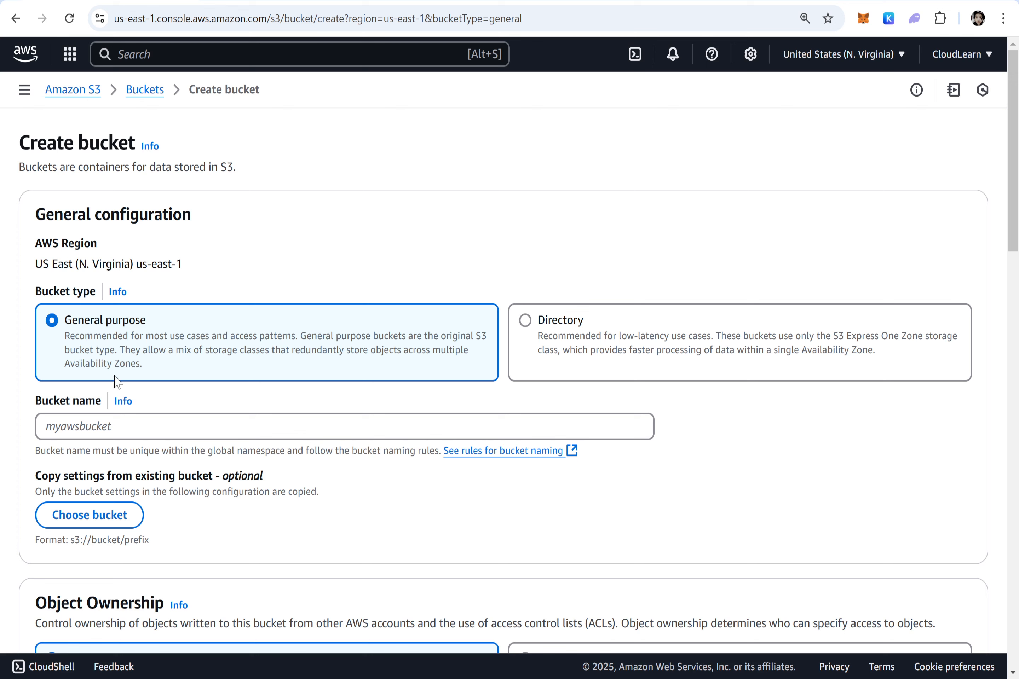
{"action": "left_click", "coordinate": [117, 426]}
{"action": "type", "text": "life"}
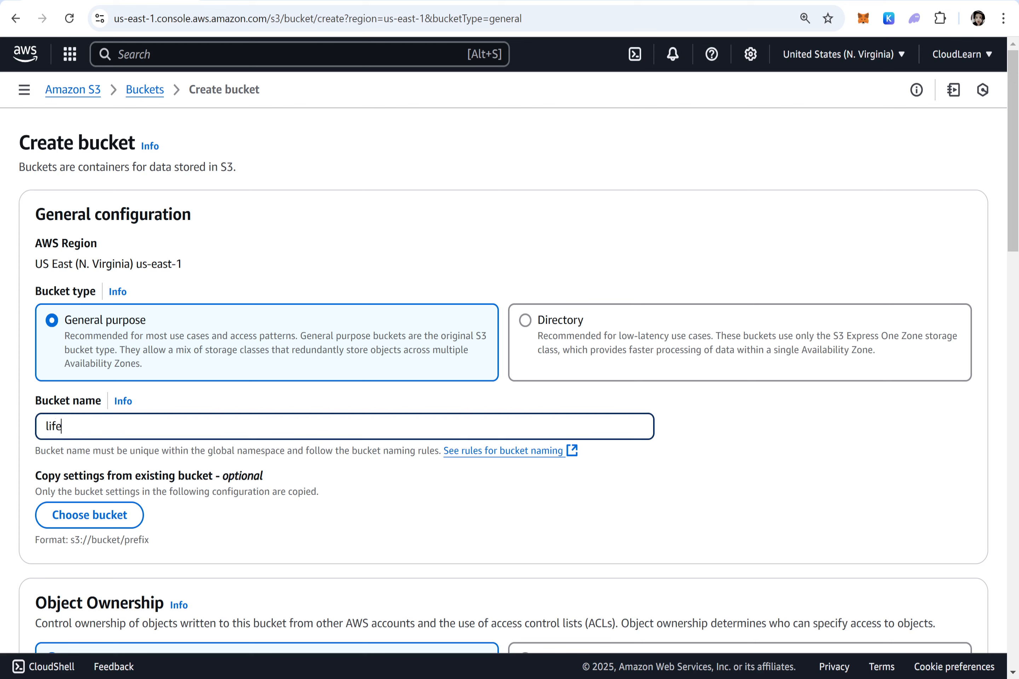
{"action": "type", "text": "cyclerules4march2"}
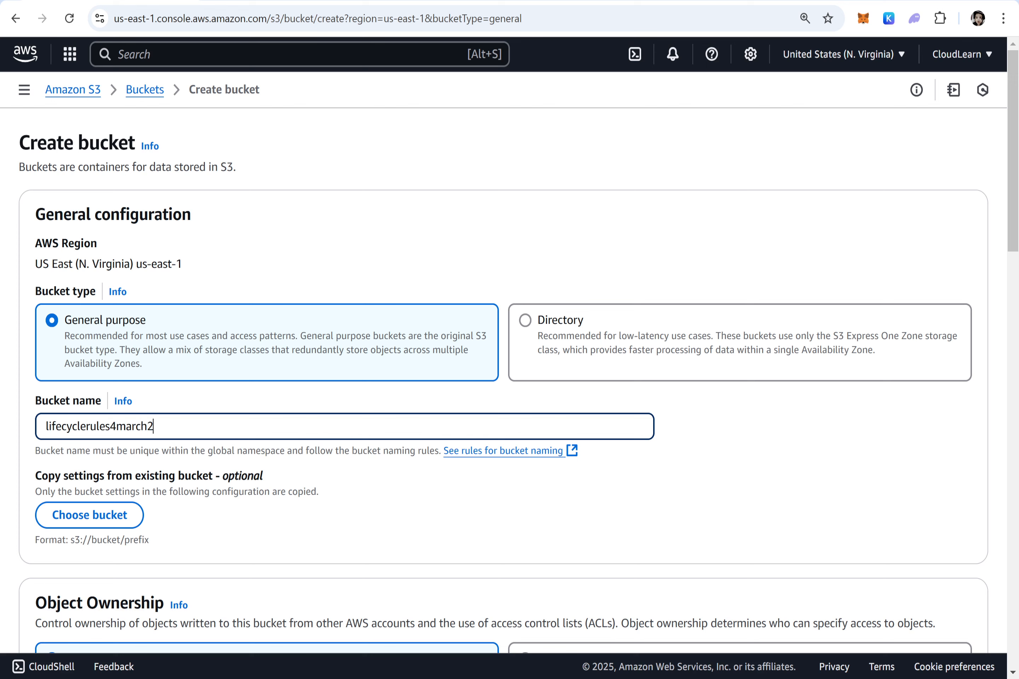
{"action": "type", "text": "025"}
{"action": "scroll", "coordinate": [520, 376], "scroll_direction": "down", "scroll_amount": 5}
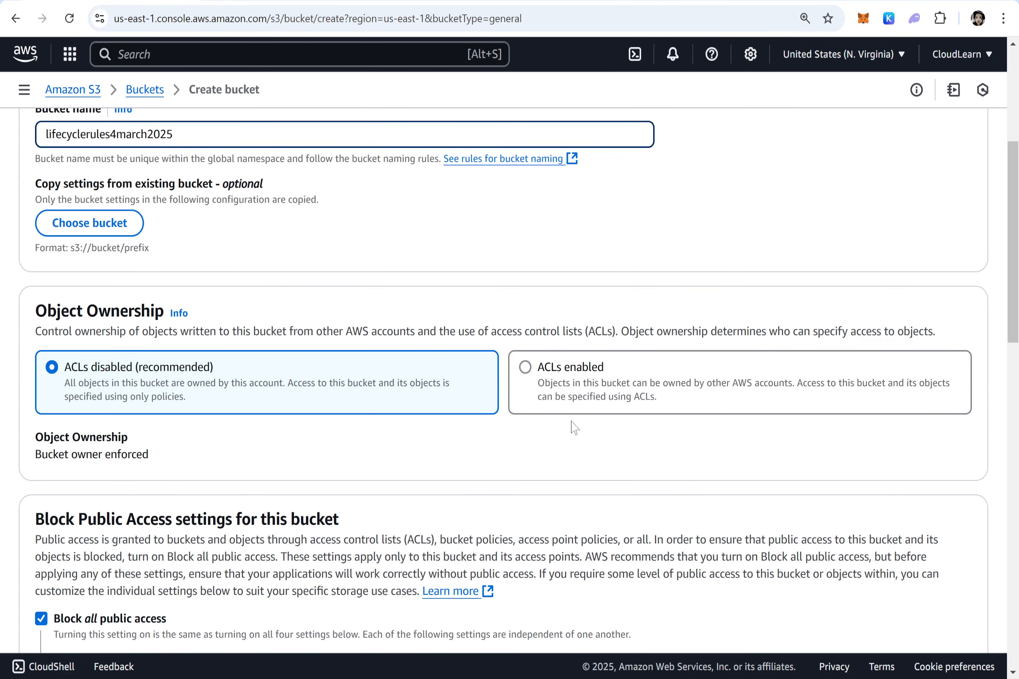
{"action": "scroll", "coordinate": [574, 428], "scroll_direction": "down", "scroll_amount": 10}
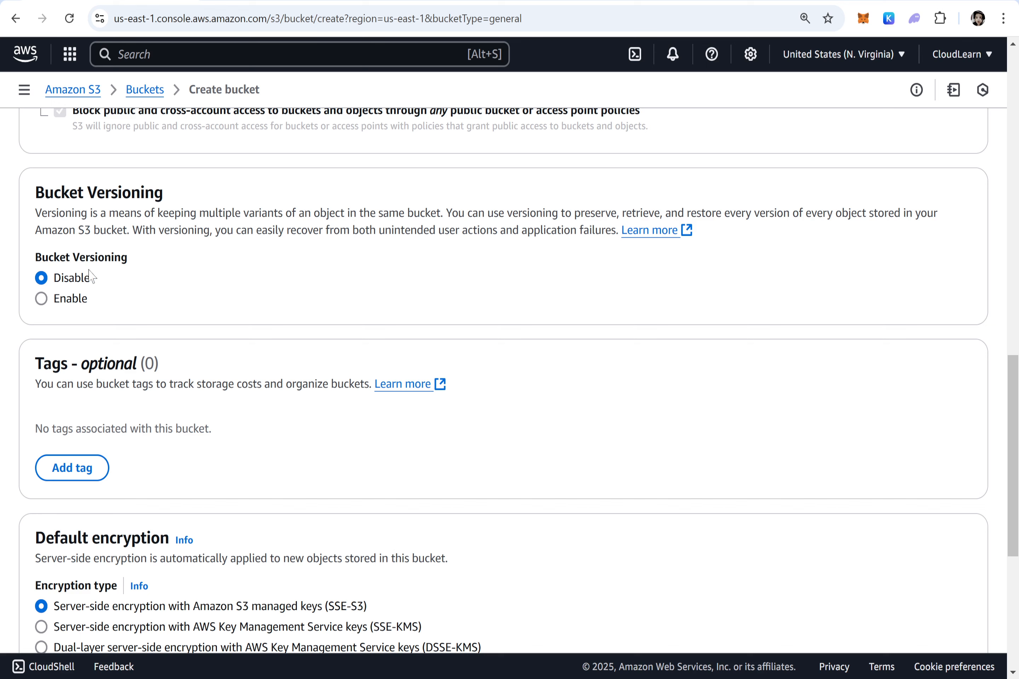
{"action": "scroll", "coordinate": [333, 347], "scroll_direction": "down", "scroll_amount": 5}
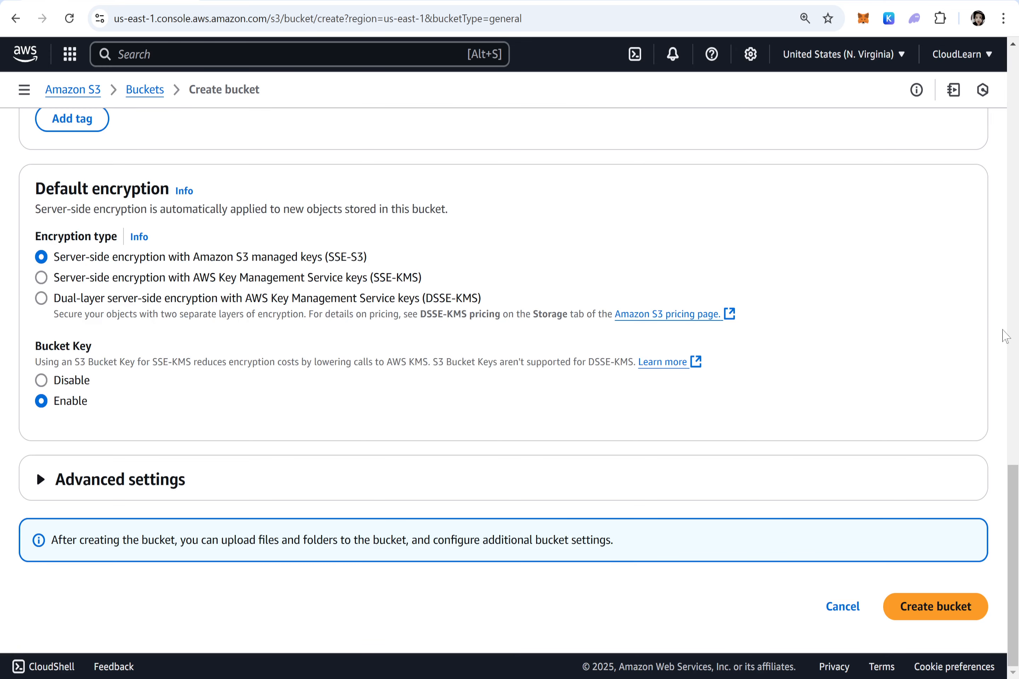
{"action": "left_click", "coordinate": [937, 604]}
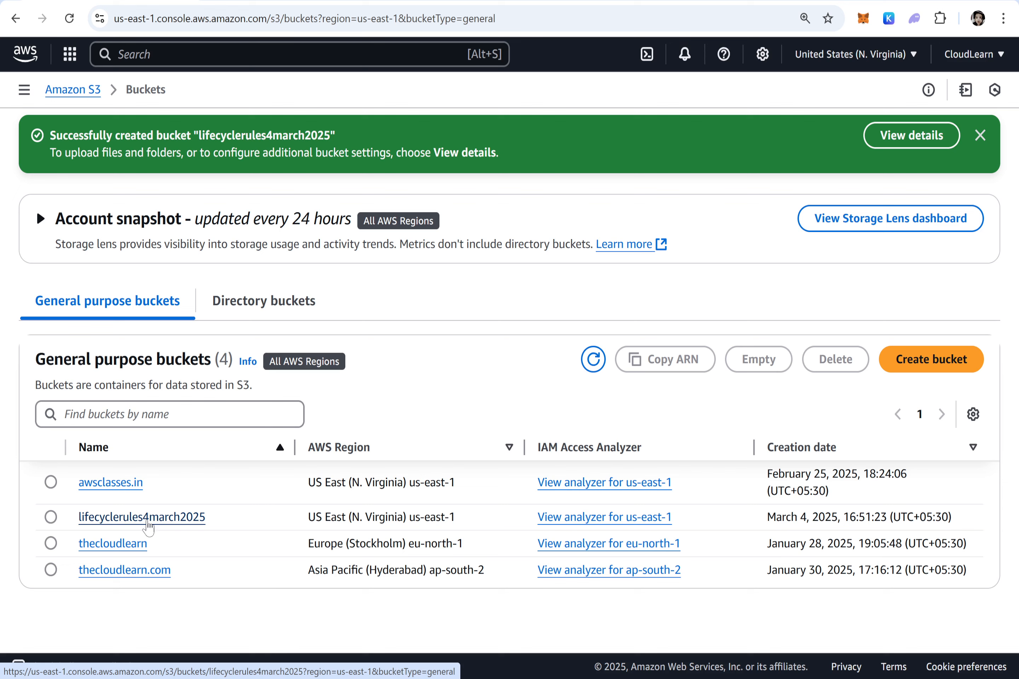
Step: In the lifecyclerules4march2025 bucket, start a new lifecycle rule named "MyLifecyclerule1"
{"action": "left_click", "coordinate": [138, 523]}
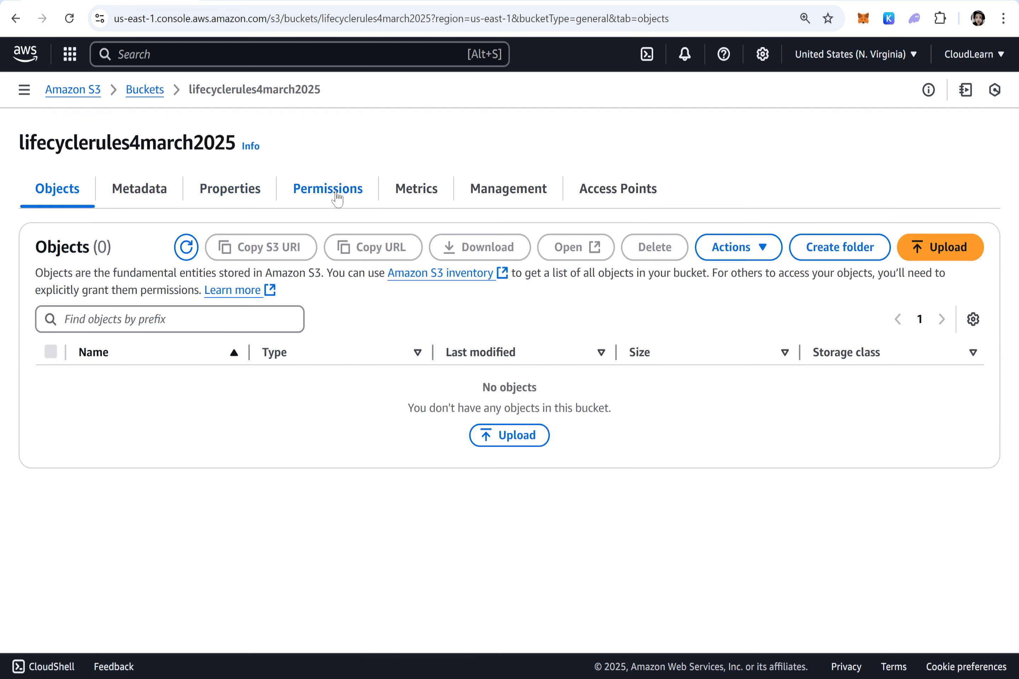
{"action": "left_click", "coordinate": [223, 201]}
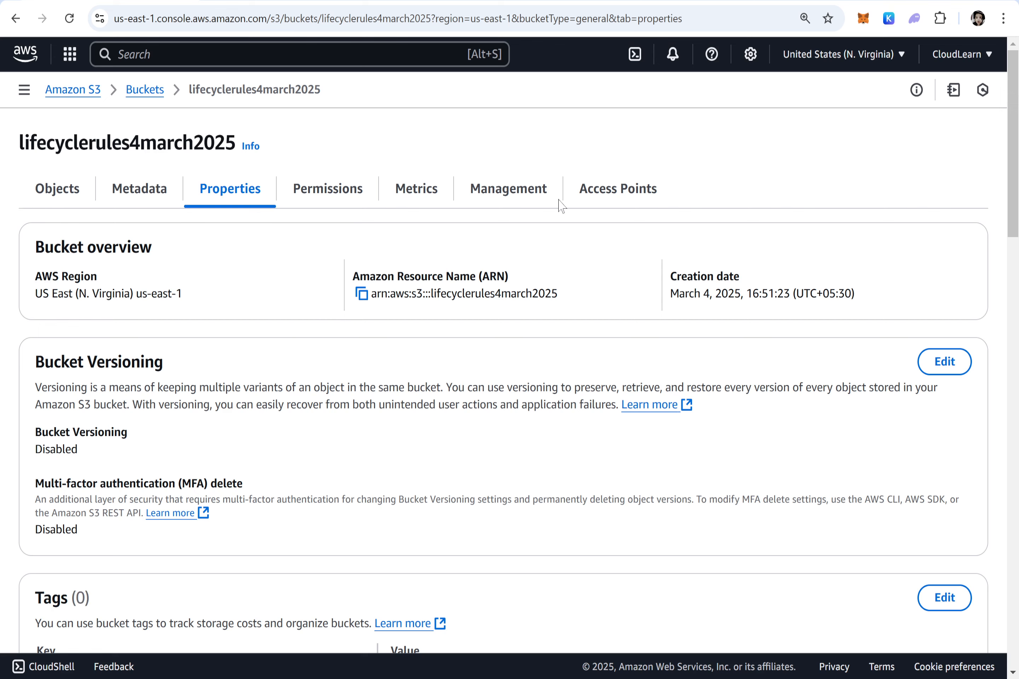
{"action": "left_click", "coordinate": [510, 195]}
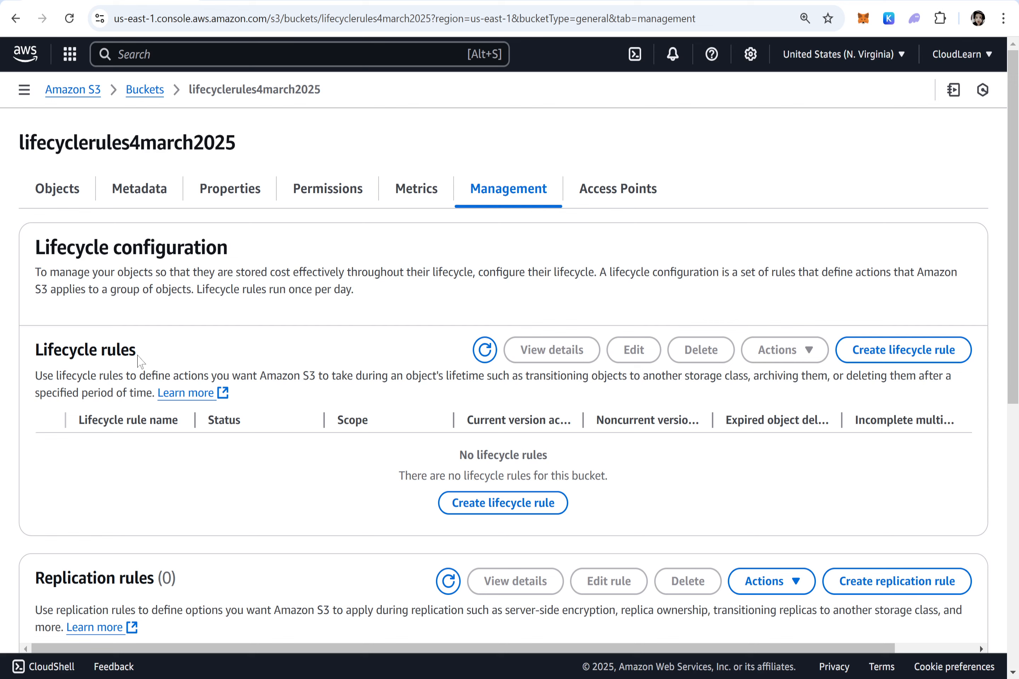
{"action": "left_click_drag", "start_coordinate": [139, 361], "coordinate": [32, 356]}
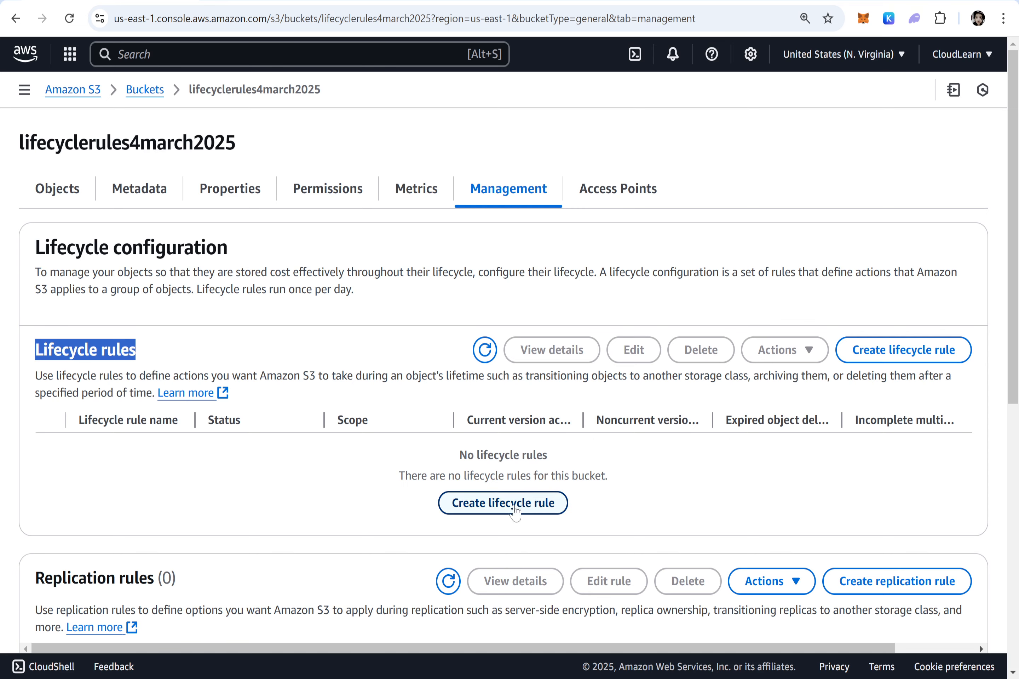
{"action": "left_click", "coordinate": [509, 504]}
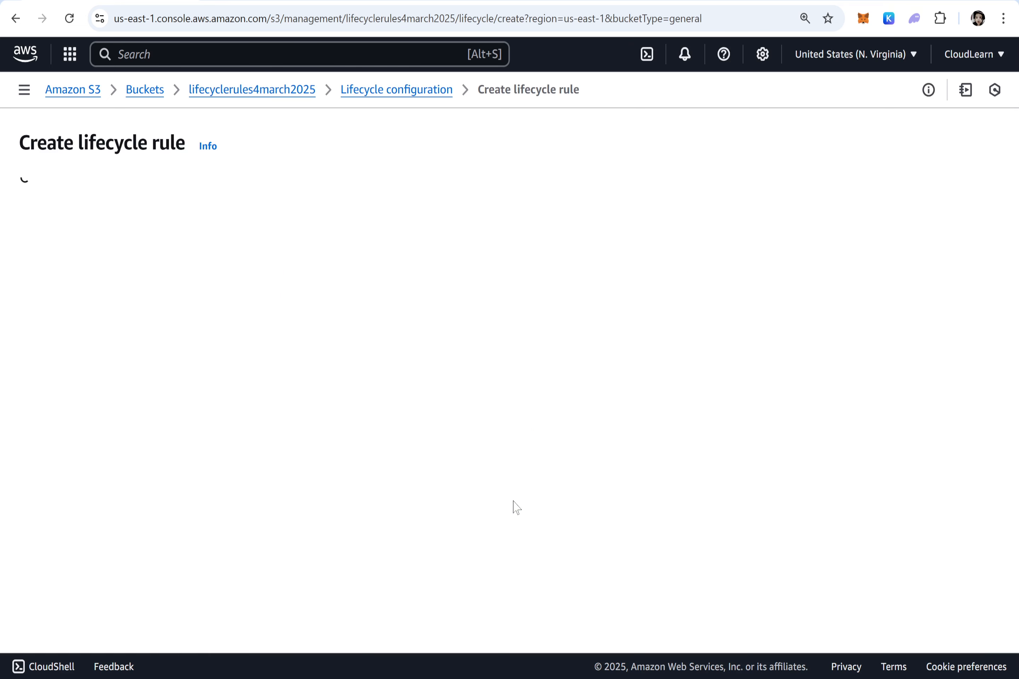
{"action": "type", "text": "M"}
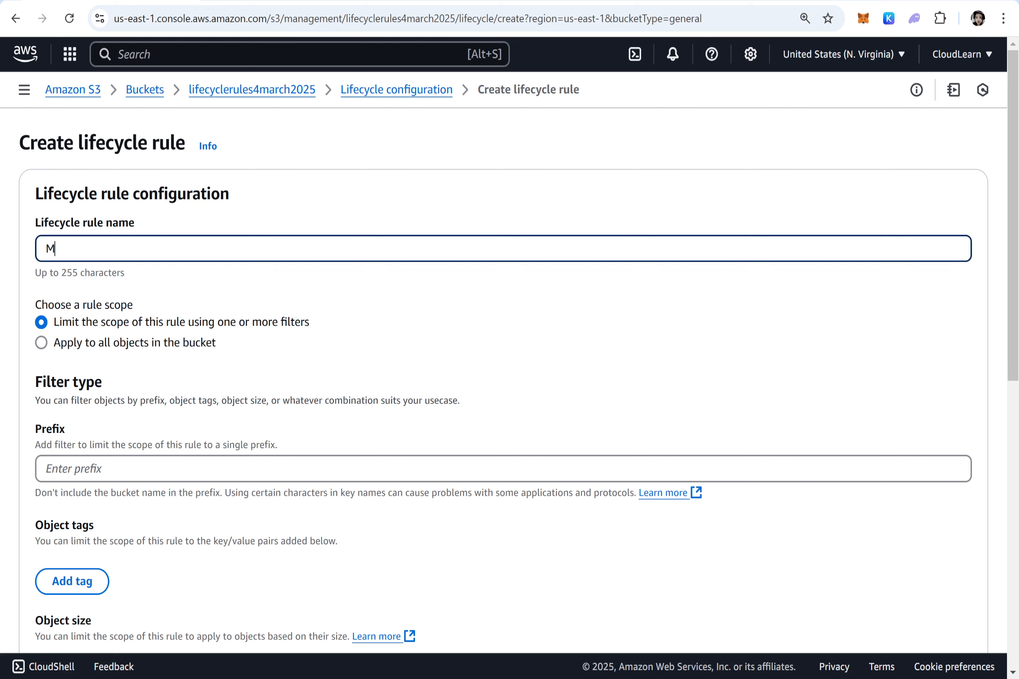
{"action": "type", "text": "yLifecyclerule1"}
Step: Try "dev" as the prefix filter for the rule scope and clear it again
{"action": "scroll", "coordinate": [509, 351], "scroll_direction": "down", "scroll_amount": 2}
{"action": "left_click_drag", "start_coordinate": [134, 225], "coordinate": [37, 230]}
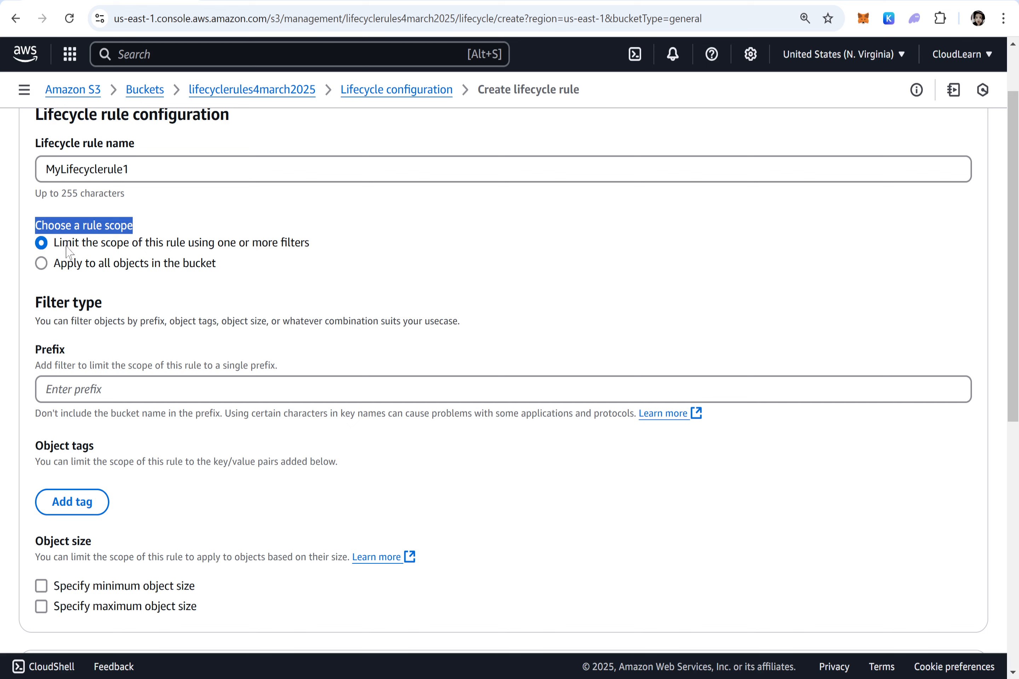
{"action": "left_click", "coordinate": [111, 246]}
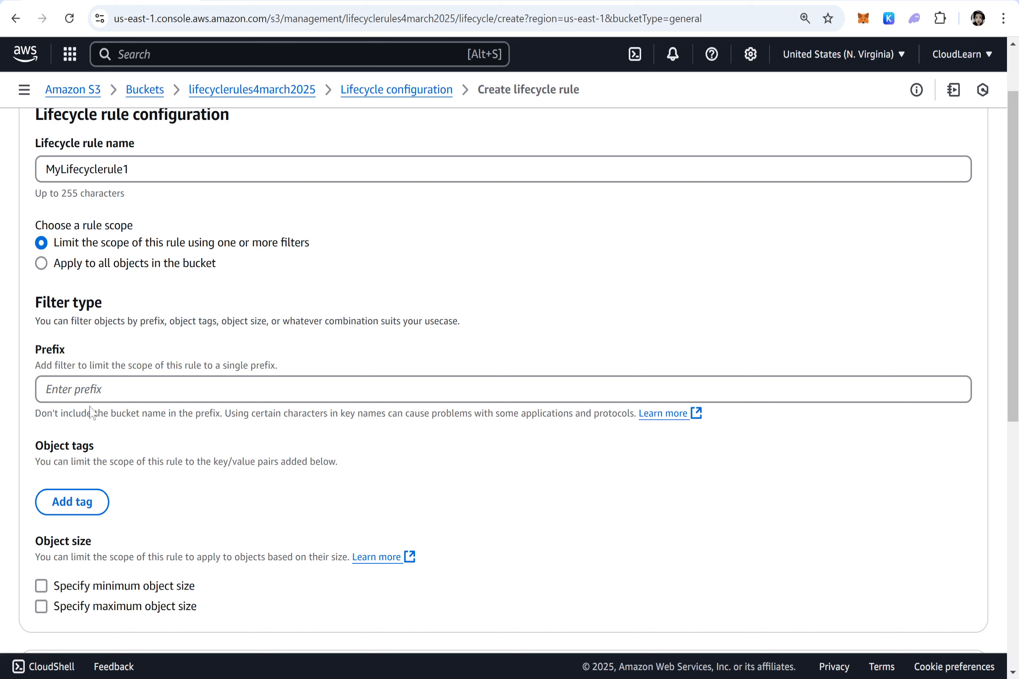
{"action": "left_click", "coordinate": [93, 390]}
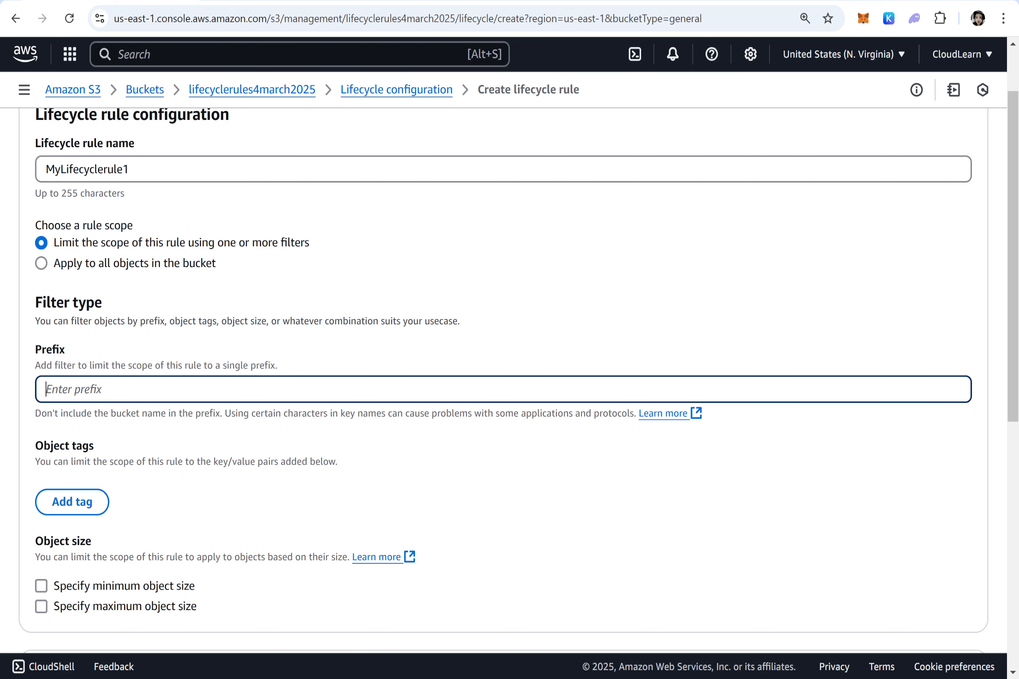
{"action": "type", "text": "dev"}
{"action": "key", "text": "BackSpace"}
{"action": "key", "text": "BackSpace"}
{"action": "key", "text": "BackSpace"}
Step: Try an object tag filter with key "Env" and value "Prod", and remove the tag
{"action": "left_click", "coordinate": [71, 502]}
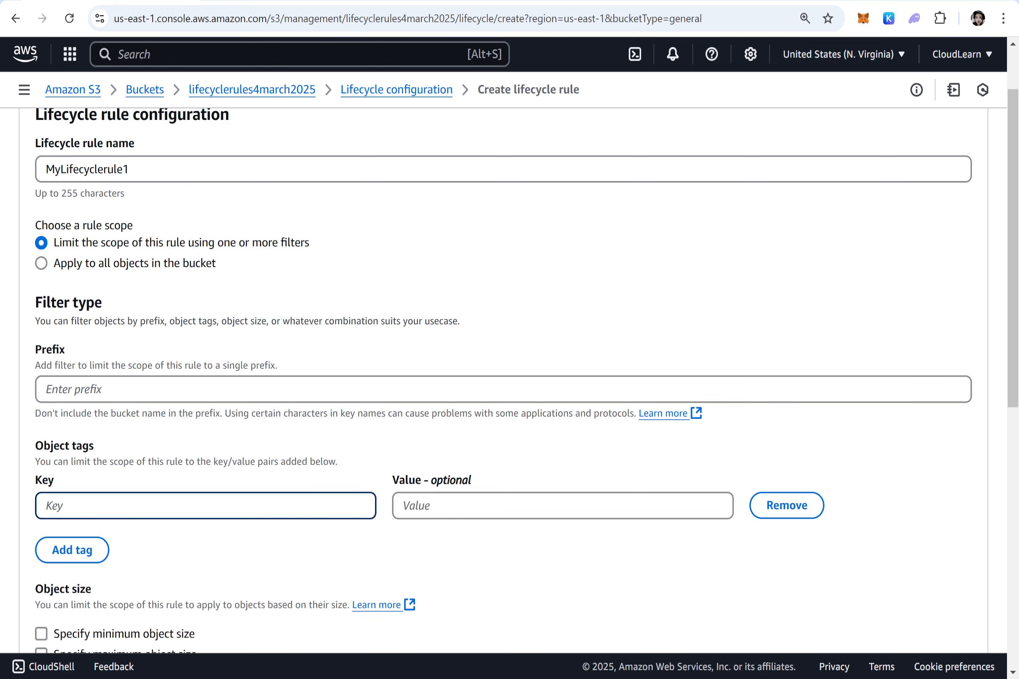
{"action": "type", "text": "Env"}
{"action": "key", "text": "Tab"}
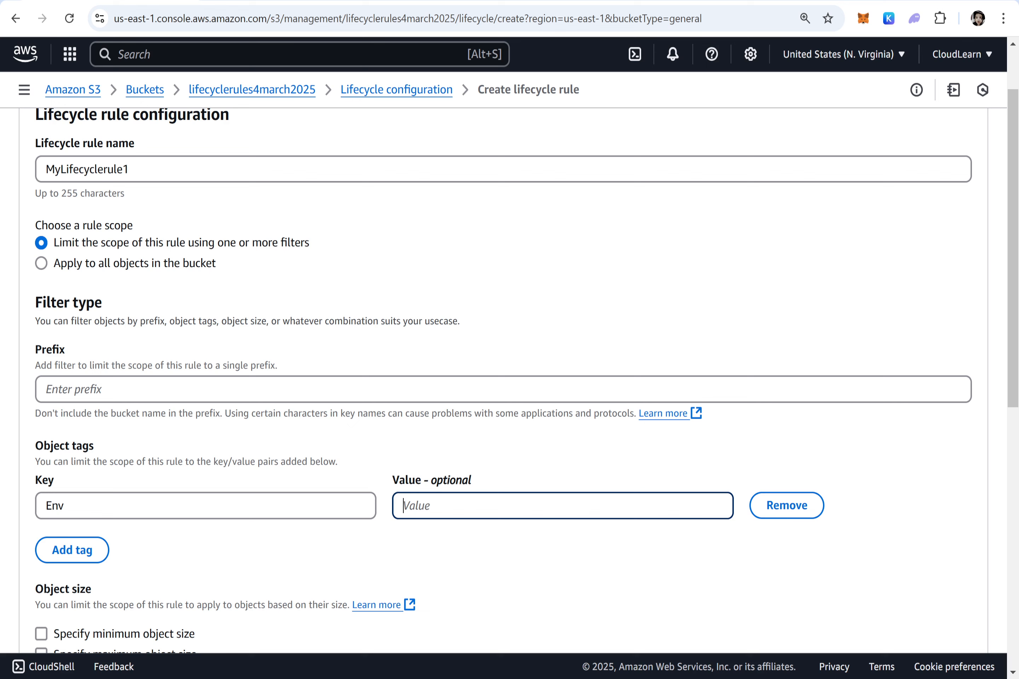
{"action": "type", "text": "Prod"}
{"action": "left_click", "coordinate": [787, 509]}
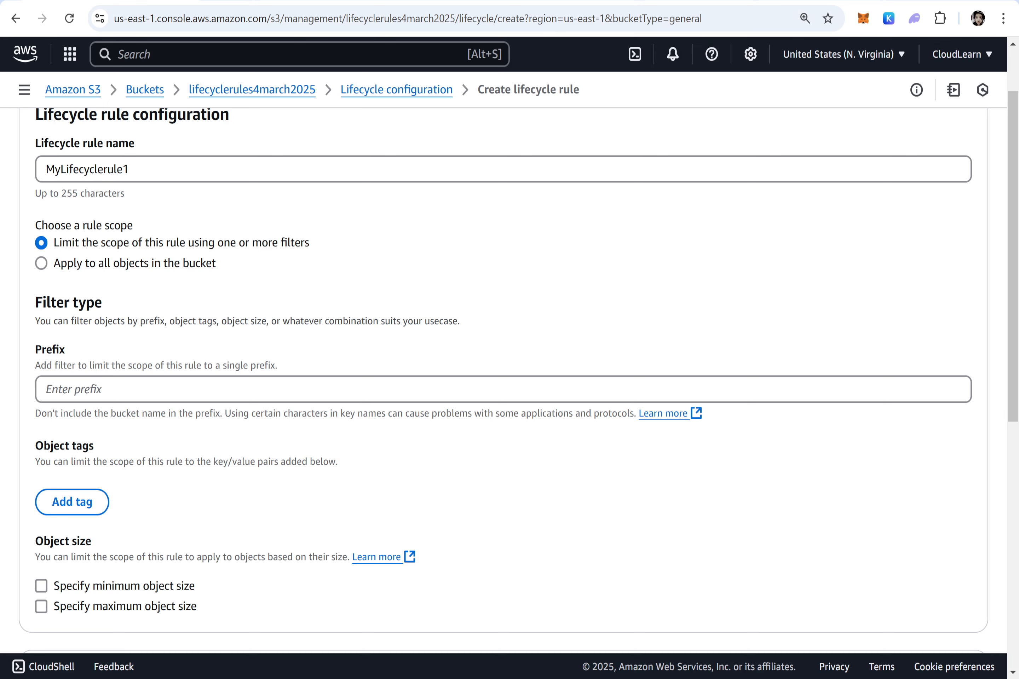
Step: Apply the rule to all objects in the bucket with the acknowledgement, and review the current and noncurrent version actions
{"action": "left_click", "coordinate": [42, 263]}
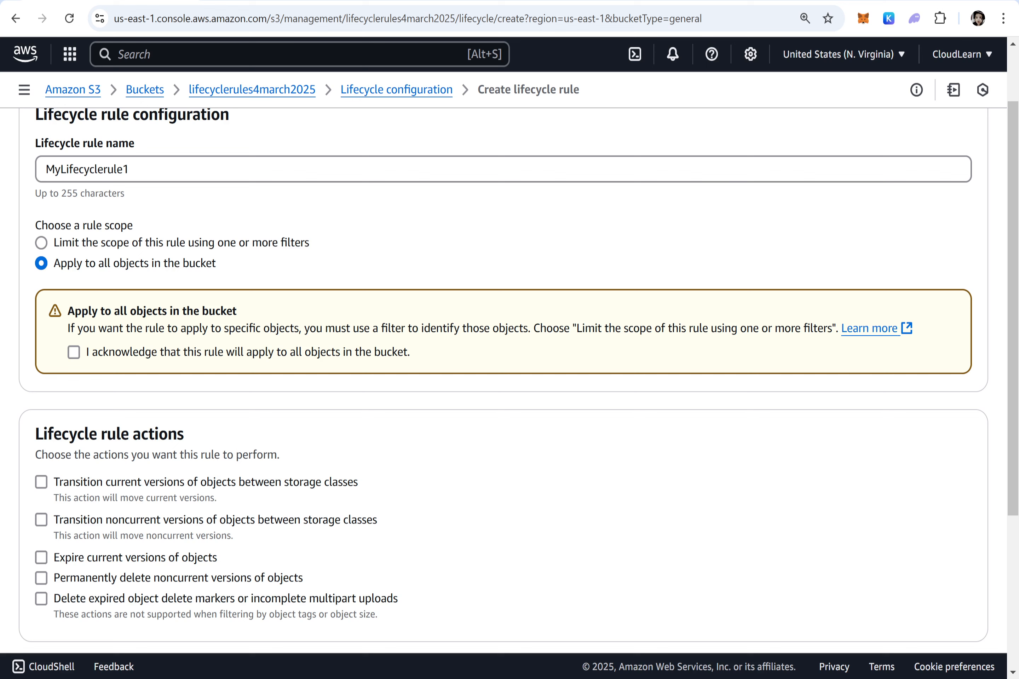
{"action": "left_click", "coordinate": [75, 354]}
{"action": "scroll", "coordinate": [395, 376], "scroll_direction": "down", "scroll_amount": 3}
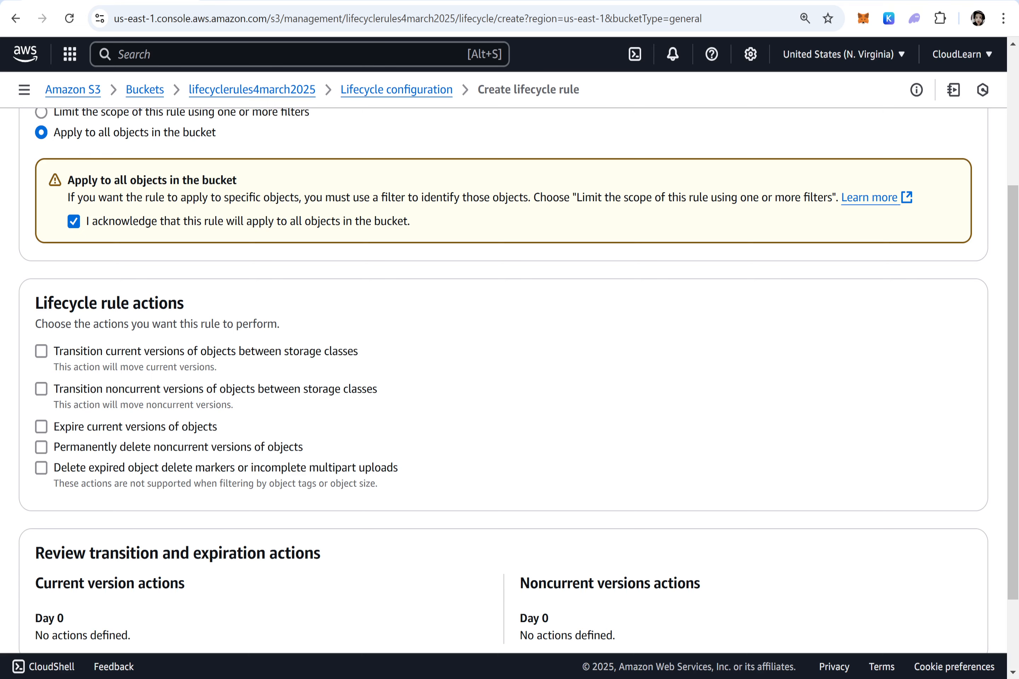
{"action": "scroll", "coordinate": [234, 379], "scroll_direction": "down", "scroll_amount": 2}
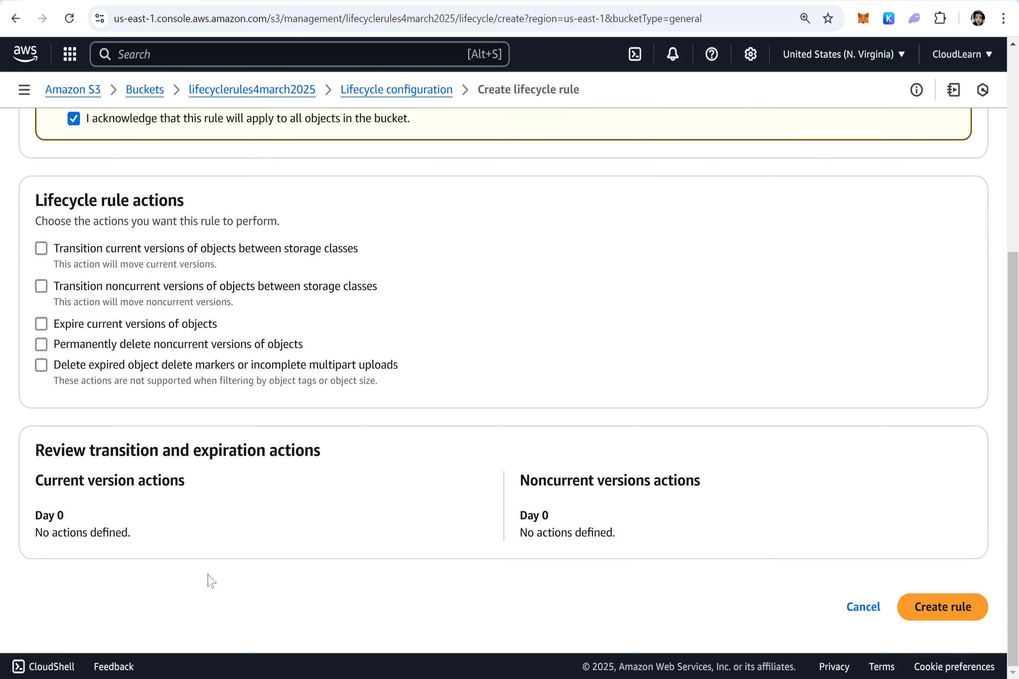
{"action": "left_click_drag", "start_coordinate": [189, 485], "coordinate": [5, 503]}
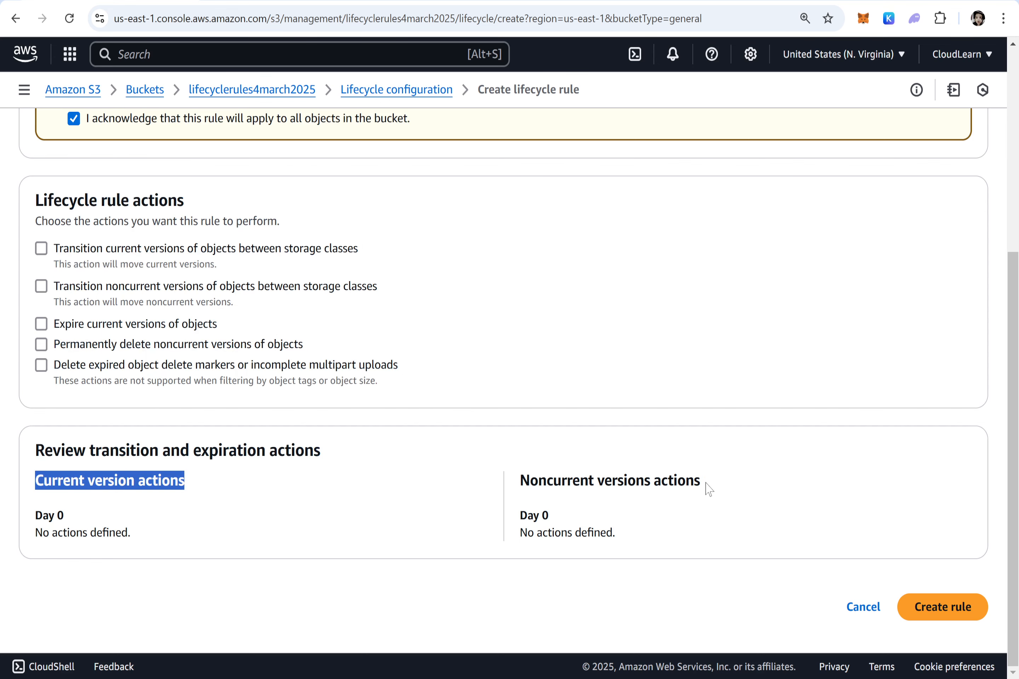
{"action": "left_click_drag", "start_coordinate": [704, 482], "coordinate": [519, 482]}
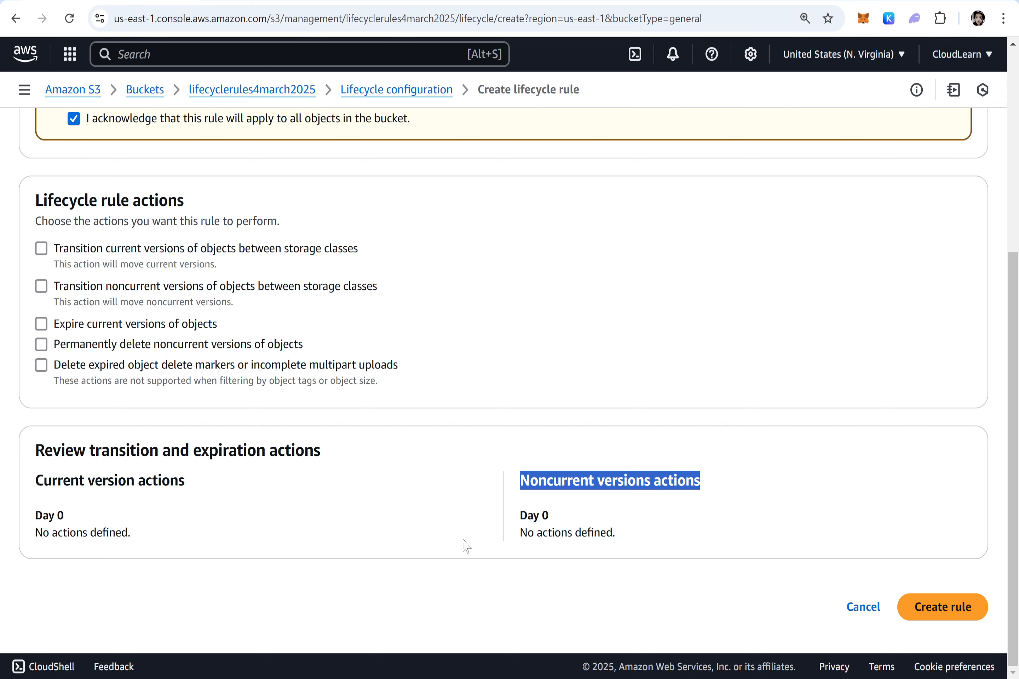
{"action": "left_click", "coordinate": [471, 618]}
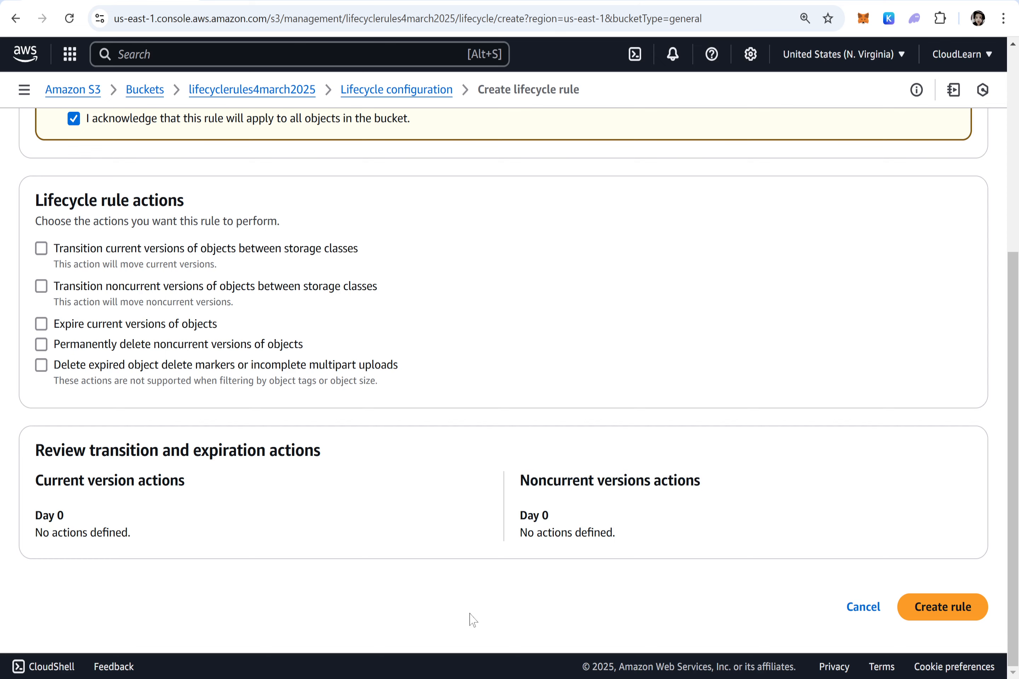
Step: Enable all five lifecycle rule actions, including deletion of expired delete markers or incomplete multipart uploads, and acknowledge the per-request transition cost
{"action": "left_click", "coordinate": [41, 249]}
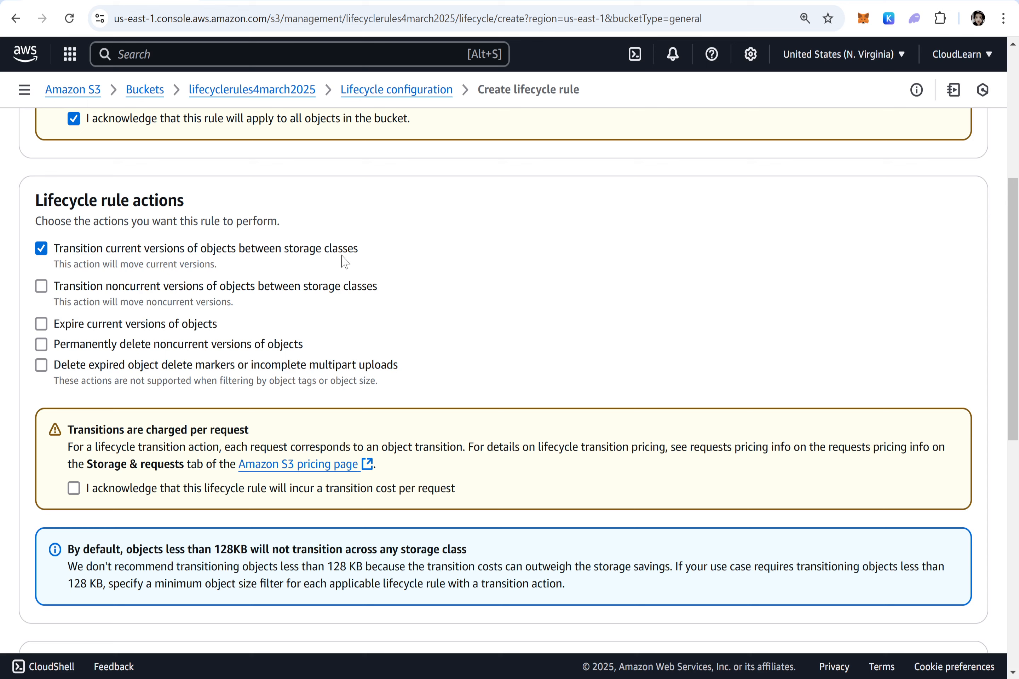
{"action": "left_click", "coordinate": [42, 287]}
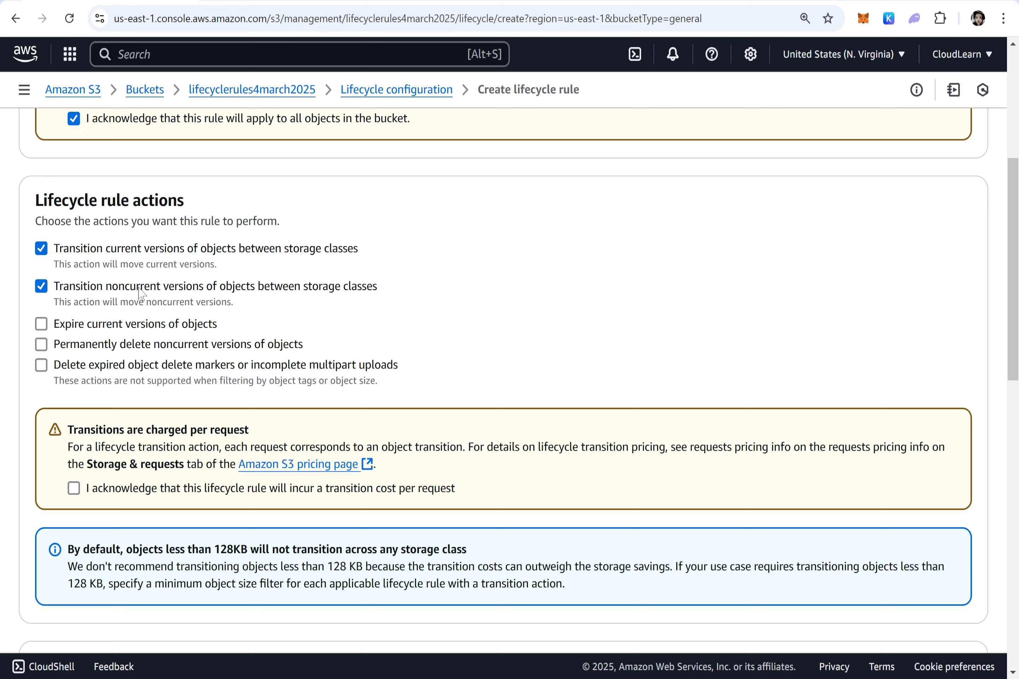
{"action": "left_click", "coordinate": [41, 325]}
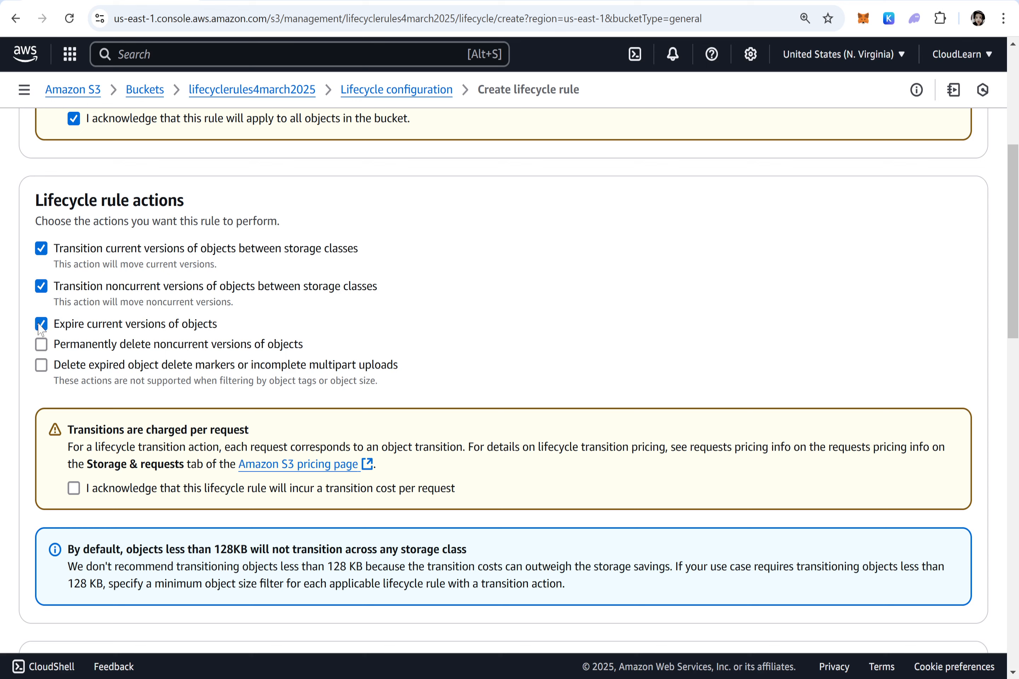
{"action": "left_click", "coordinate": [41, 346]}
{"action": "left_click", "coordinate": [42, 365]}
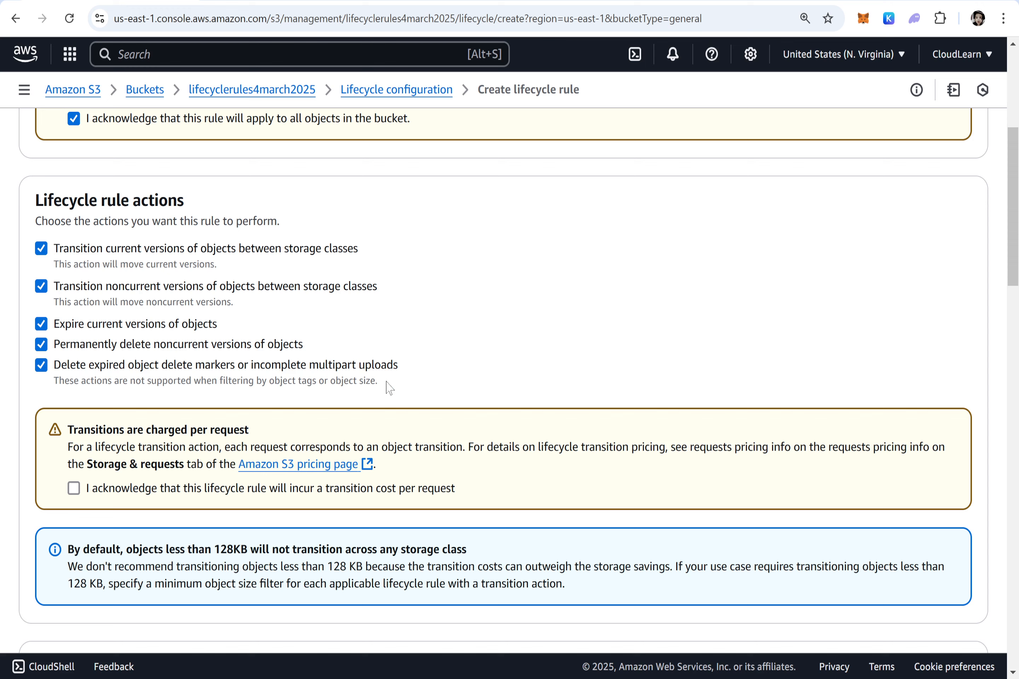
{"action": "left_click_drag", "start_coordinate": [399, 367], "coordinate": [314, 378]}
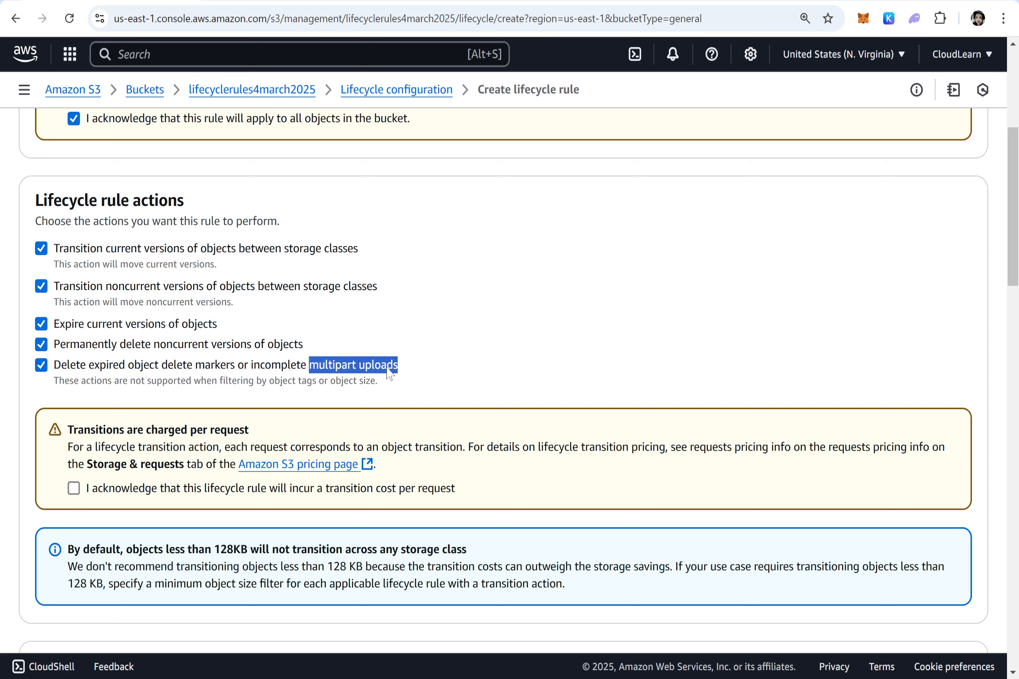
{"action": "scroll", "coordinate": [390, 373], "scroll_direction": "down", "scroll_amount": 3}
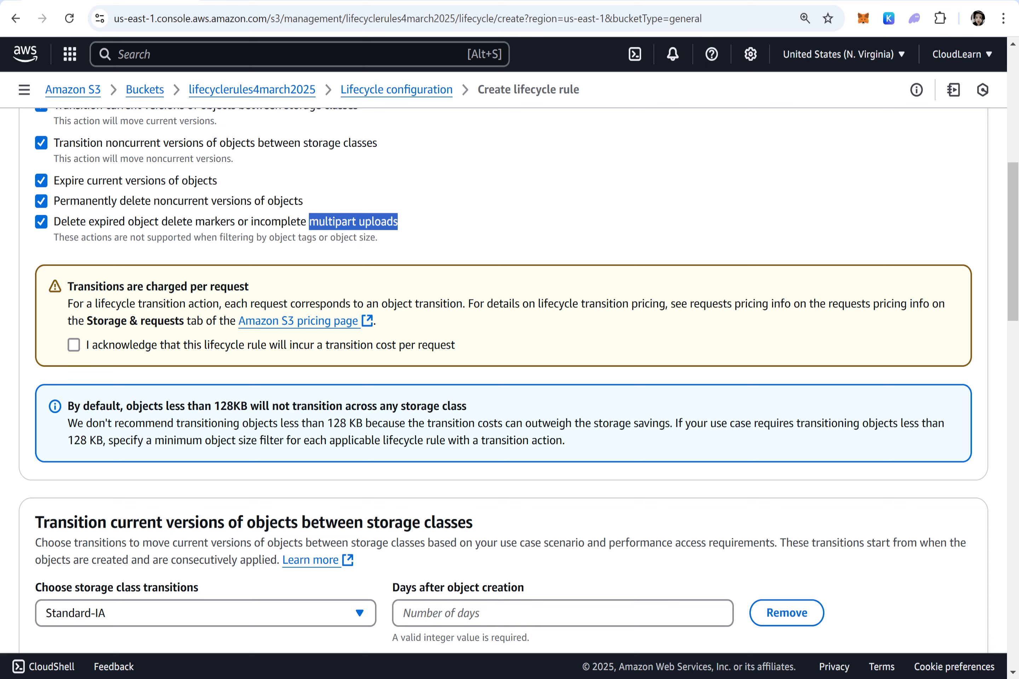
{"action": "left_click", "coordinate": [74, 348]}
Step: Set the first transition for current object versions to Standard-IA at 30 days after object creation
{"action": "scroll", "coordinate": [75, 348], "scroll_direction": "down", "scroll_amount": 4}
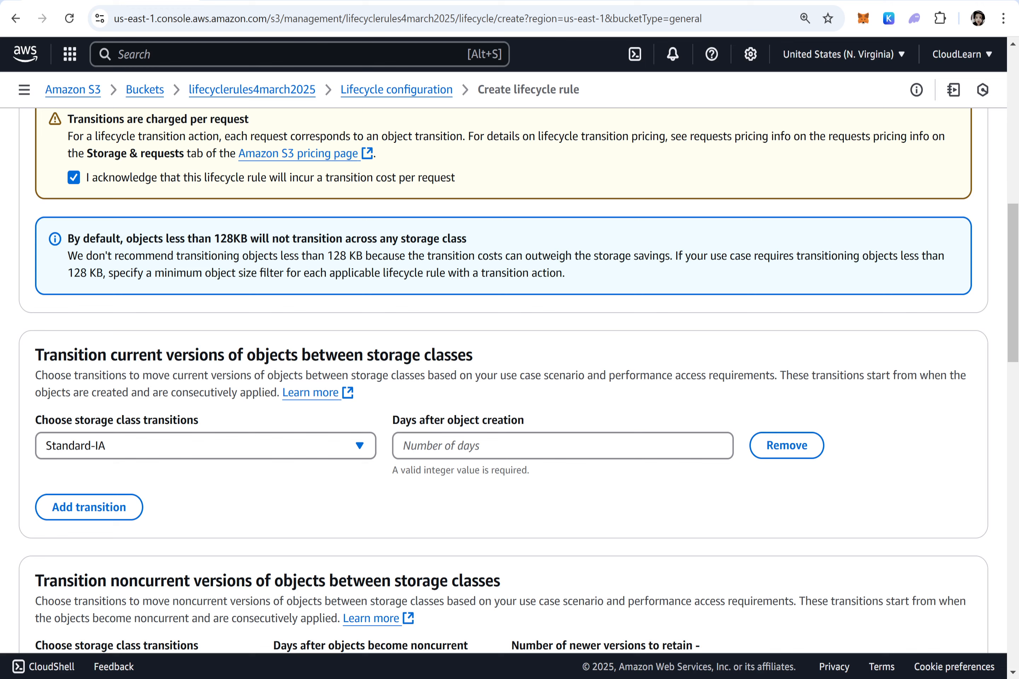
{"action": "left_click_drag", "start_coordinate": [36, 355], "coordinate": [478, 363]}
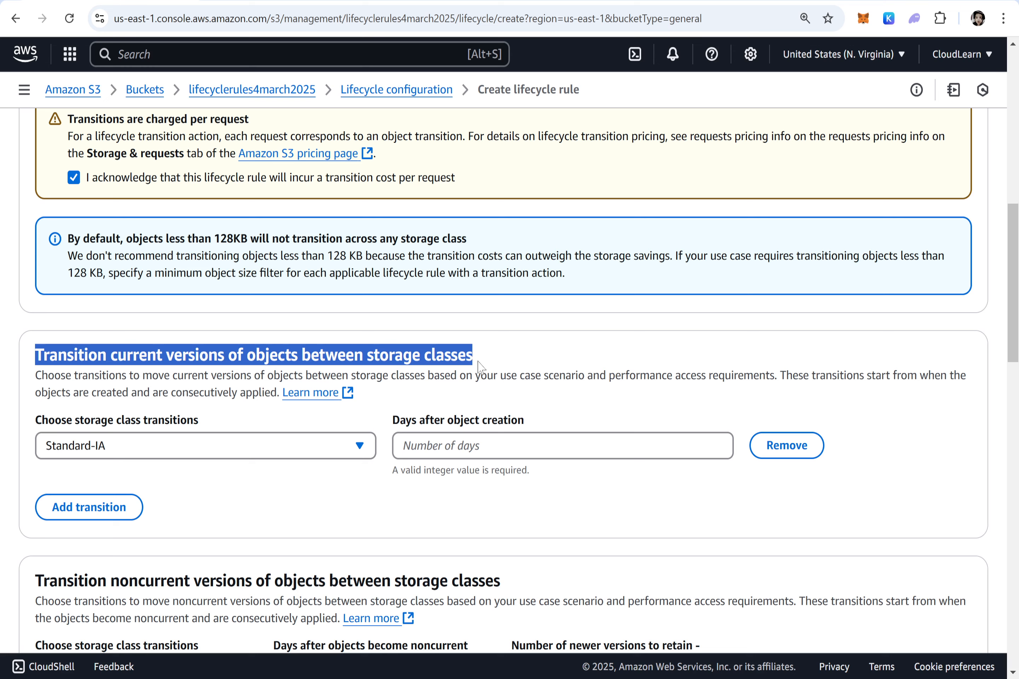
{"action": "scroll", "coordinate": [478, 363], "scroll_direction": "down", "scroll_amount": 3}
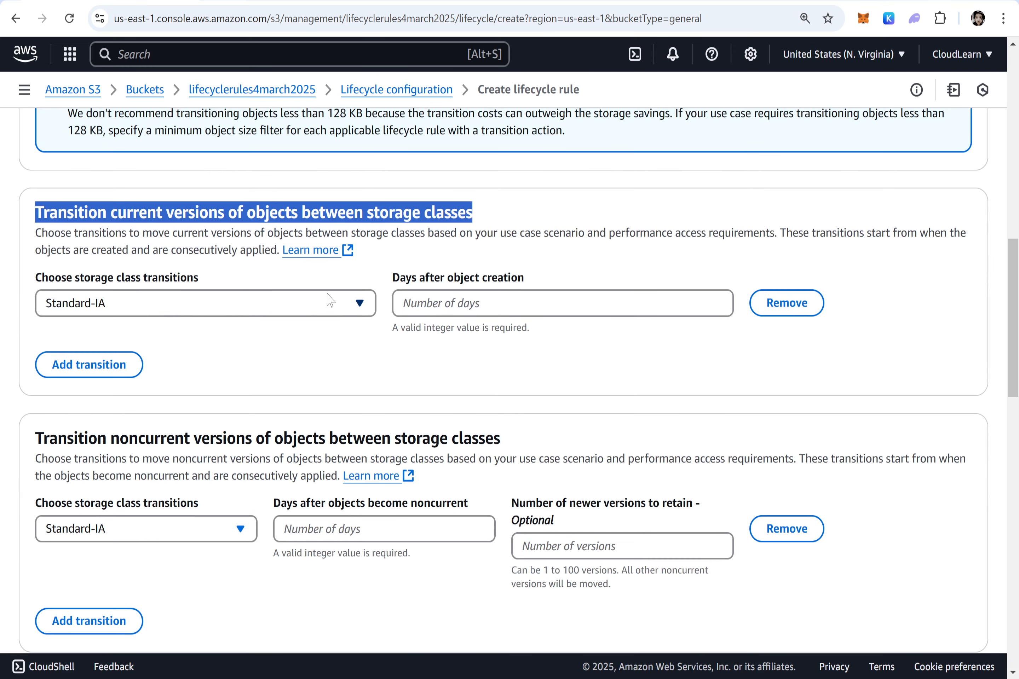
{"action": "left_click", "coordinate": [344, 309]}
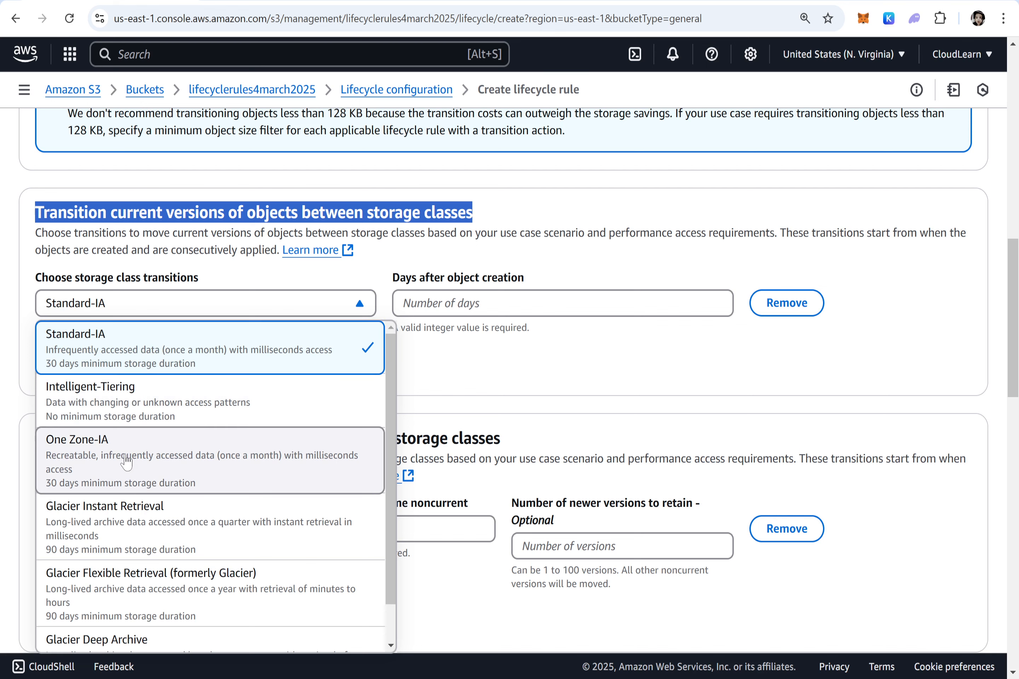
{"action": "left_click", "coordinate": [133, 347]}
{"action": "left_click", "coordinate": [478, 304]}
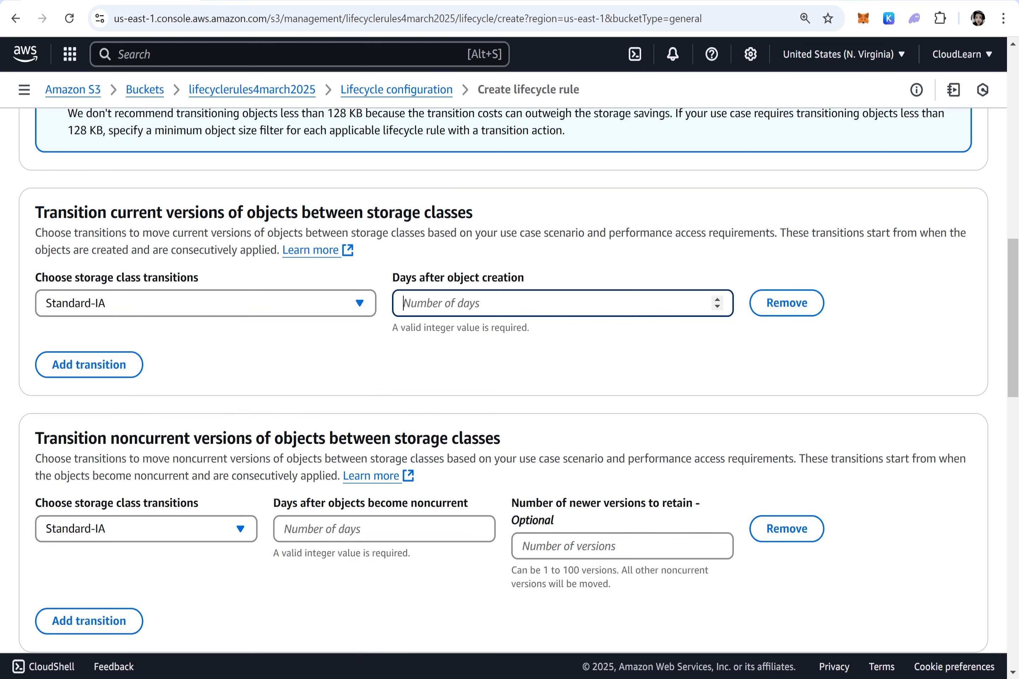
{"action": "type", "text": "30"}
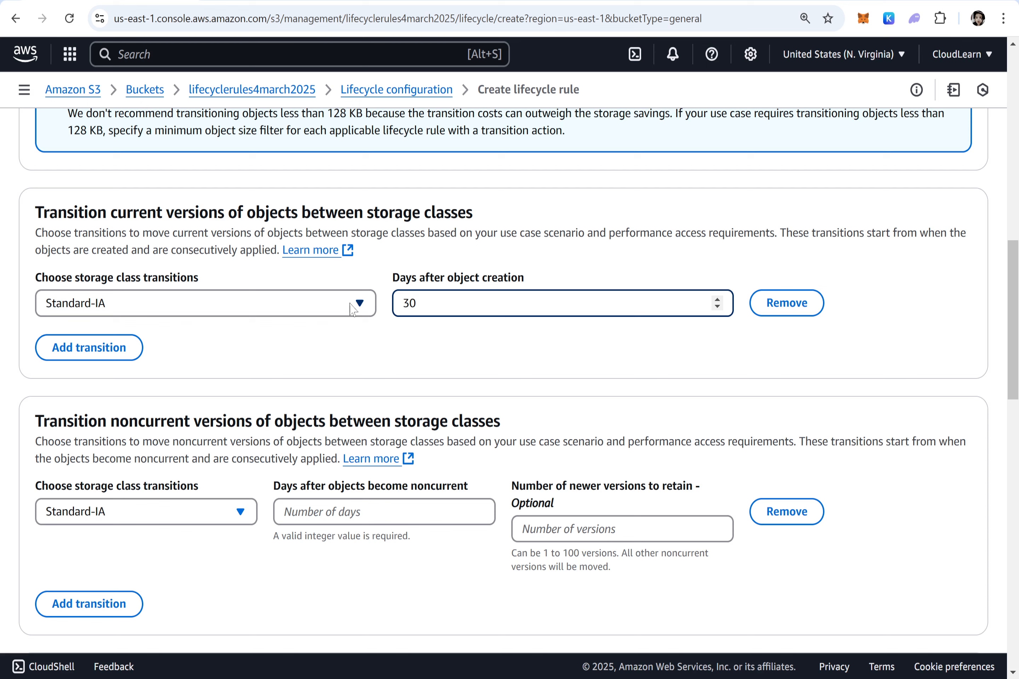
Step: Add a second current version transition, check its requirement in the Notepad notes, and set it to One Zone-IA after 60 days
{"action": "left_click", "coordinate": [105, 349]}
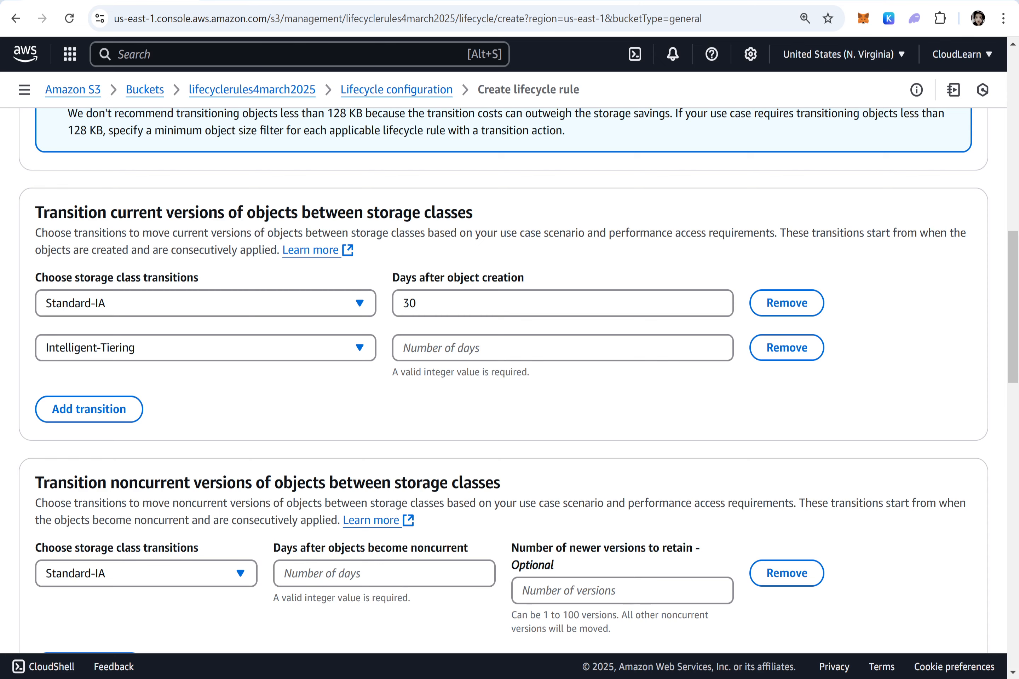
{"action": "key", "text": "alt+Tab"}
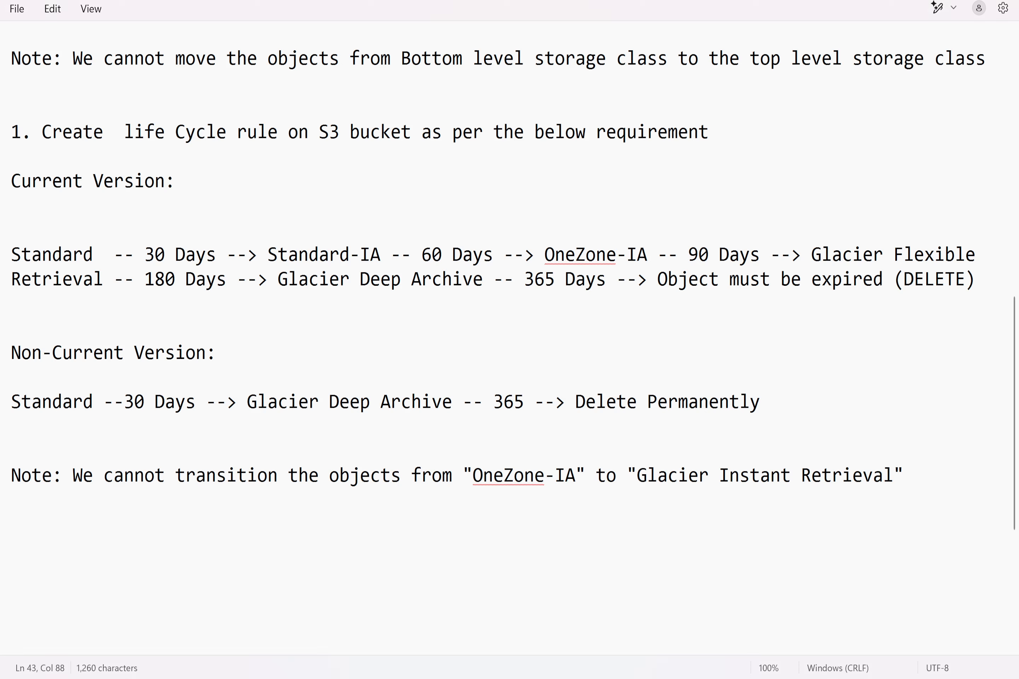
{"action": "left_click_drag", "start_coordinate": [144, 256], "coordinate": [647, 256]}
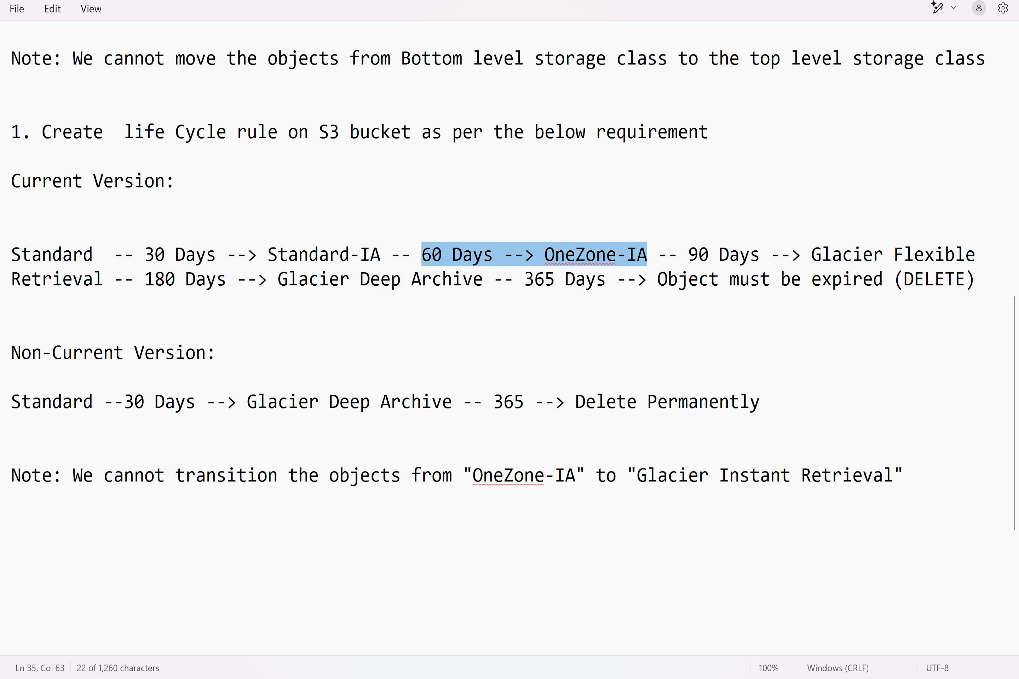
{"action": "key", "text": "alt+Tab"}
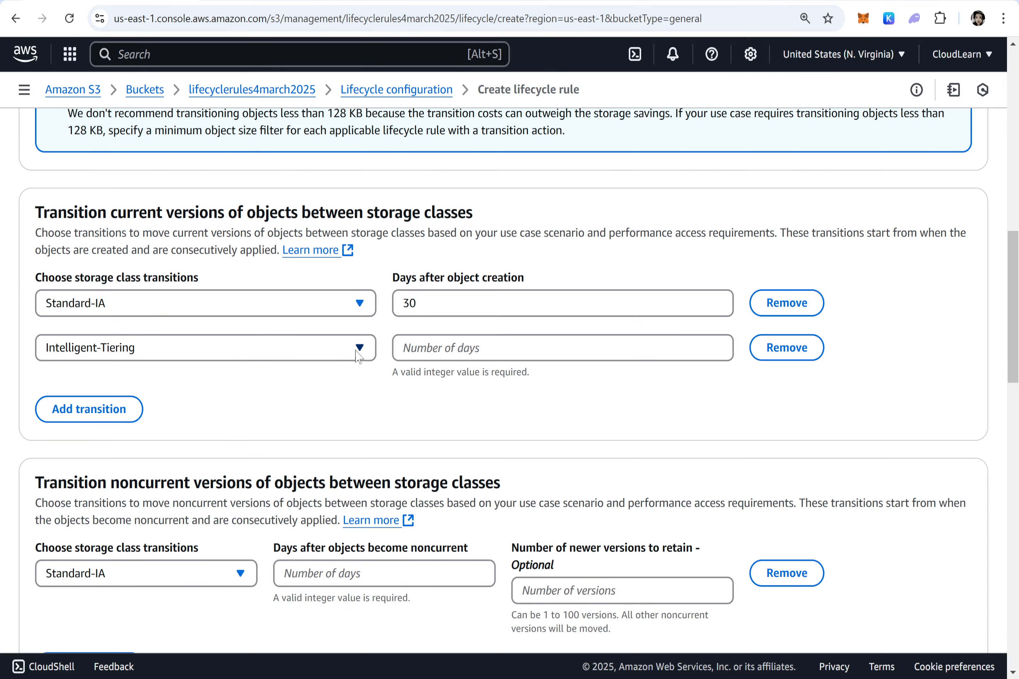
{"action": "left_click", "coordinate": [344, 353]}
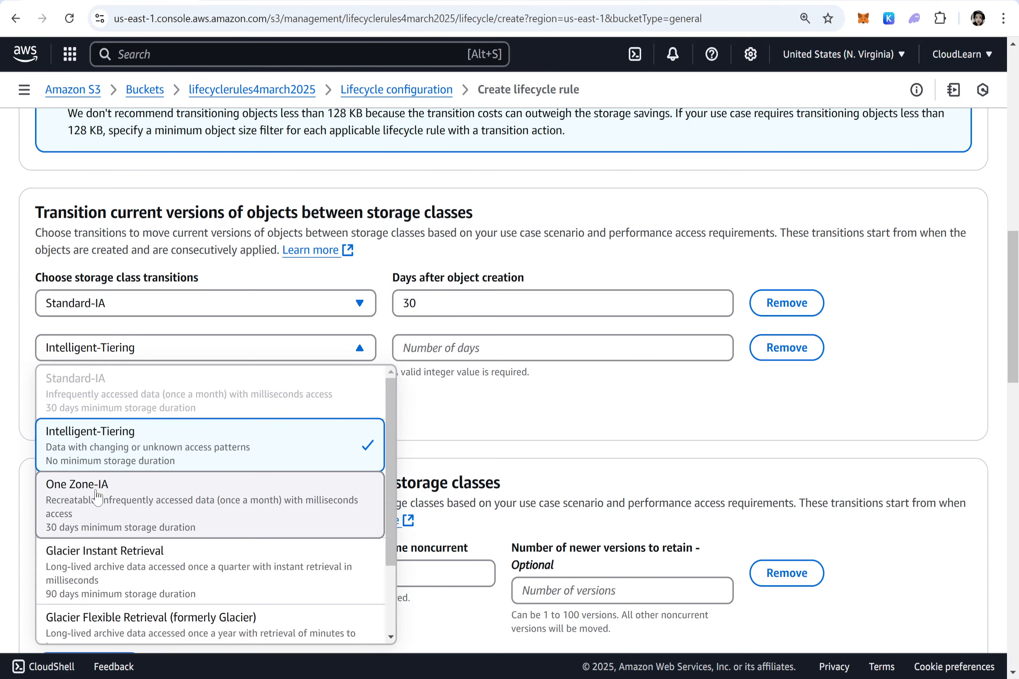
{"action": "left_click", "coordinate": [113, 504]}
{"action": "left_click", "coordinate": [716, 347]}
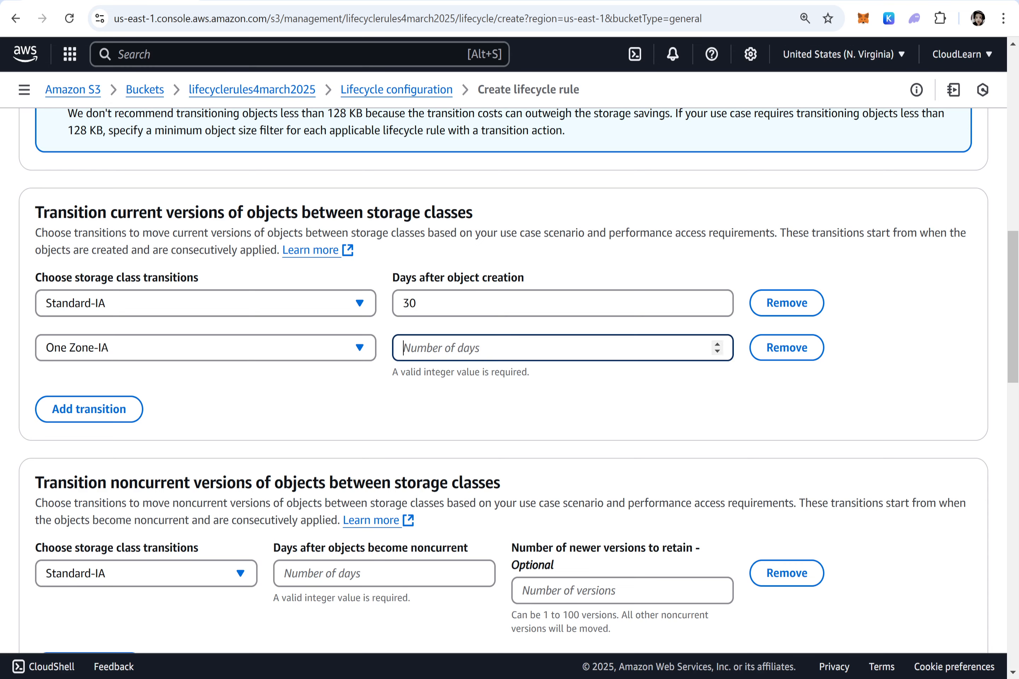
{"action": "type", "text": "60"}
Step: Add a third current version transition to Glacier Flexible Retrieval after 90 days, checking it against the Notepad requirements
{"action": "left_click", "coordinate": [94, 391]}
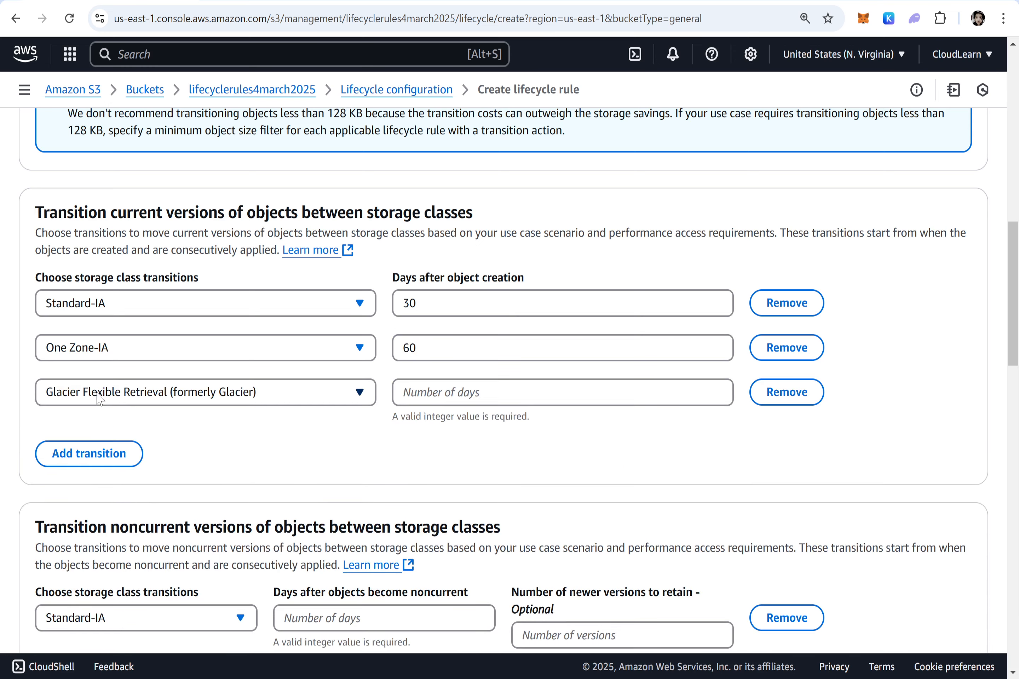
{"action": "key", "text": "alt+Tab"}
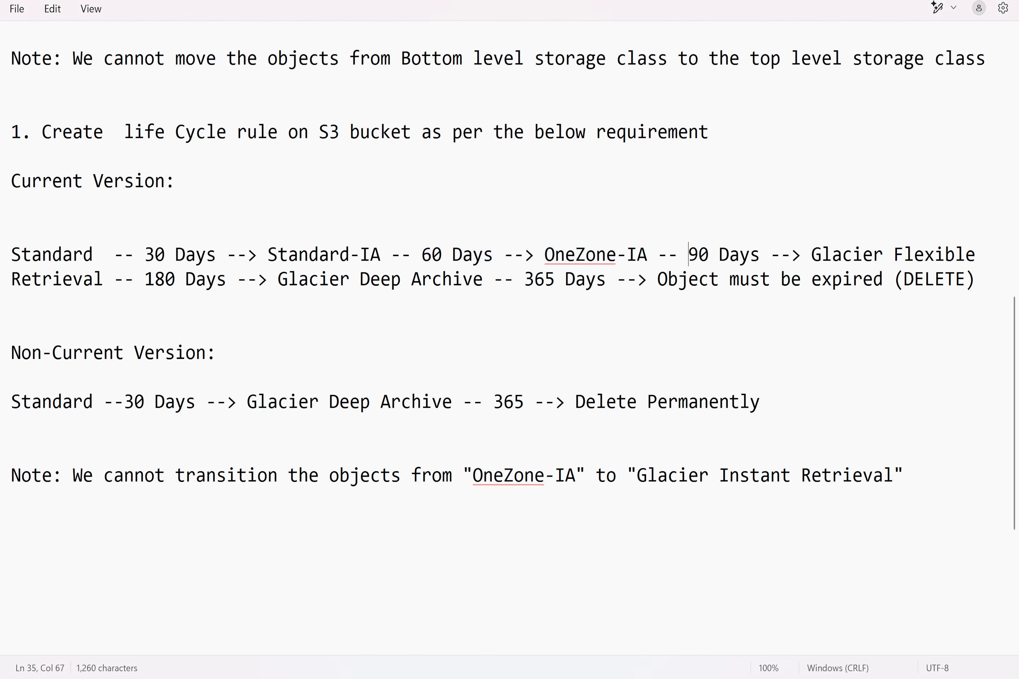
{"action": "left_click_drag", "start_coordinate": [688, 254], "coordinate": [104, 281]}
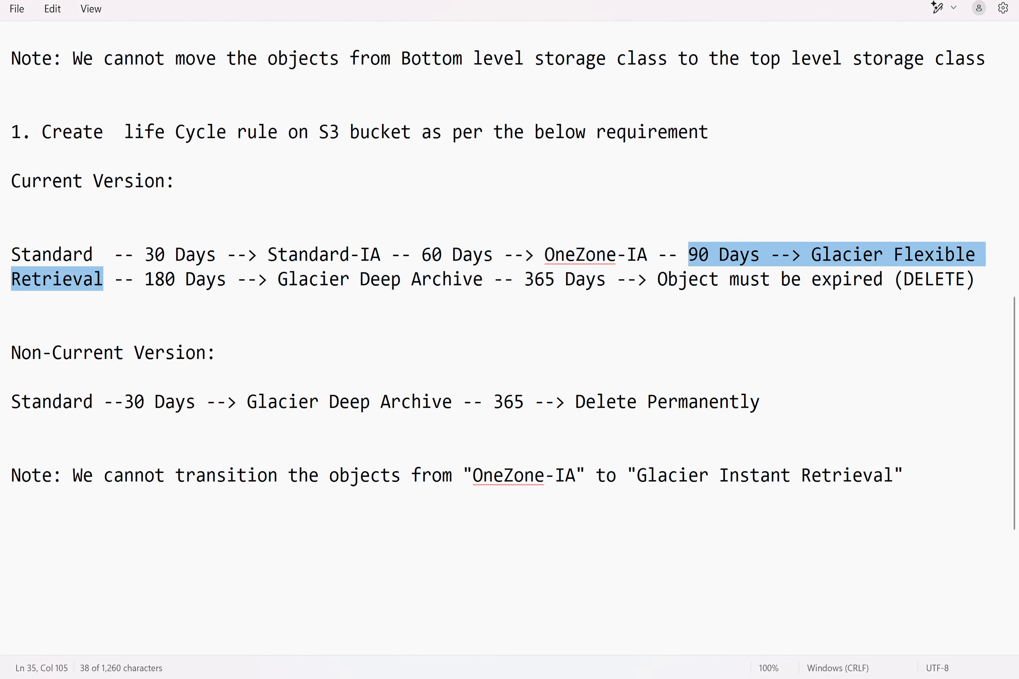
{"action": "key", "text": "alt+Tab"}
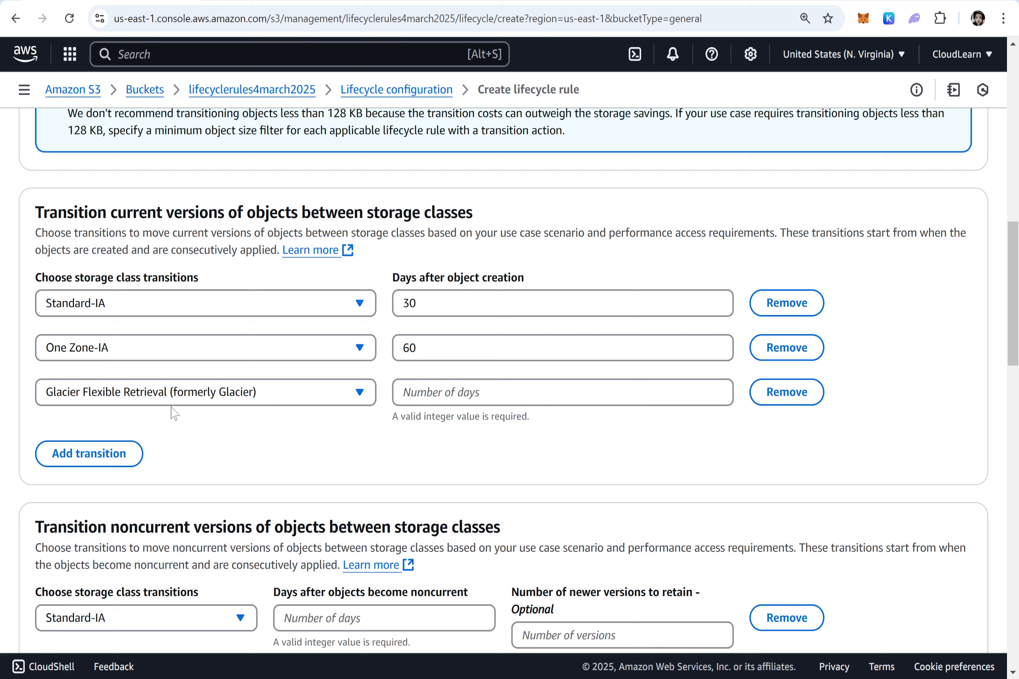
{"action": "left_click", "coordinate": [175, 391]}
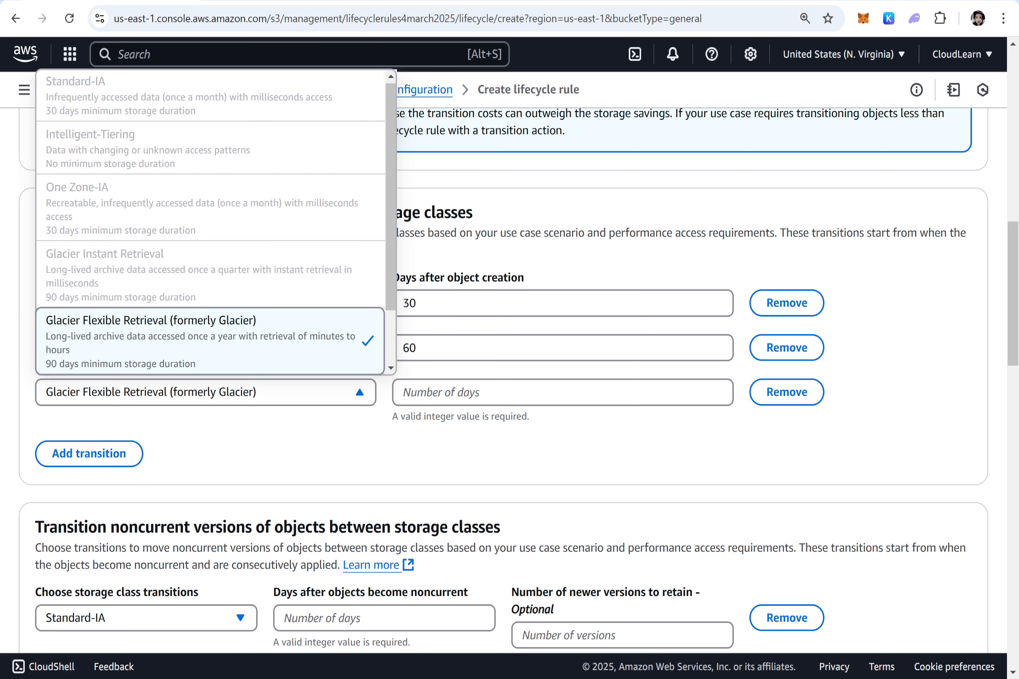
{"action": "left_click", "coordinate": [500, 393]}
{"action": "type", "text": "90"}
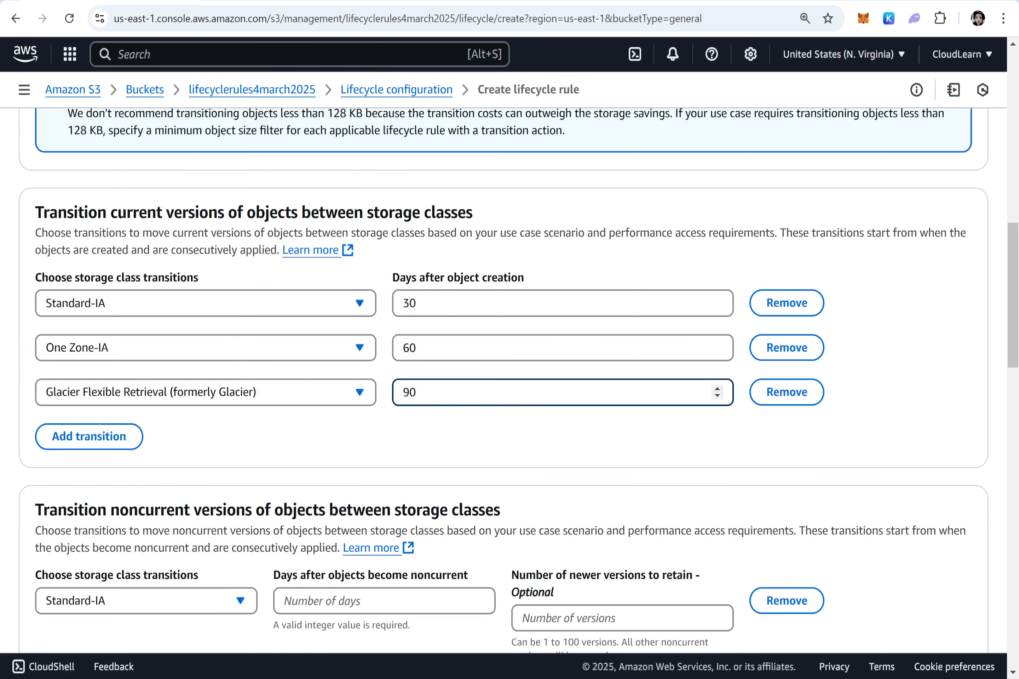
Step: Add a fourth current version transition to Glacier Deep Archive after 180 days, checking it against the Notepad requirements
{"action": "left_click", "coordinate": [92, 439]}
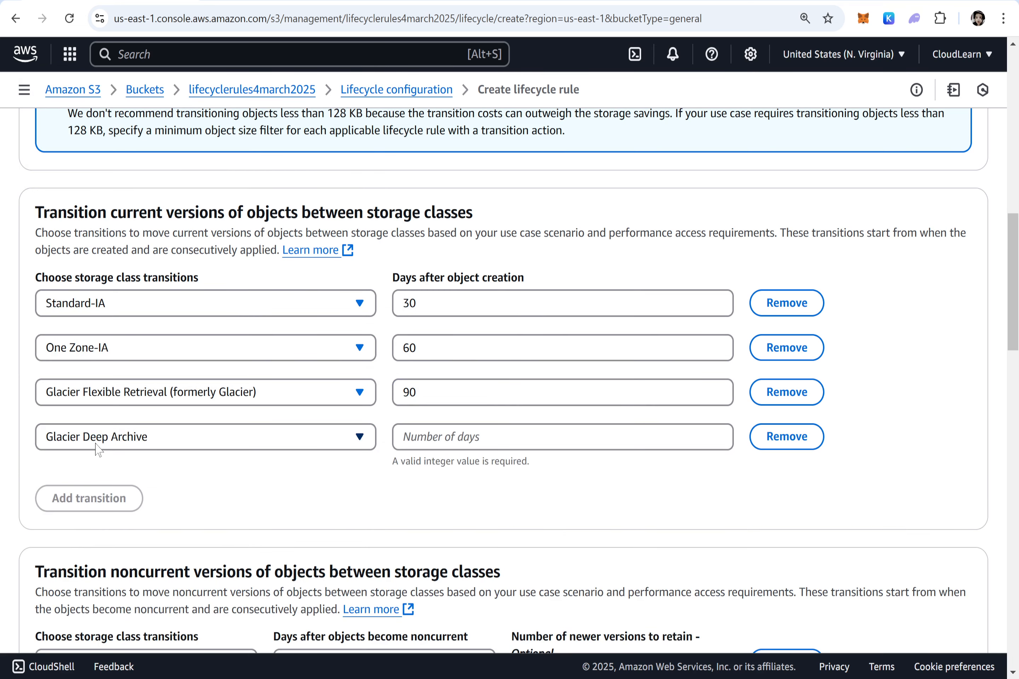
{"action": "key", "text": "alt+Tab"}
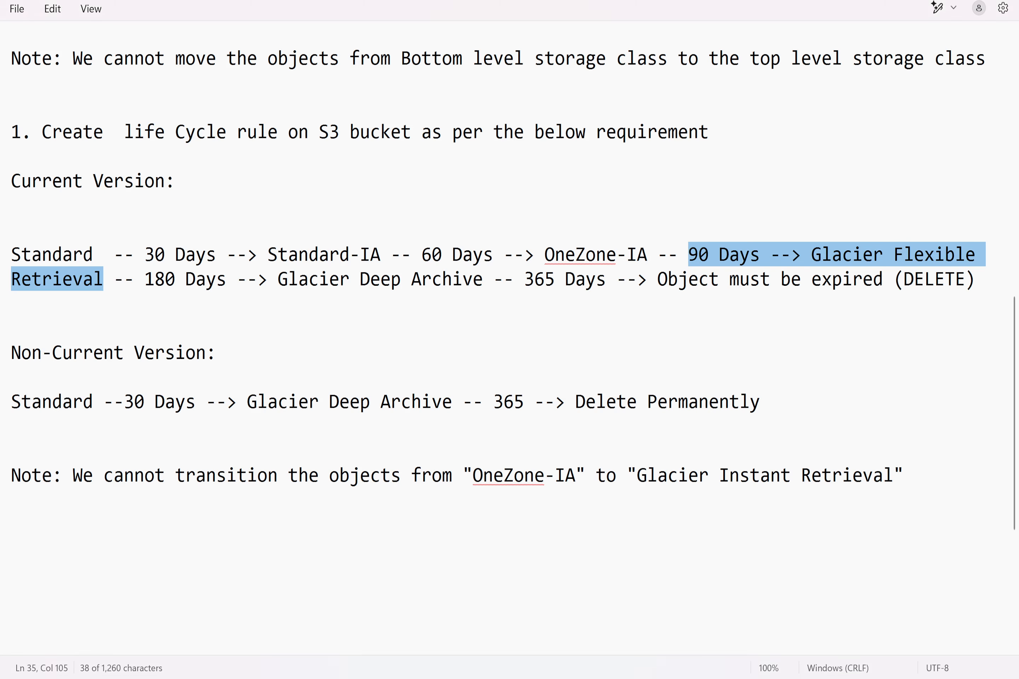
{"action": "left_click_drag", "start_coordinate": [145, 279], "coordinate": [482, 279]}
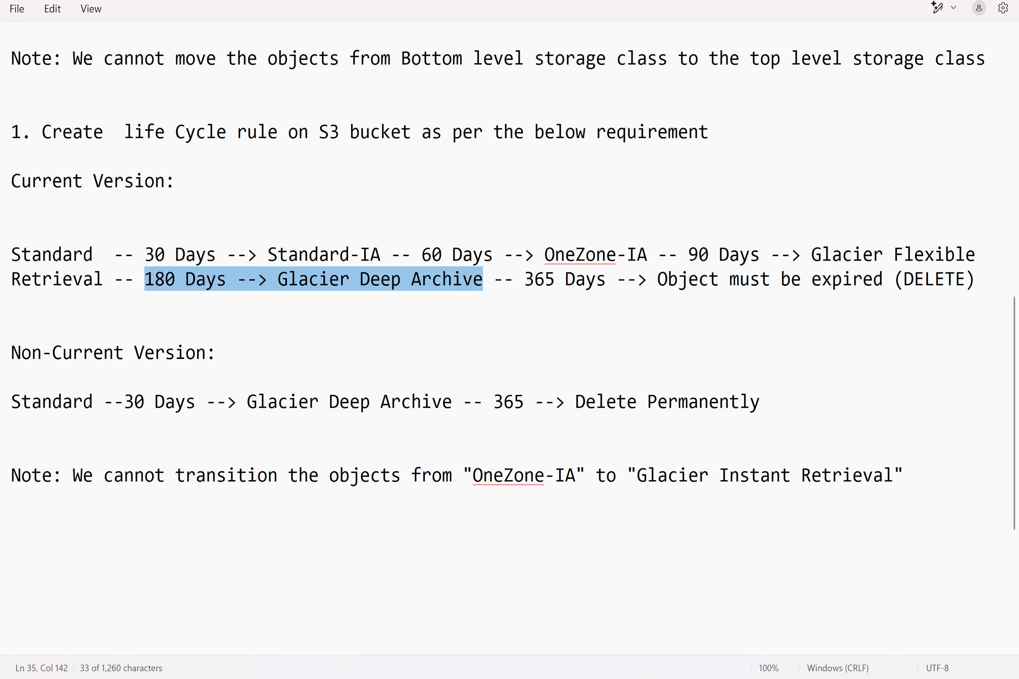
{"action": "key", "text": "alt+Tab"}
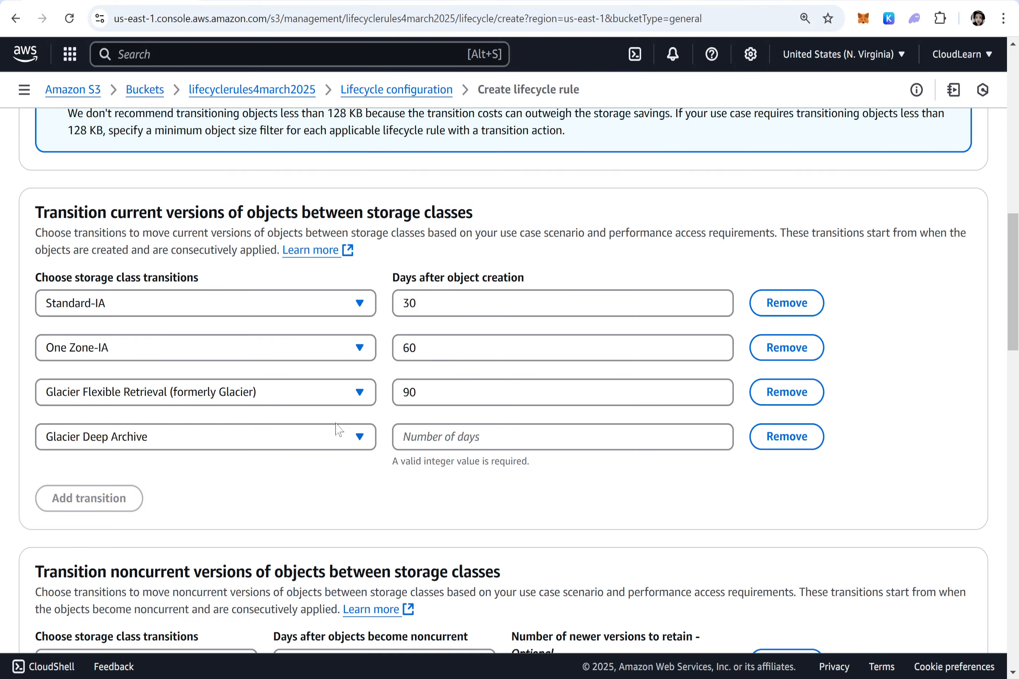
{"action": "left_click", "coordinate": [548, 437]}
{"action": "type", "text": "180"}
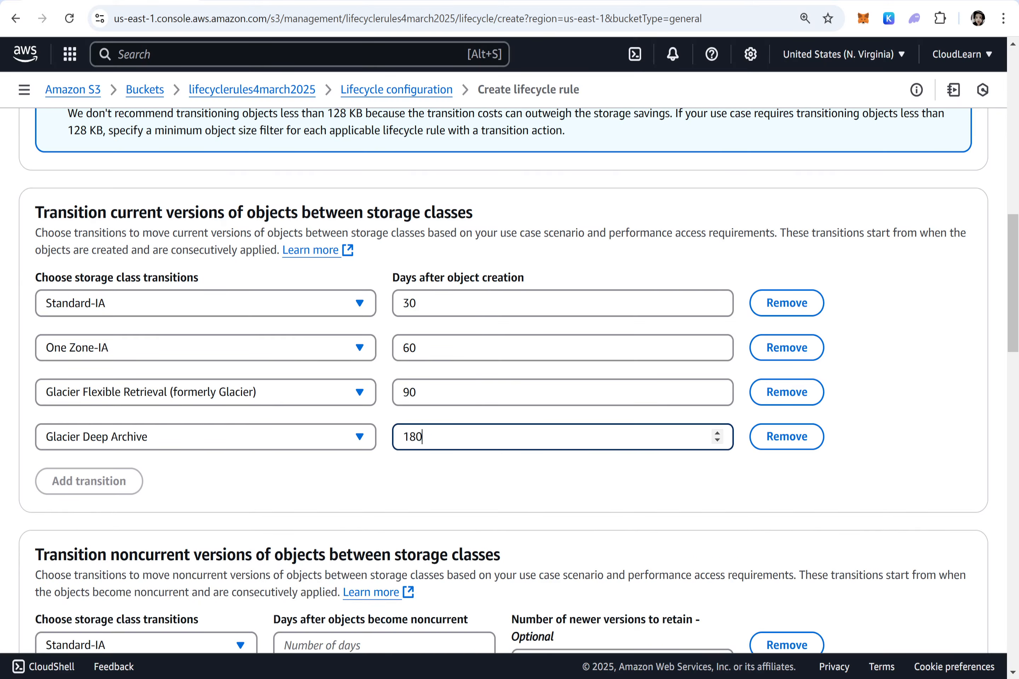
Step: Set the noncurrent version transition to Glacier Deep Archive 30 days after objects become noncurrent, checking it against the Notepad requirements
{"action": "scroll", "coordinate": [627, 553], "scroll_direction": "down", "scroll_amount": 5}
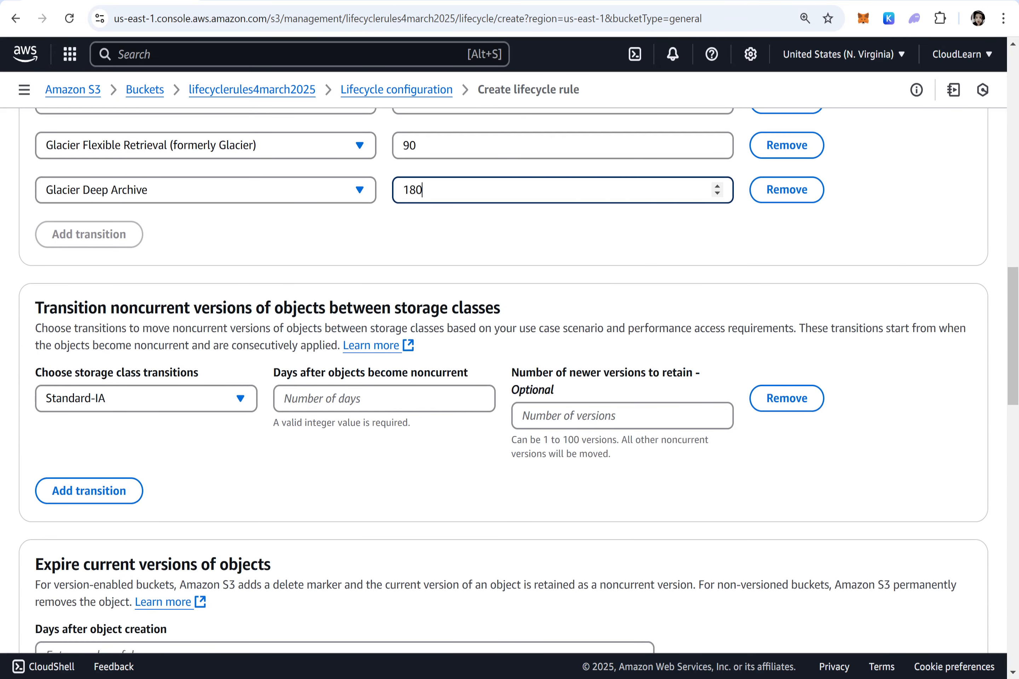
{"action": "left_click_drag", "start_coordinate": [35, 308], "coordinate": [512, 315]}
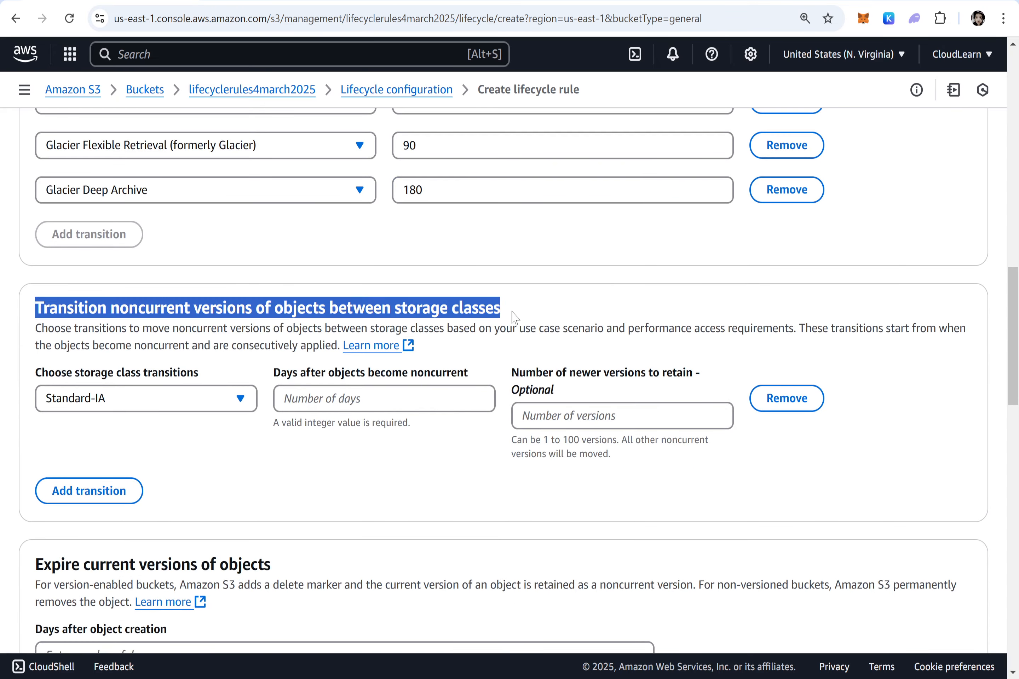
{"action": "key", "text": "alt+Tab"}
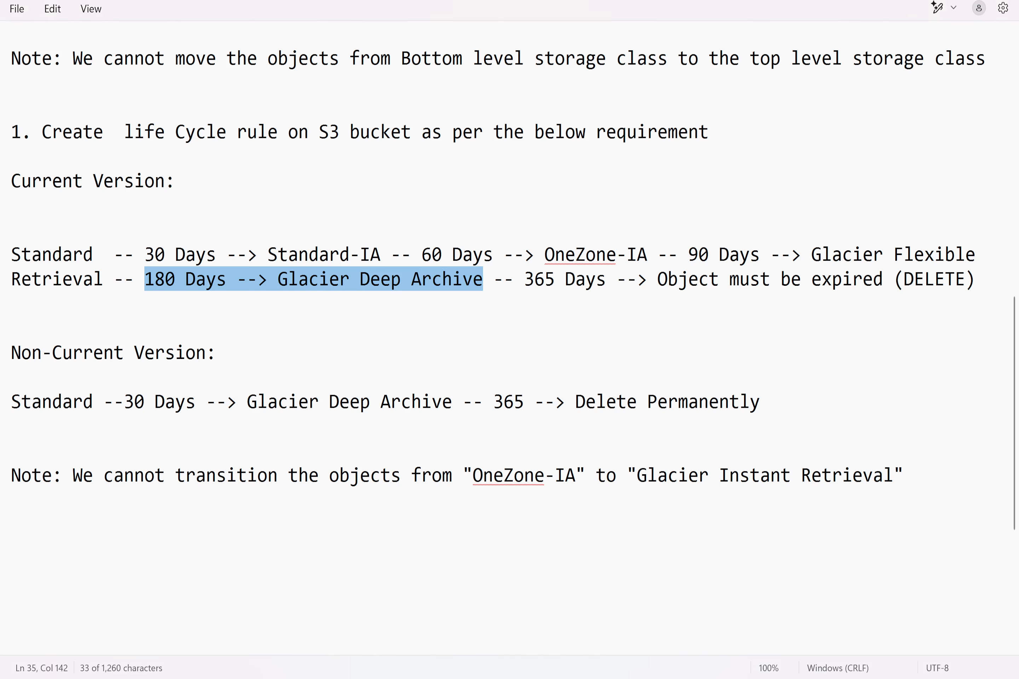
{"action": "left_click_drag", "start_coordinate": [124, 402], "coordinate": [453, 402]}
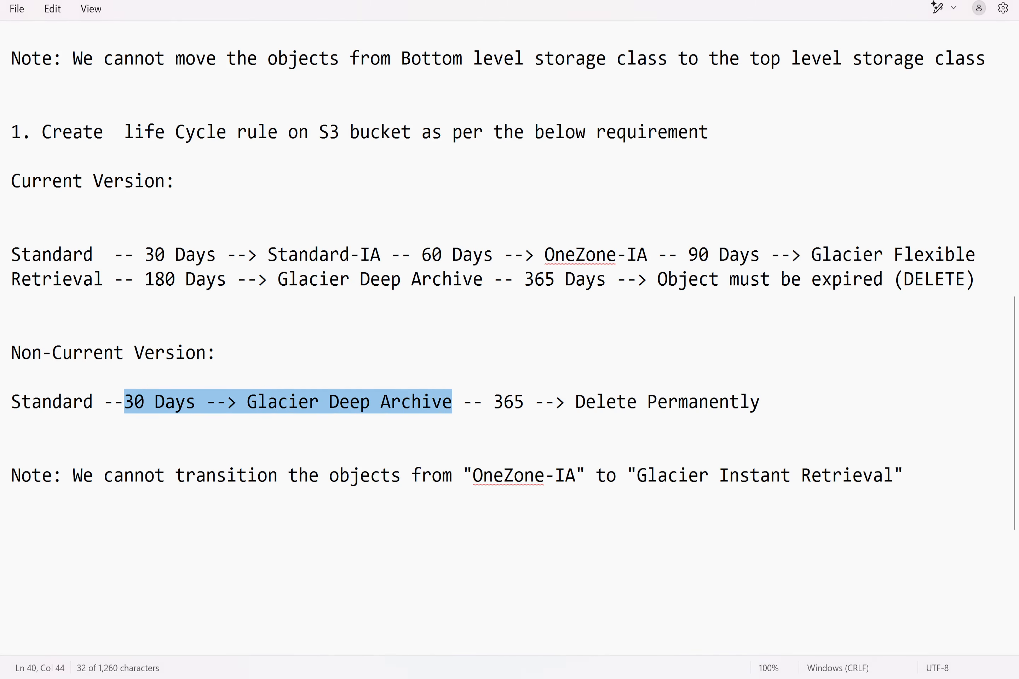
{"action": "key", "text": "alt+Tab"}
{"action": "left_click", "coordinate": [205, 398]}
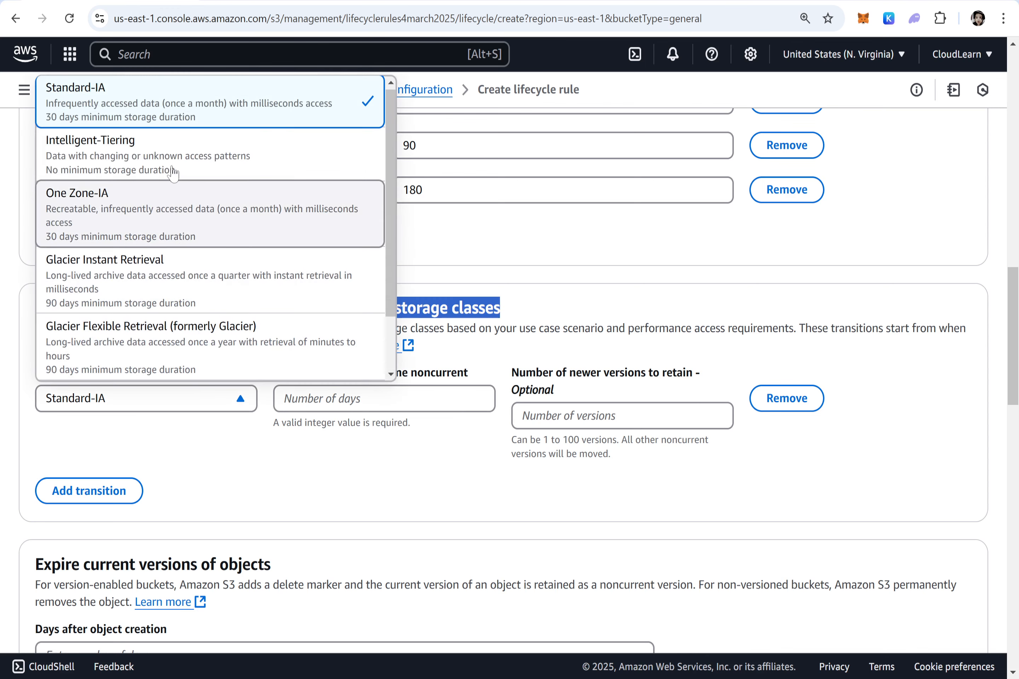
{"action": "scroll", "coordinate": [178, 325], "scroll_direction": "down", "scroll_amount": 2}
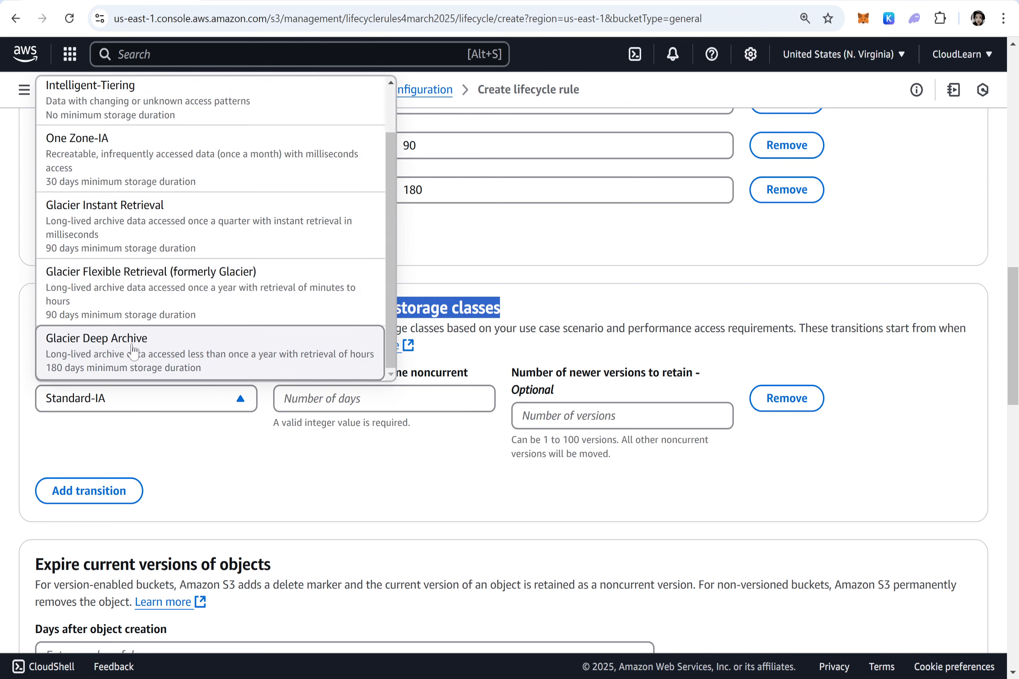
{"action": "left_click", "coordinate": [133, 351]}
{"action": "left_click", "coordinate": [382, 399]}
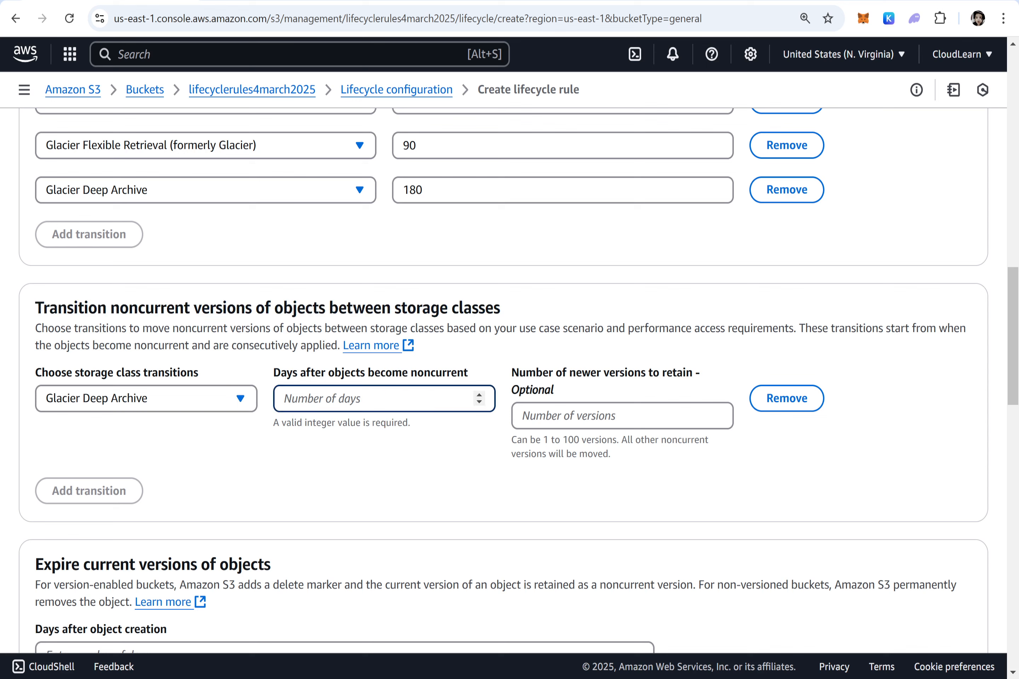
{"action": "type", "text": "30"}
{"action": "key", "text": "Tab"}
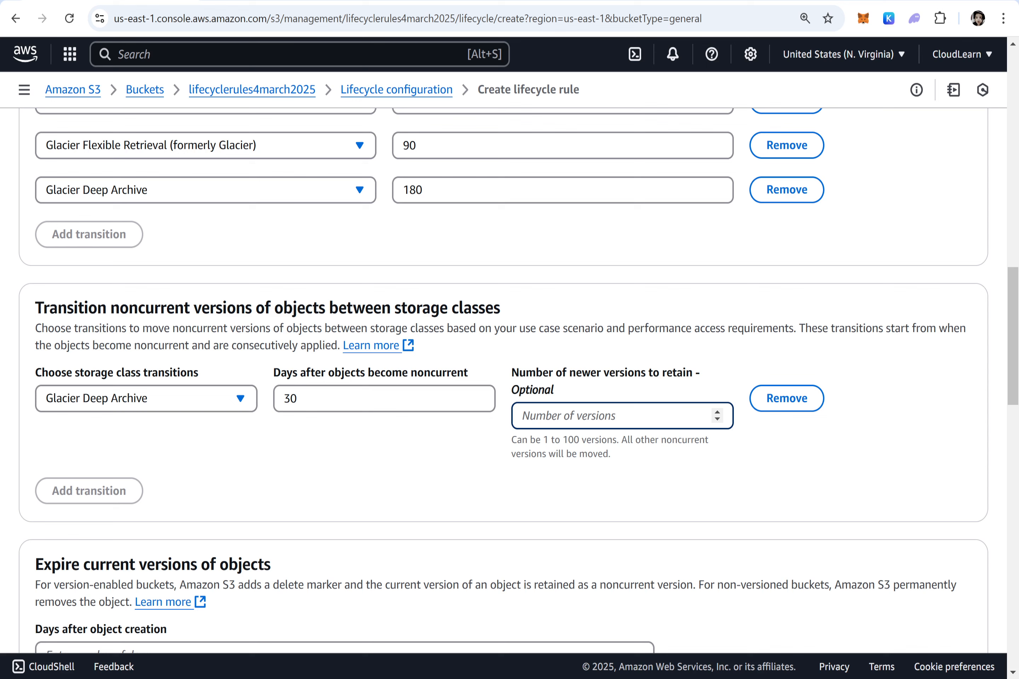
{"action": "type", "text": "2"}
{"action": "key", "text": "ctrl+a"}
{"action": "key", "text": "BackSpace"}
Step: Set current versions of objects to expire 365 days after object creation
{"action": "scroll", "coordinate": [522, 412], "scroll_direction": "down", "scroll_amount": 6}
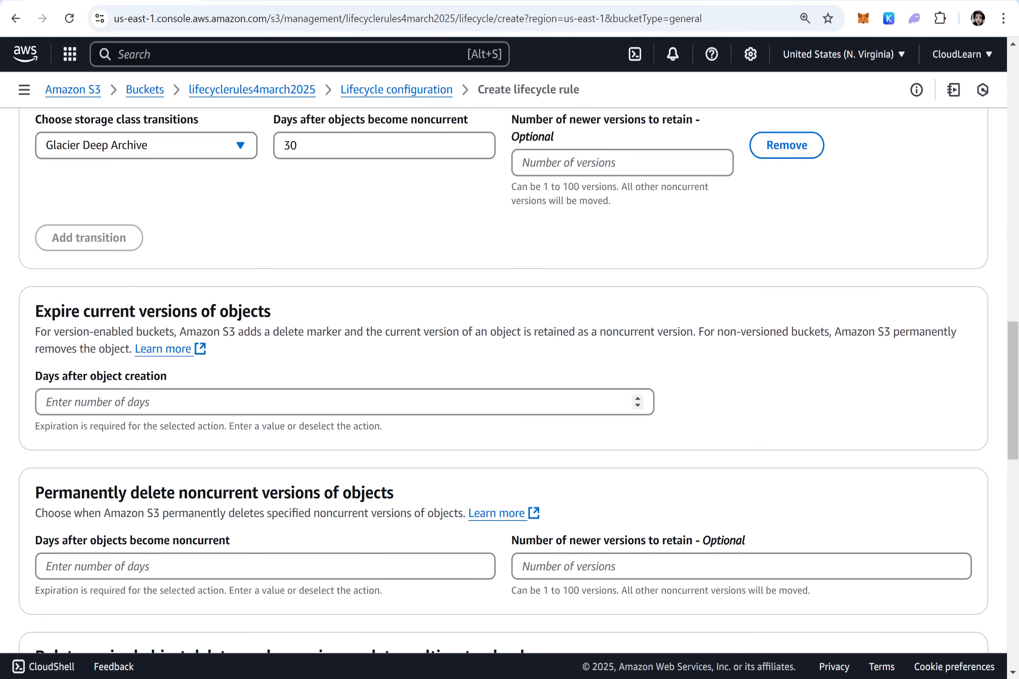
{"action": "left_click_drag", "start_coordinate": [35, 307], "coordinate": [280, 319]}
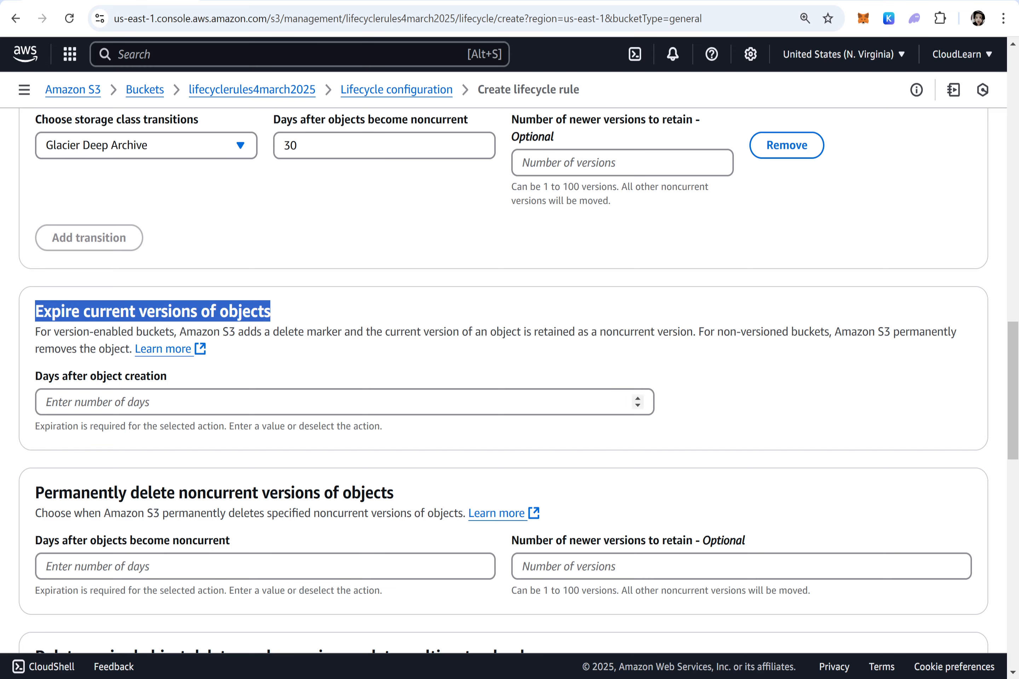
{"action": "left_click", "coordinate": [88, 402]}
{"action": "type", "text": "365"}
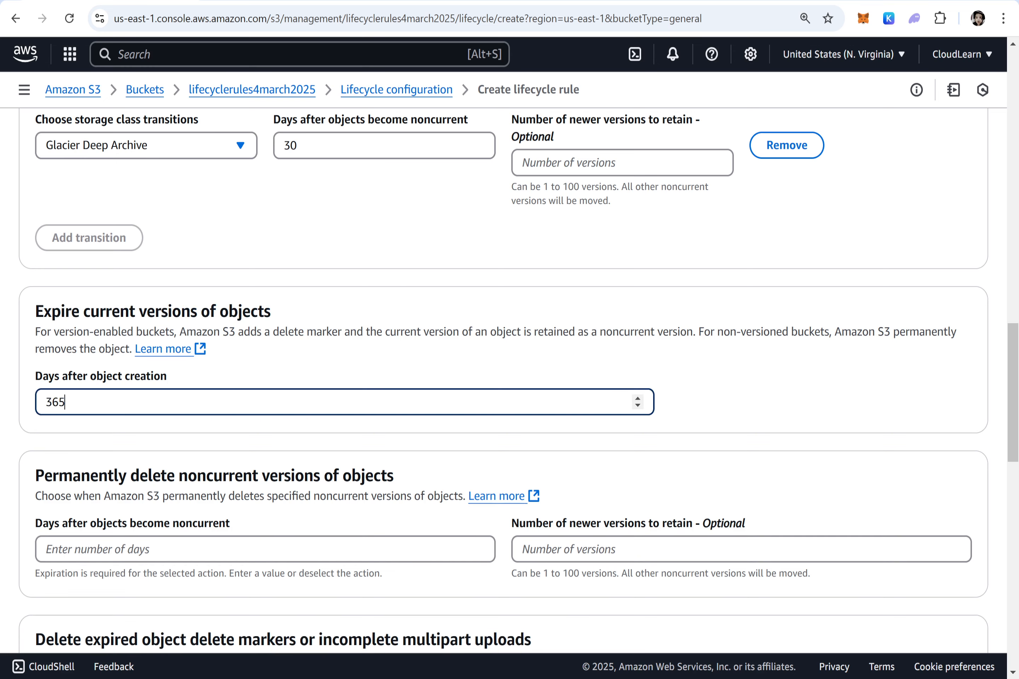
Step: Set noncurrent versions of objects to be permanently deleted 365 days after they become noncurrent
{"action": "scroll", "coordinate": [509, 394], "scroll_direction": "down", "scroll_amount": 3}
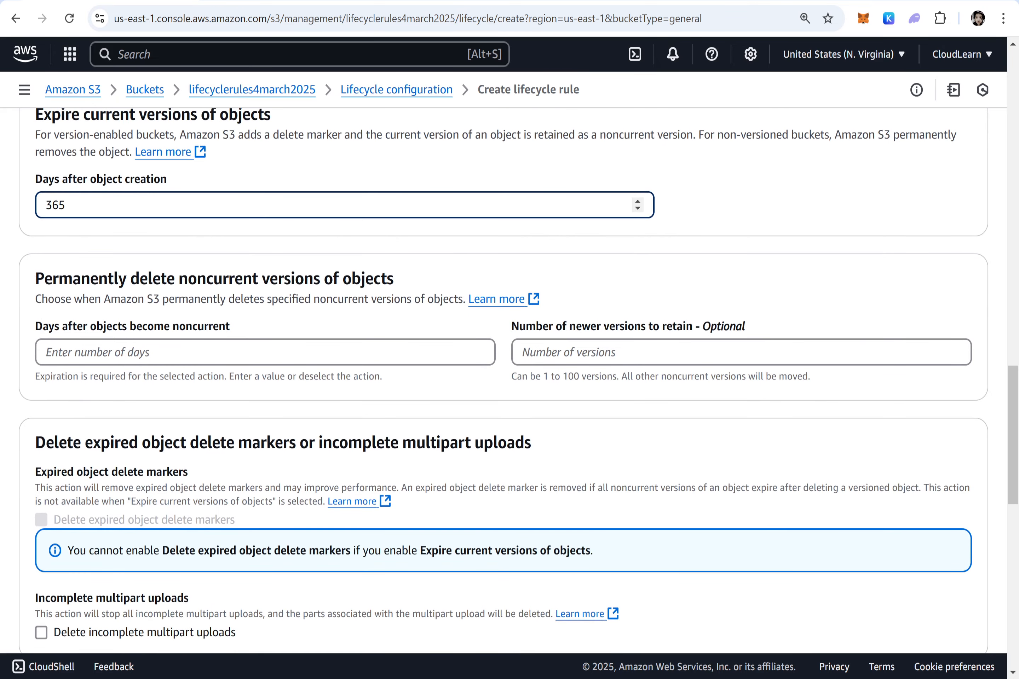
{"action": "left_click", "coordinate": [266, 352]}
{"action": "type", "text": "365"}
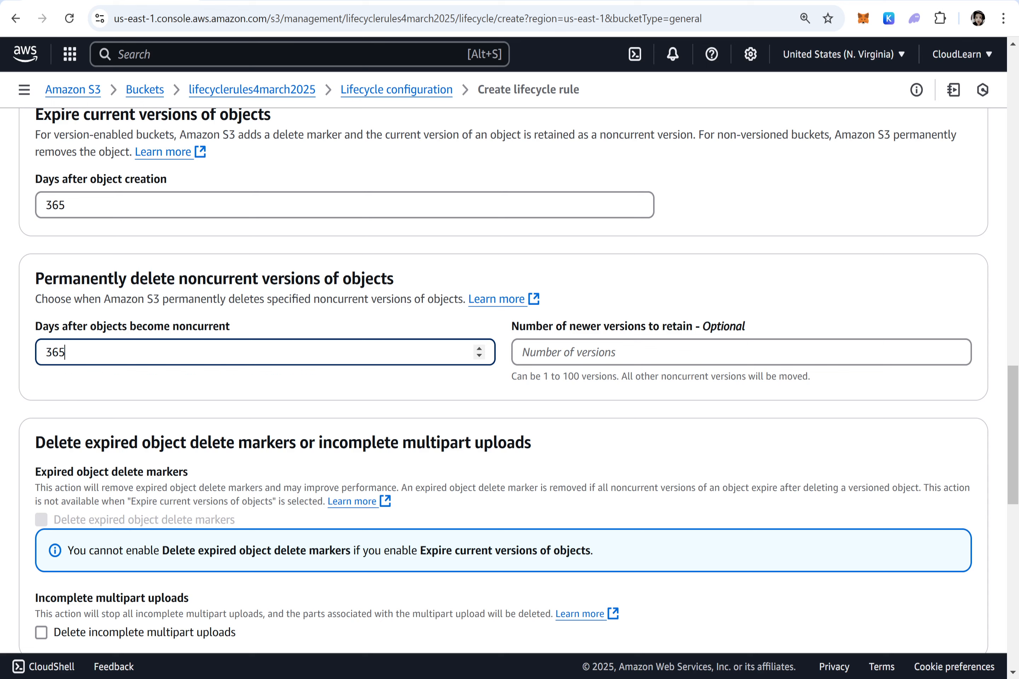
{"action": "left_click_drag", "start_coordinate": [748, 327], "coordinate": [511, 322]}
{"action": "left_click", "coordinate": [522, 353]}
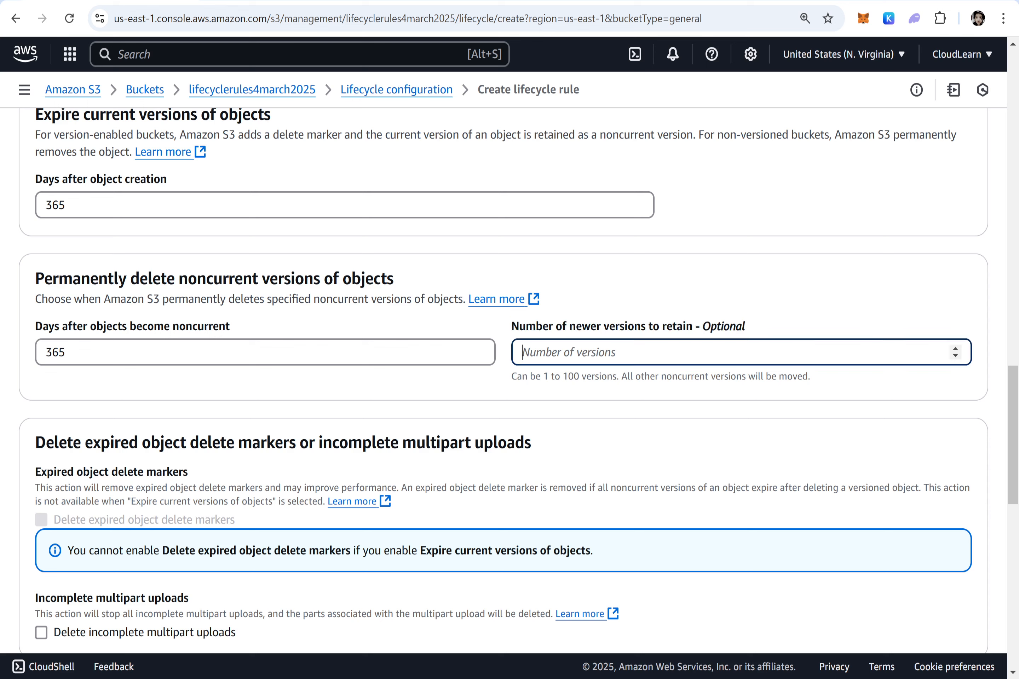
{"action": "type", "text": "1"}
{"action": "key", "text": "BackSpace"}
Step: Enable deletion of incomplete multipart uploads and set it to 2 days
{"action": "scroll", "coordinate": [550, 366], "scroll_direction": "down", "scroll_amount": 3}
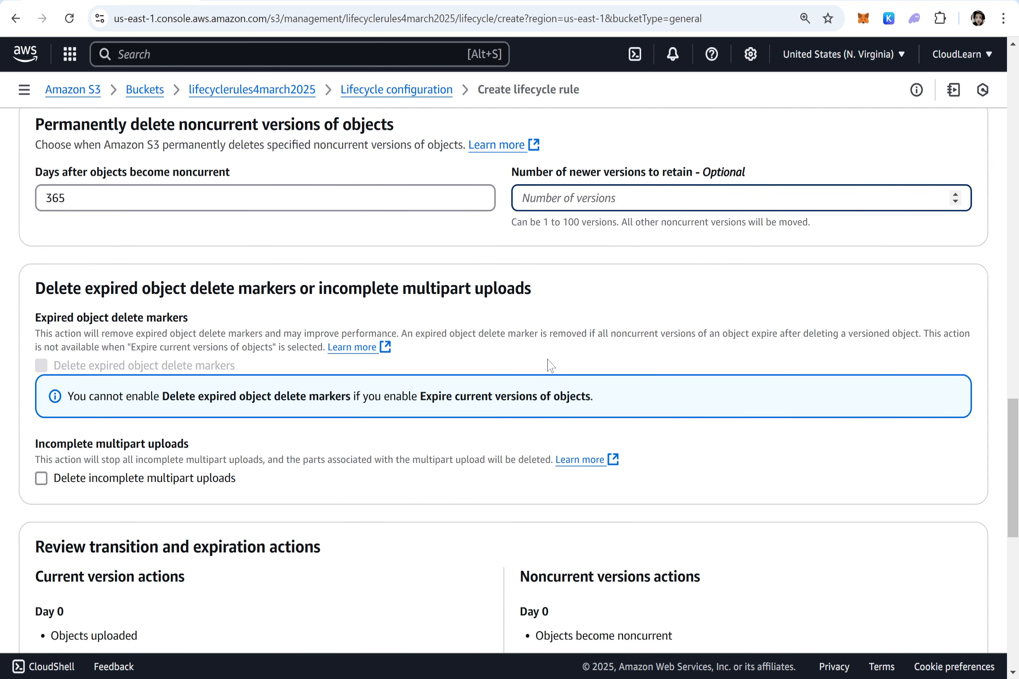
{"action": "left_click", "coordinate": [42, 479]}
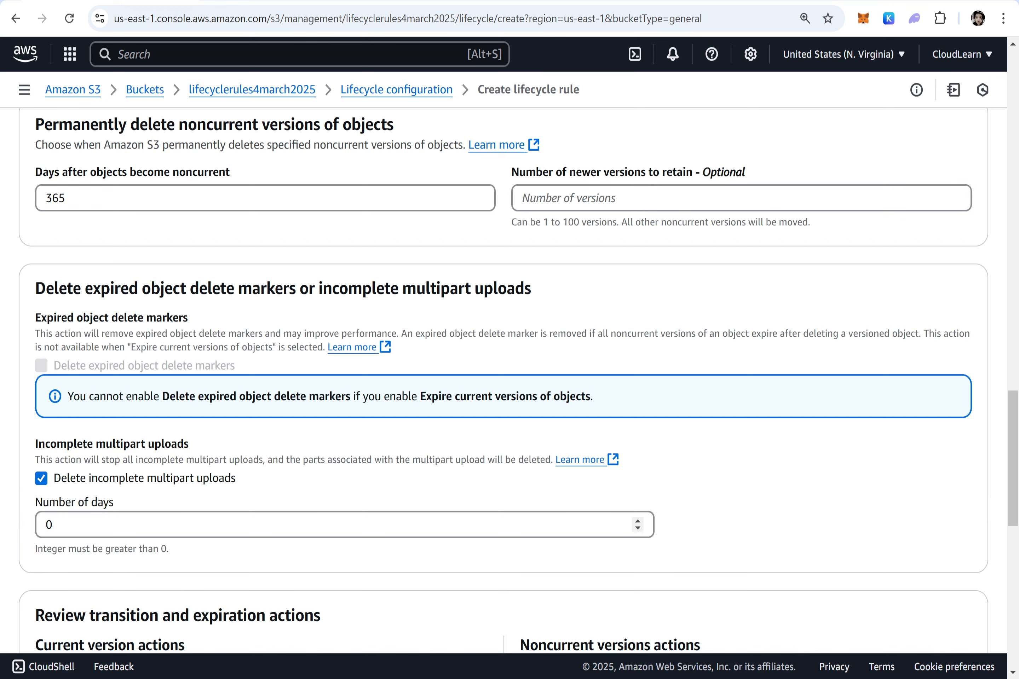
{"action": "left_click", "coordinate": [51, 525]}
{"action": "key", "text": "BackSpace"}
{"action": "type", "text": "2"}
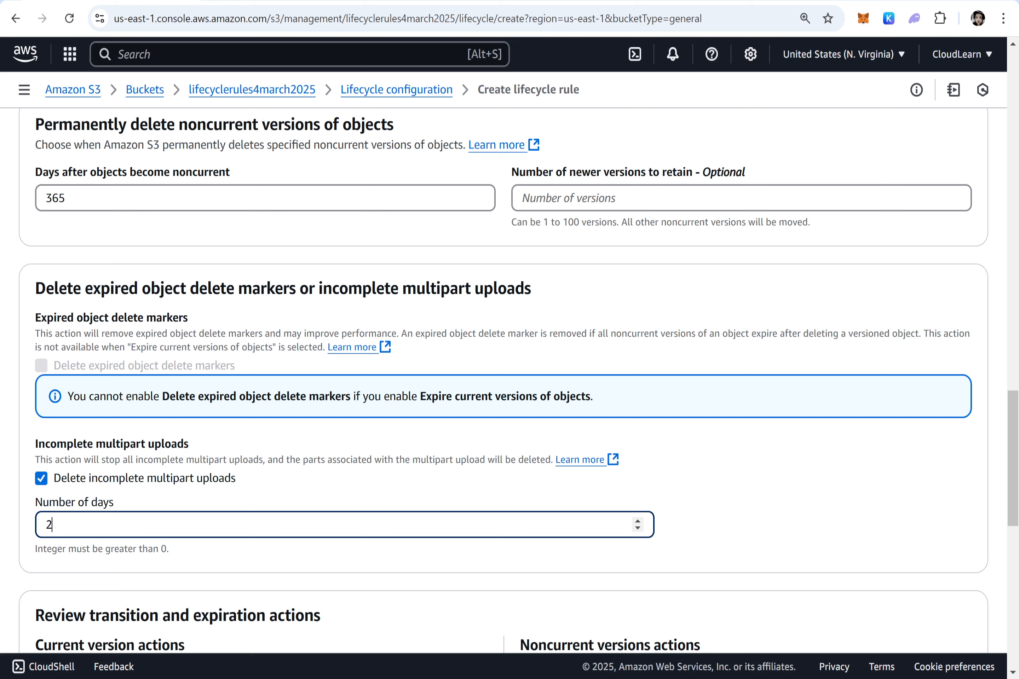
Step: Review the timeline of current version transition and expiration actions in the rule summary
{"action": "scroll", "coordinate": [57, 530], "scroll_direction": "down", "scroll_amount": 10}
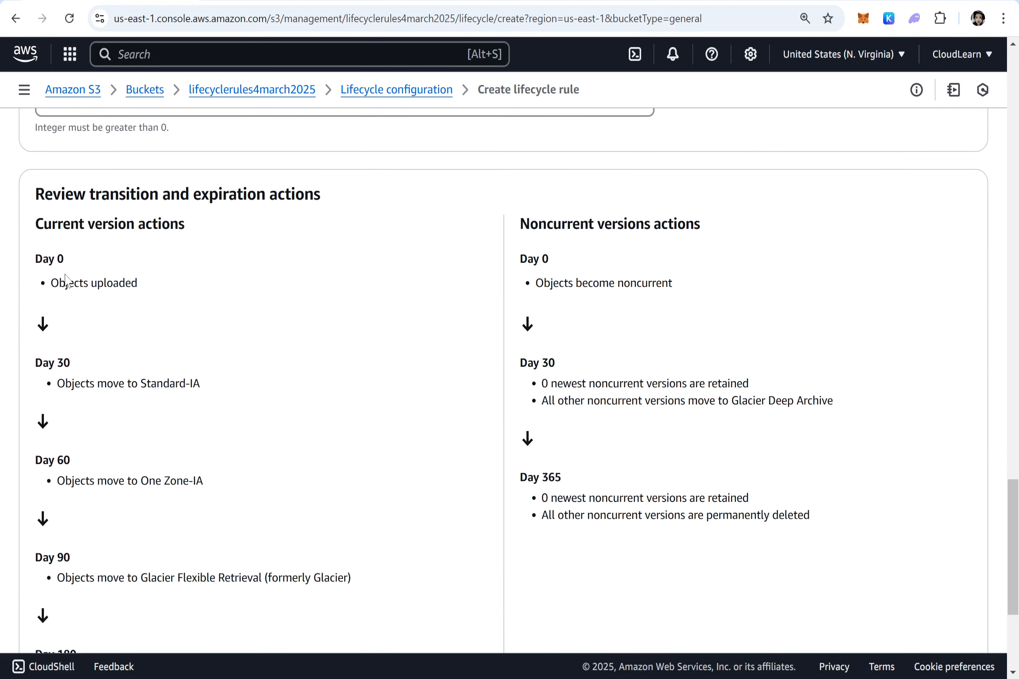
{"action": "left_click_drag", "start_coordinate": [65, 267], "coordinate": [31, 260]}
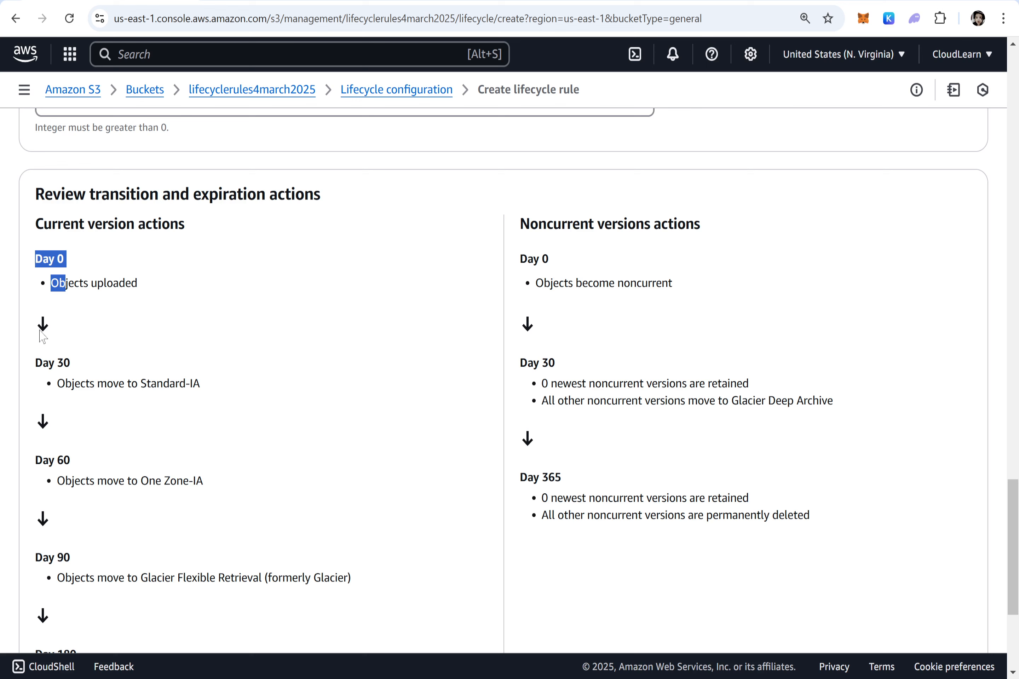
{"action": "left_click", "coordinate": [37, 363]}
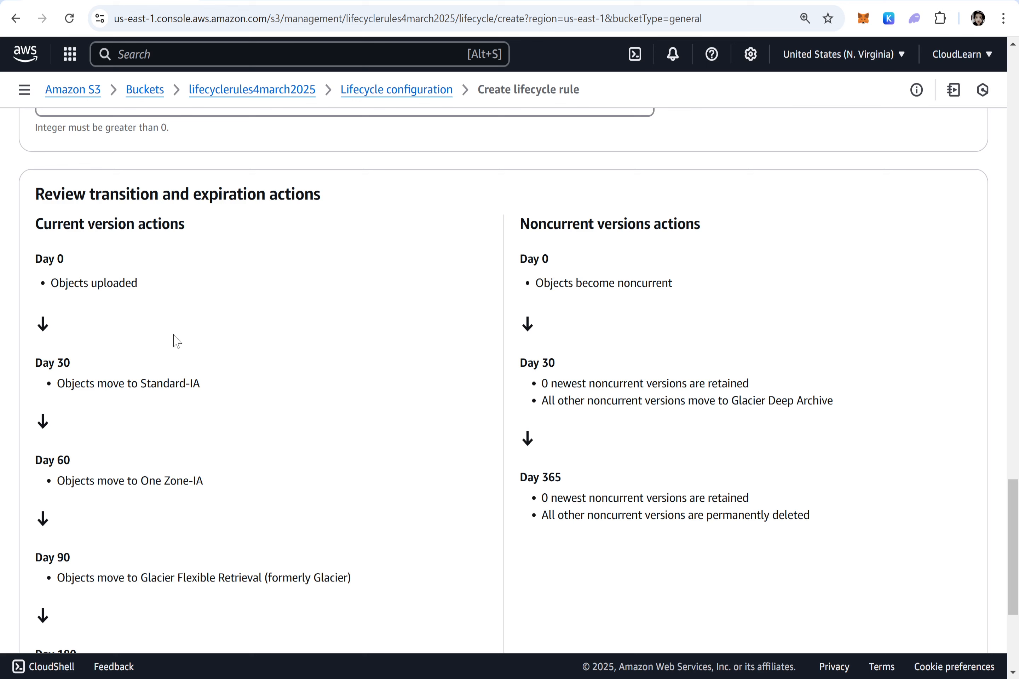
{"action": "left_click_drag", "start_coordinate": [212, 483], "coordinate": [50, 484]}
{"action": "scroll", "coordinate": [49, 478], "scroll_direction": "down", "scroll_amount": 5}
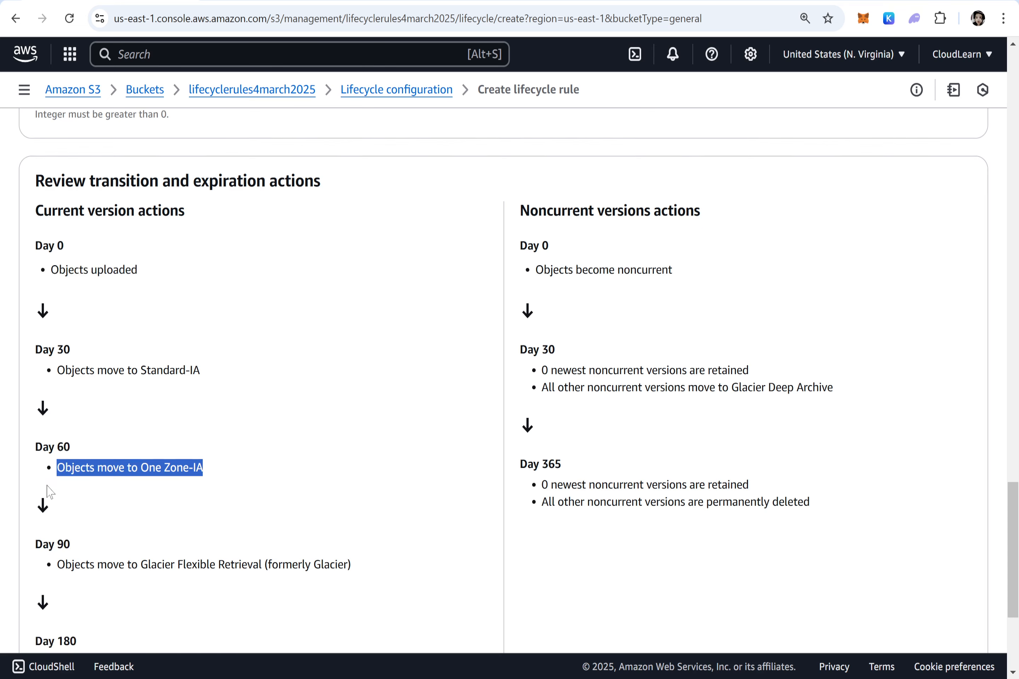
{"action": "left_click_drag", "start_coordinate": [356, 361], "coordinate": [20, 361]}
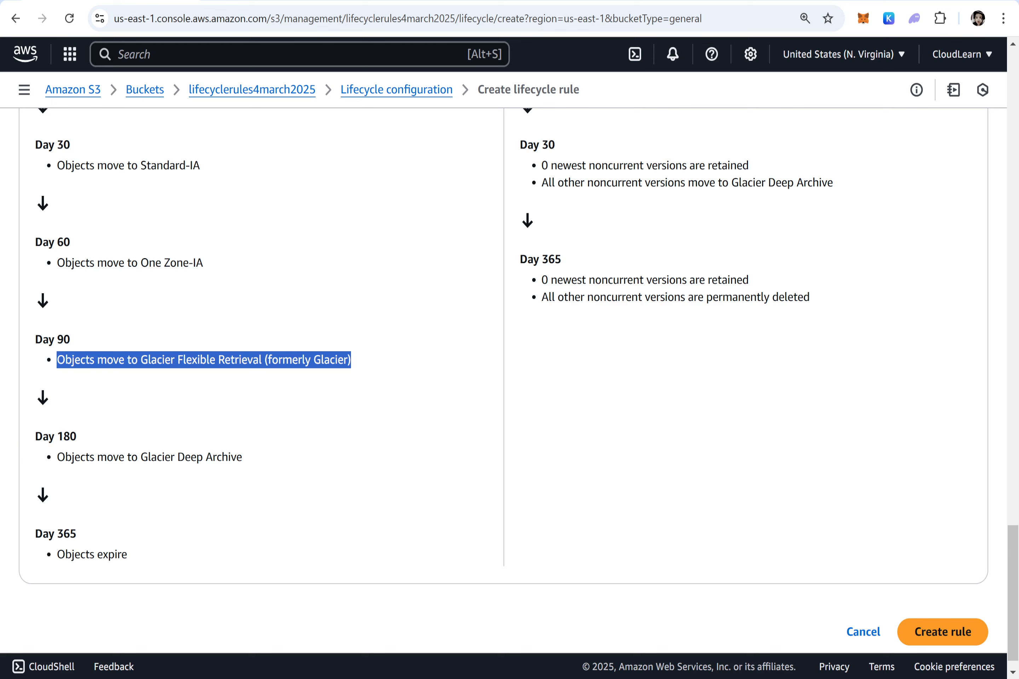
{"action": "left_click_drag", "start_coordinate": [256, 462], "coordinate": [47, 469]}
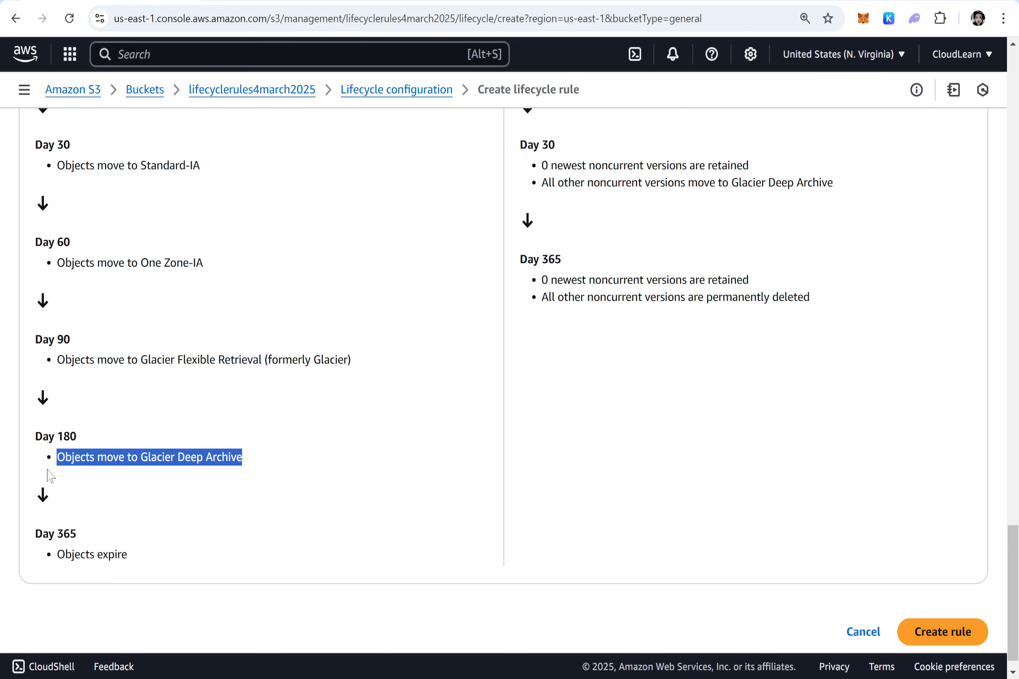
{"action": "left_click_drag", "start_coordinate": [78, 534], "coordinate": [13, 543]}
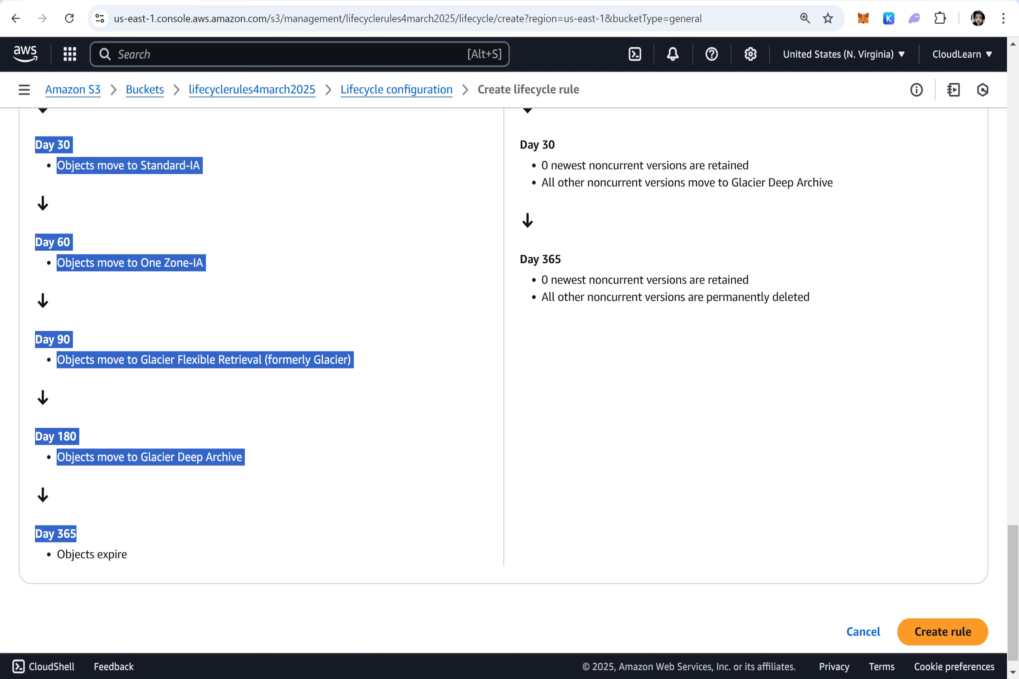
{"action": "left_click", "coordinate": [115, 569]}
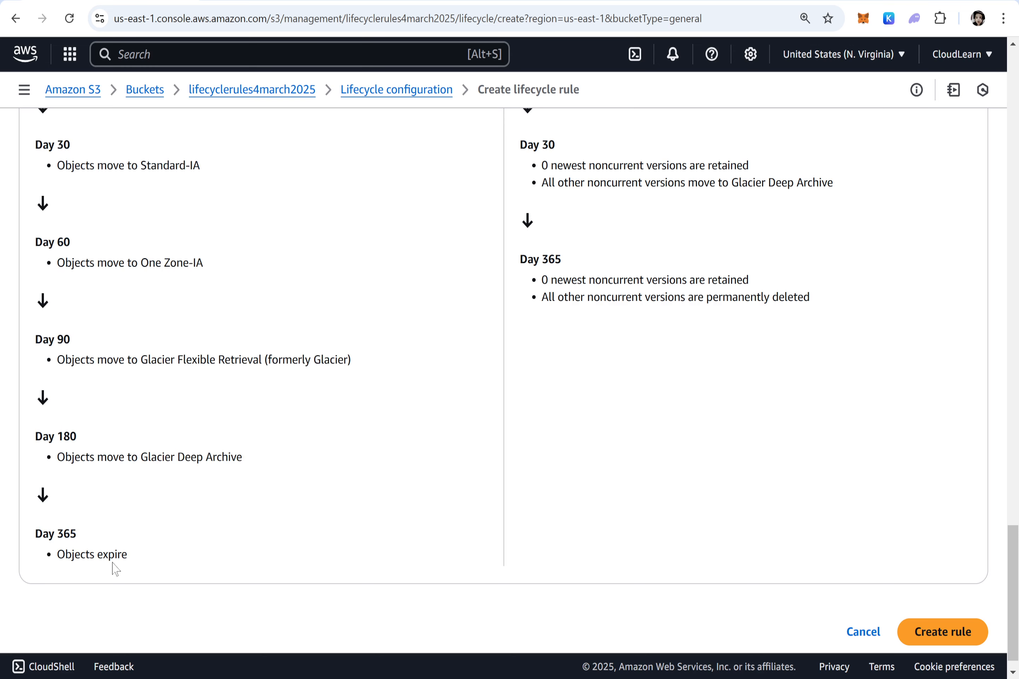
Step: Review the noncurrent version actions in the rule summary and create the lifecycle rule
{"action": "scroll", "coordinate": [683, 296], "scroll_direction": "up", "scroll_amount": 5}
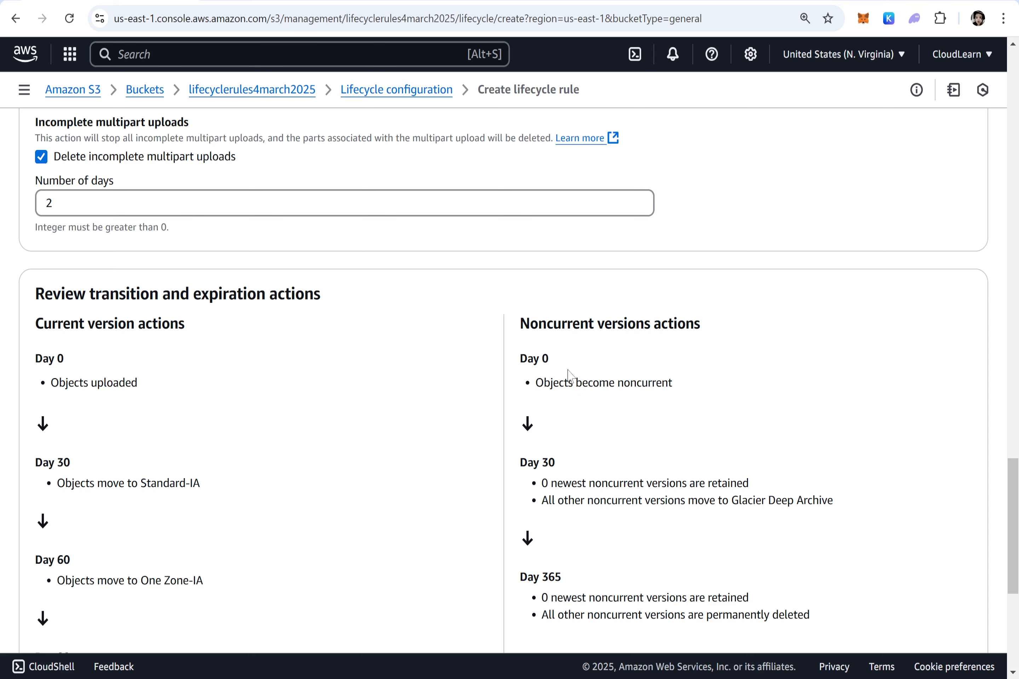
{"action": "scroll", "coordinate": [598, 401], "scroll_direction": "down", "scroll_amount": 2}
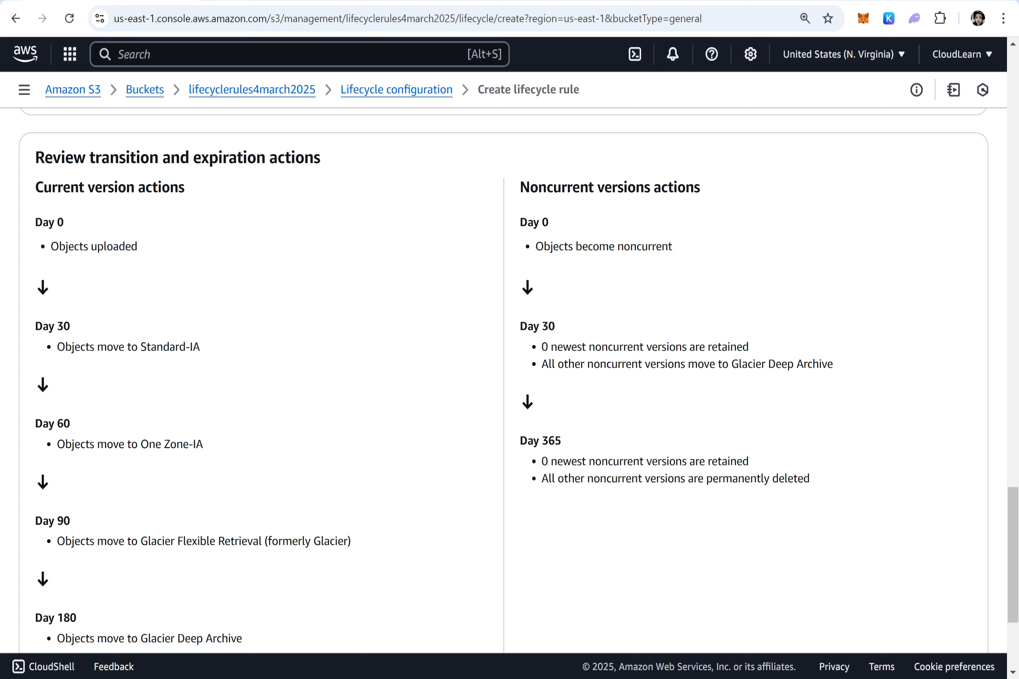
{"action": "scroll", "coordinate": [569, 324], "scroll_direction": "down", "scroll_amount": 1}
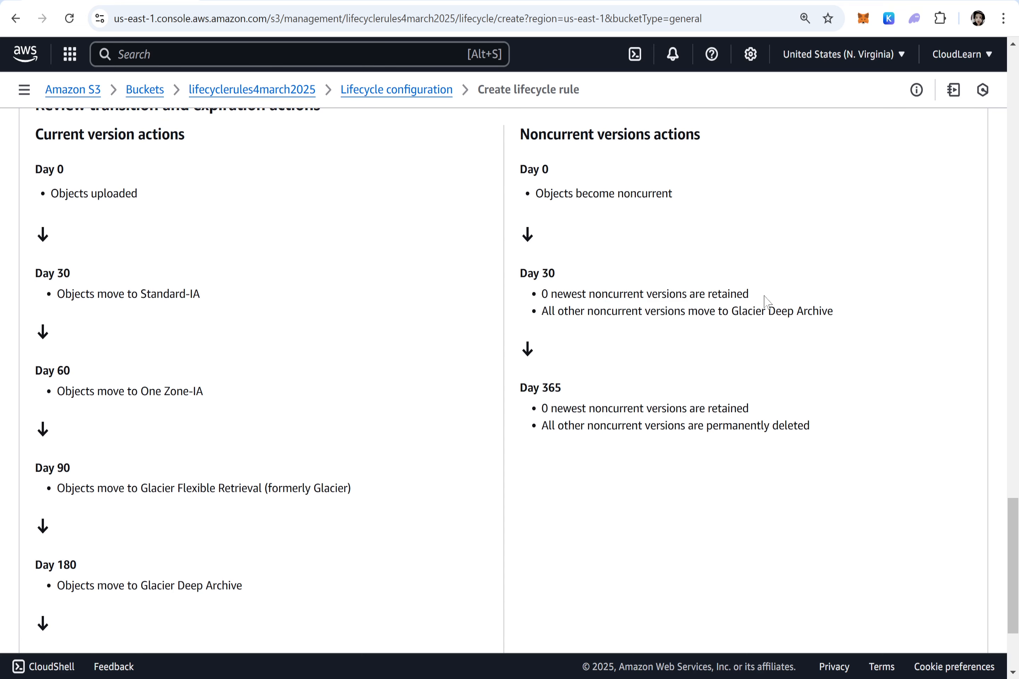
{"action": "left_click_drag", "start_coordinate": [754, 295], "coordinate": [538, 295]}
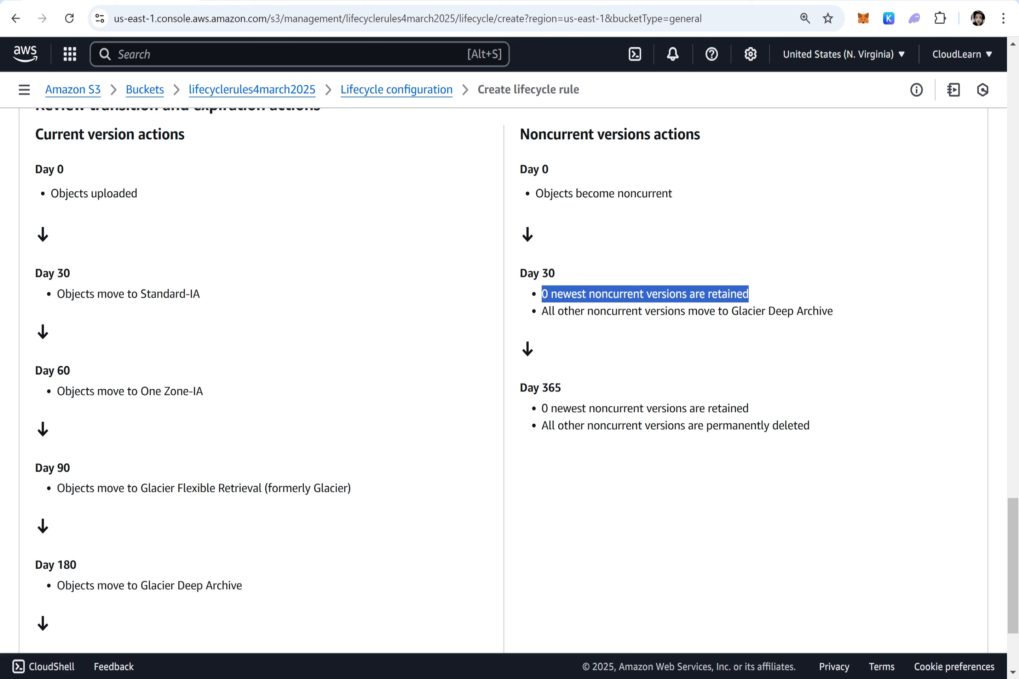
{"action": "left_click_drag", "start_coordinate": [563, 389], "coordinate": [519, 394]}
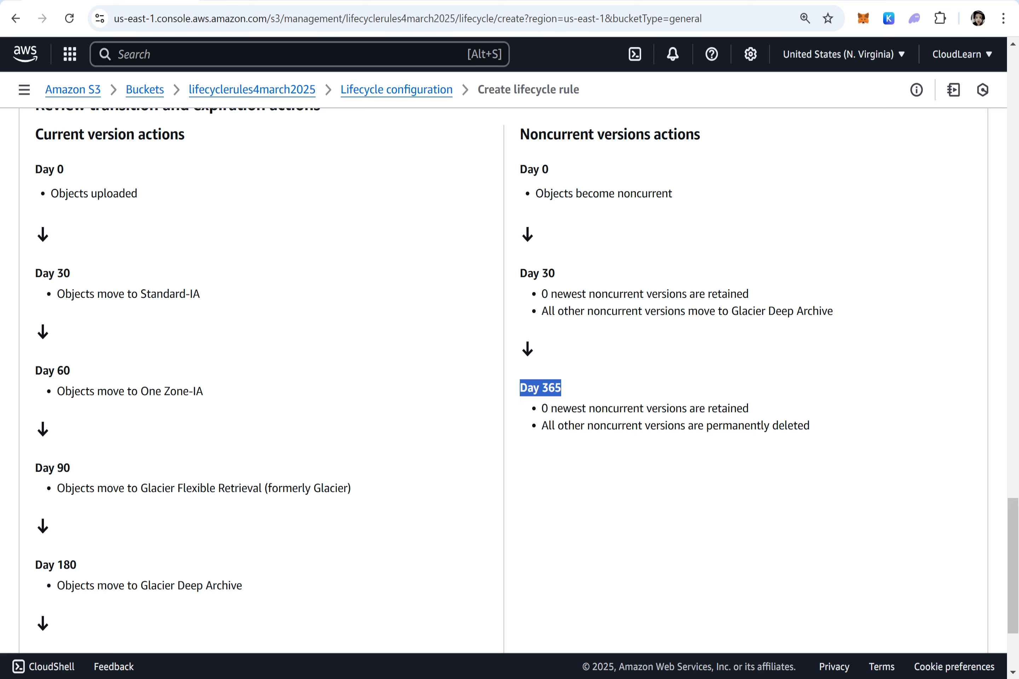
{"action": "left_click_drag", "start_coordinate": [563, 408], "coordinate": [522, 396]}
{"action": "left_click", "coordinate": [548, 409]}
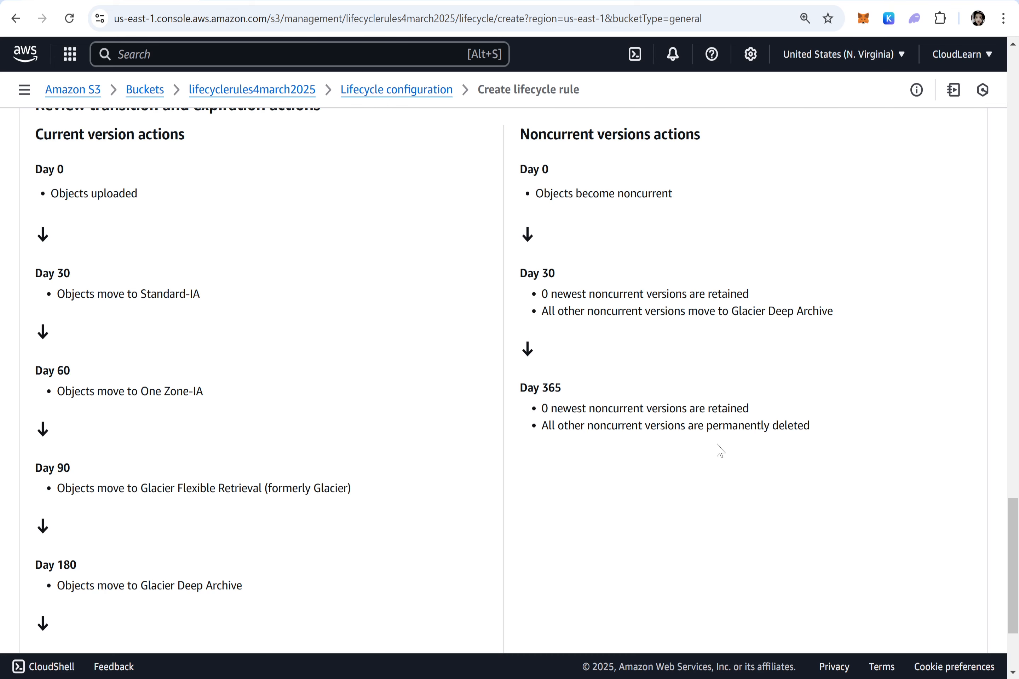
{"action": "scroll", "coordinate": [721, 452], "scroll_direction": "down", "scroll_amount": 3}
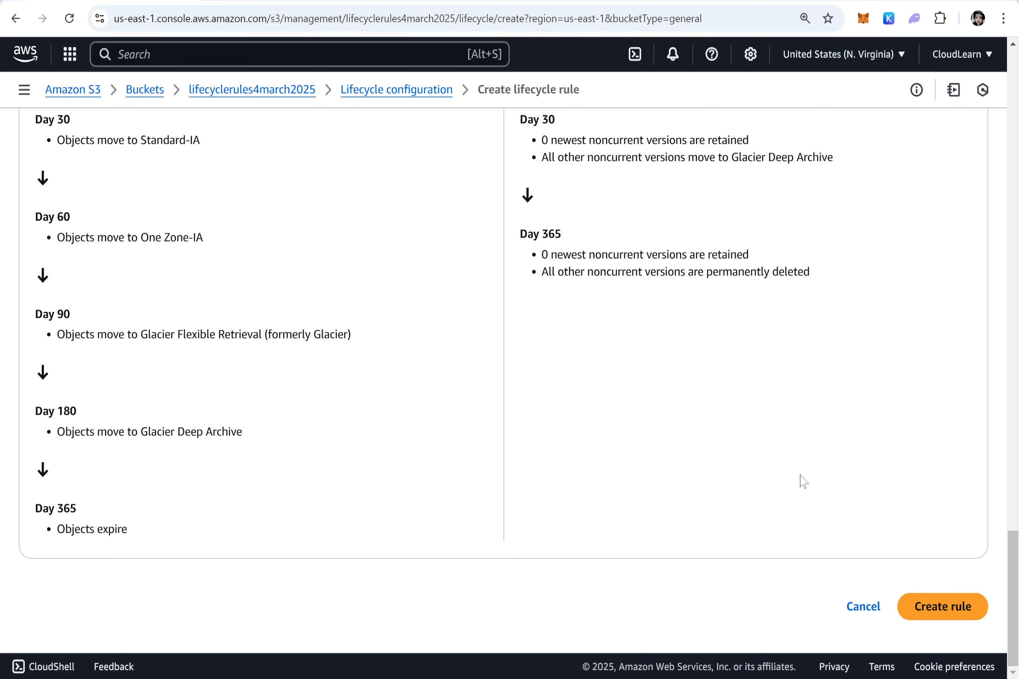
{"action": "left_click", "coordinate": [949, 620]}
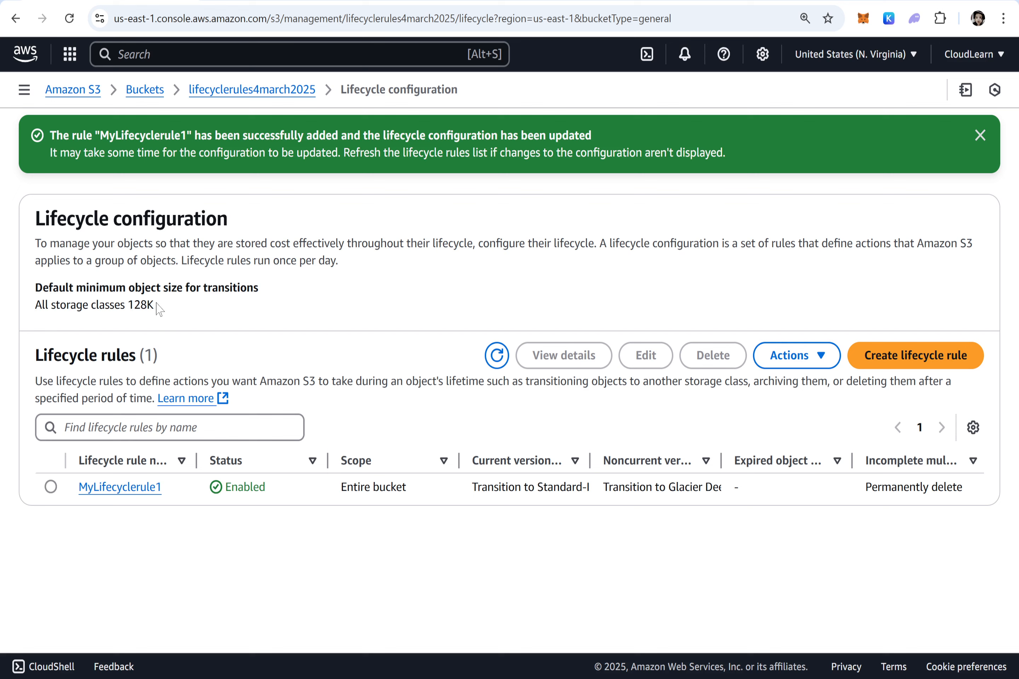
Step: Copy the default minimum object size for transitions, label and value, from the lifecycle configuration and switch to the Notepad notes
{"action": "left_click_drag", "start_coordinate": [154, 306], "coordinate": [39, 297]}
{"action": "key", "text": "ctrl+c"}
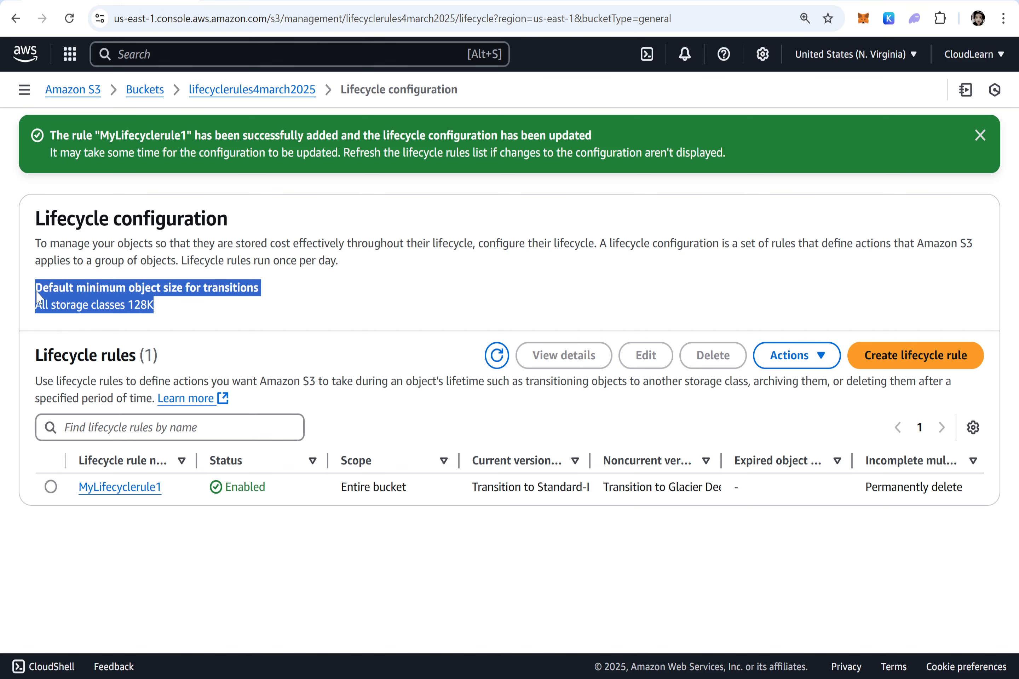
{"action": "key", "text": "alt+Tab"}
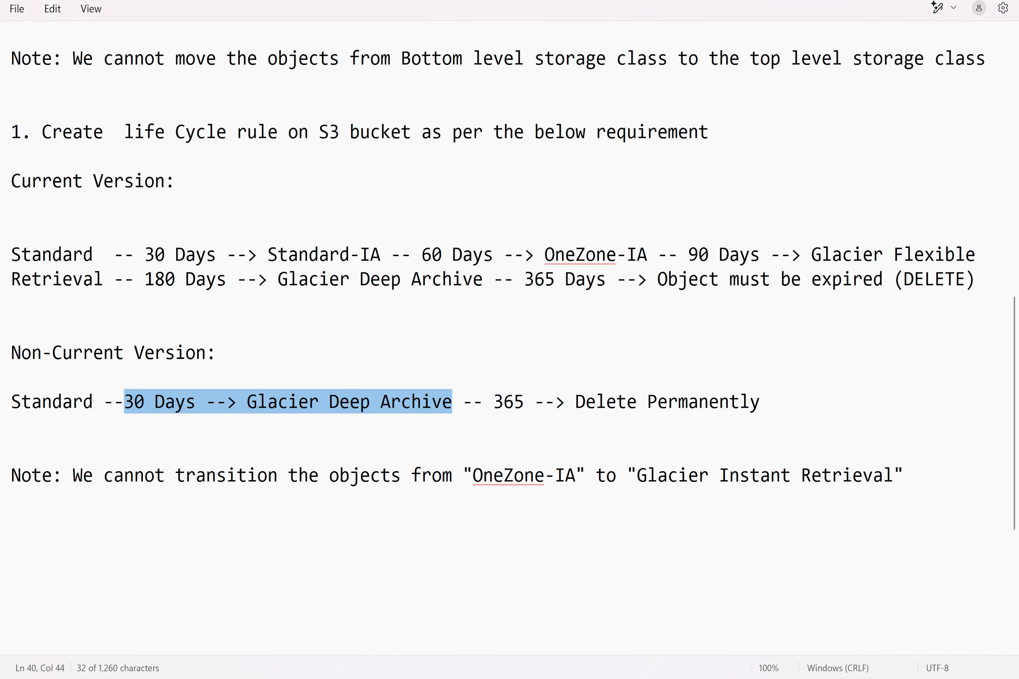
Step: Add a "NOTE:" heading below the Glacier Instant Retrieval note and paste the copied minimum object size text under it
{"action": "left_click", "coordinate": [904, 476]}
{"action": "key", "text": "Return"}
{"action": "key", "text": "Return"}
{"action": "key", "text": "Return"}
{"action": "type", "text": "NOTE"}
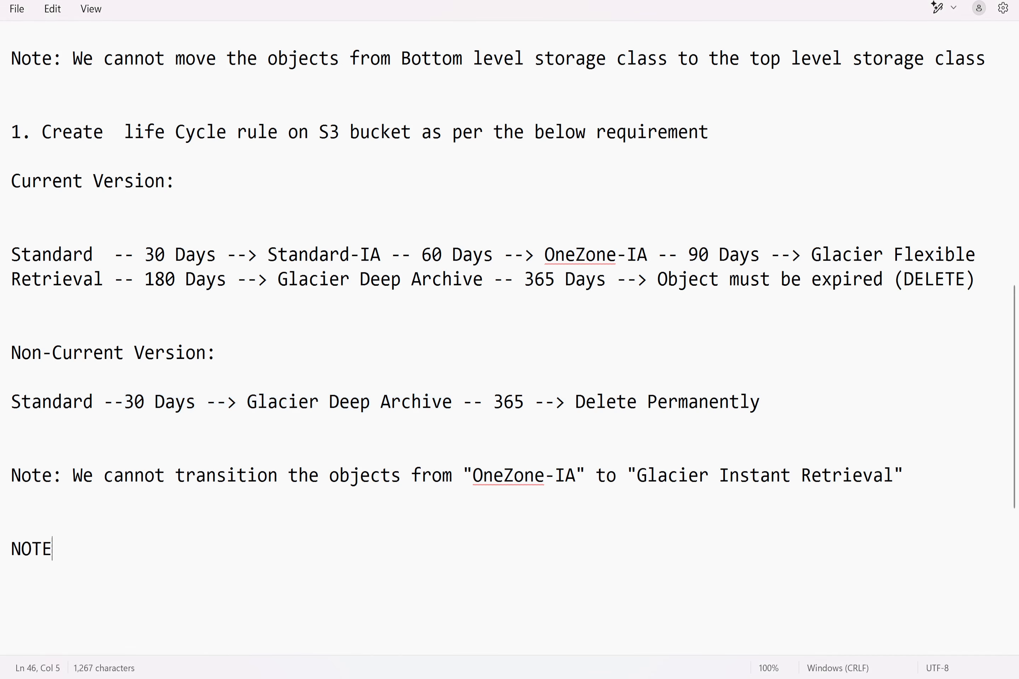
{"action": "type", "text": ":"}
{"action": "key", "text": "Return"}
{"action": "key", "text": "Return"}
{"action": "key", "text": "ctrl+v"}
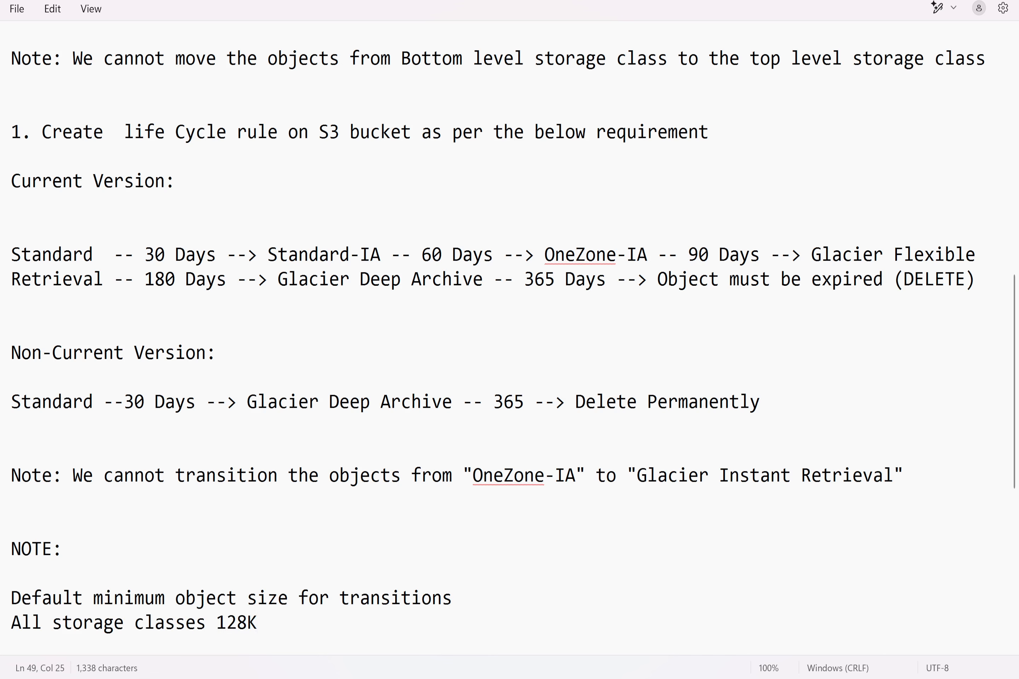
Step: Merge the two pasted lines into one, shortening the wording to "Default minimum object size for transition 128K"
{"action": "left_click", "coordinate": [453, 598]}
{"action": "key", "text": "Delete"}
{"action": "key", "text": "BackSpace"}
{"action": "key", "text": "Delete"}
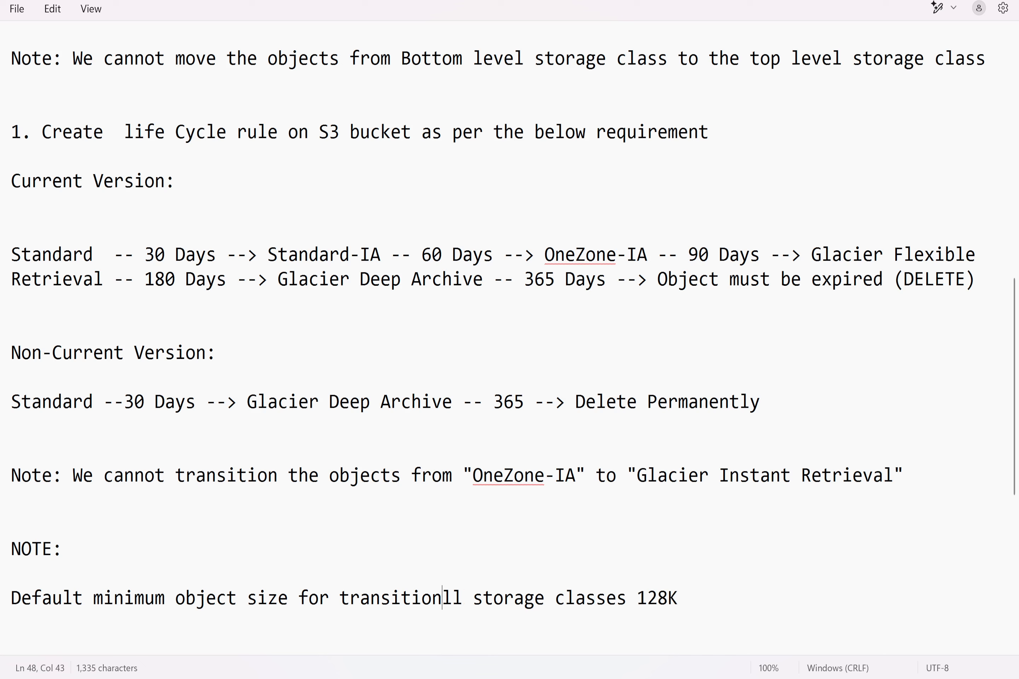
{"action": "key", "text": "Delete"}
{"action": "key", "text": "Delete"}
{"action": "key", "text": "Delete"}
{"action": "key", "text": "Delete"}
{"action": "key", "text": "Delete"}
{"action": "key", "text": "Delete"}
{"action": "key", "text": "Delete"}
{"action": "key", "text": "Delete"}
{"action": "key", "text": "Delete"}
{"action": "key", "text": "Delete"}
{"action": "key", "text": "Delete"}
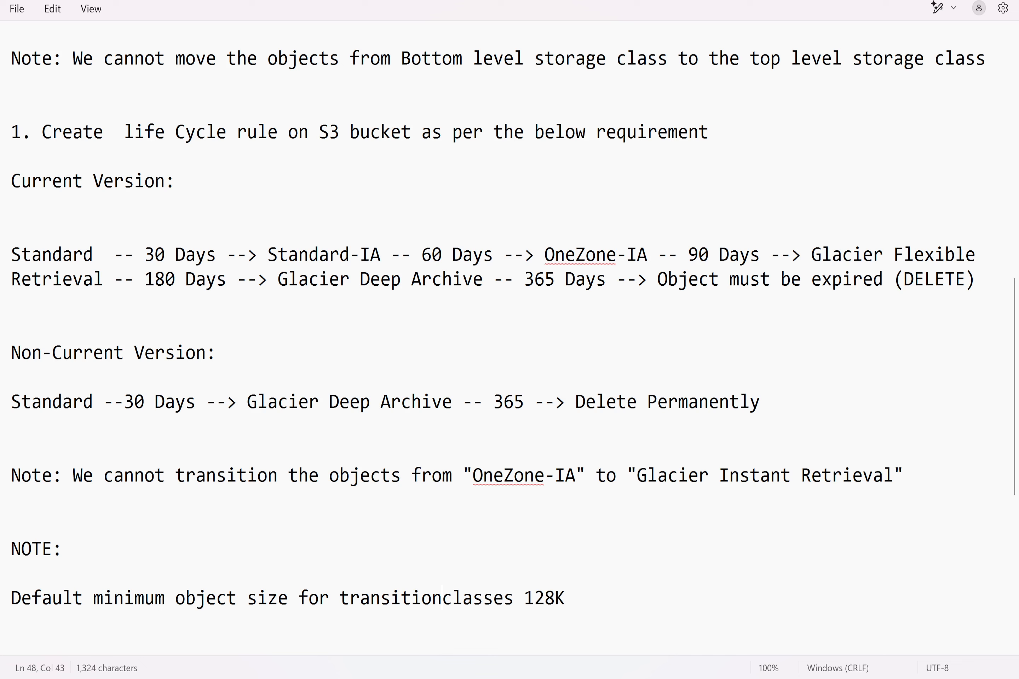
{"action": "key", "text": "Delete"}
{"action": "key", "text": "Delete"}
{"action": "key", "text": "Delete"}
{"action": "key", "text": "Delete"}
{"action": "key", "text": "Delete"}
{"action": "key", "text": "Delete"}
{"action": "key", "text": "Delete"}
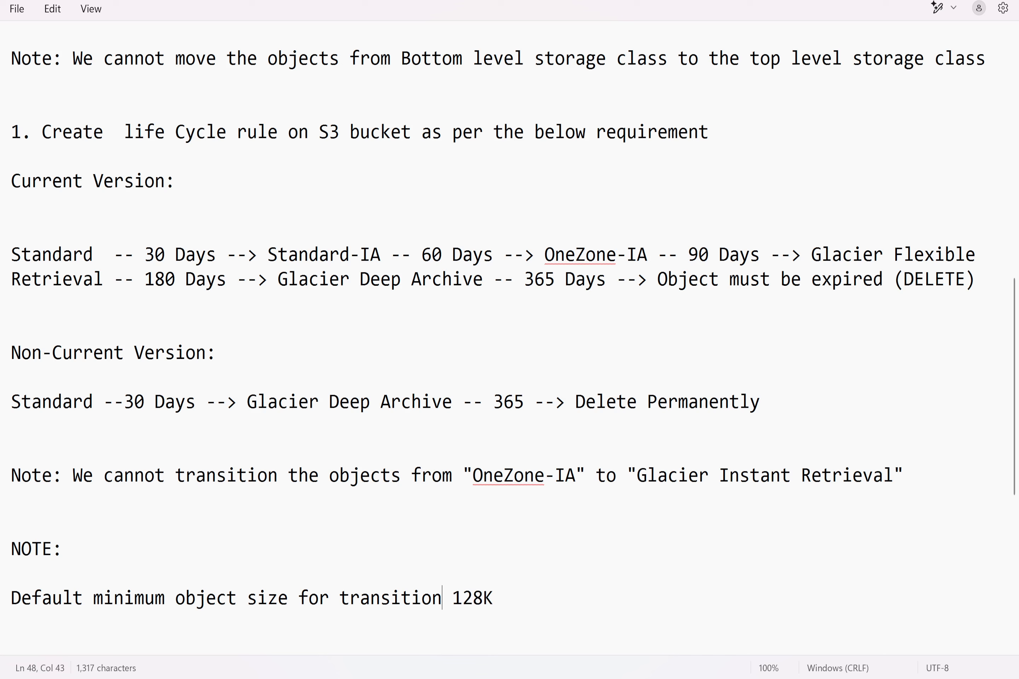
Step: Reword the end of the new note so the line reads "Default minimum object size for transitioning is 128K"
{"action": "type", "text": "inin"}
{"action": "key", "text": "BackSpace"}
{"action": "key", "text": "BackSpace"}
{"action": "type", "text": "g"}
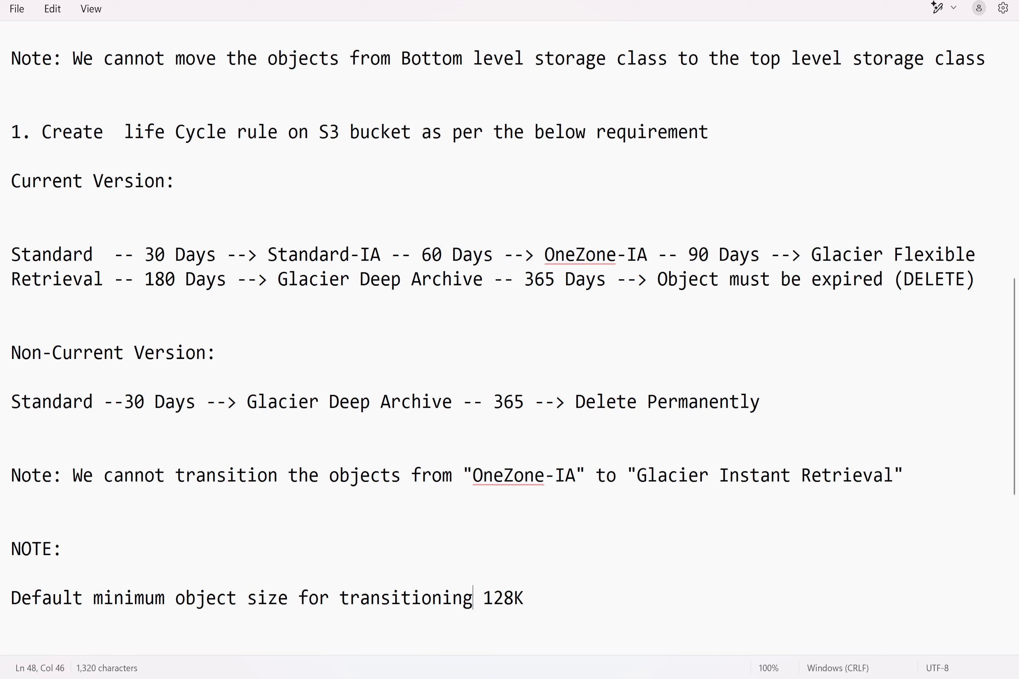
{"action": "type", "text": " is"}
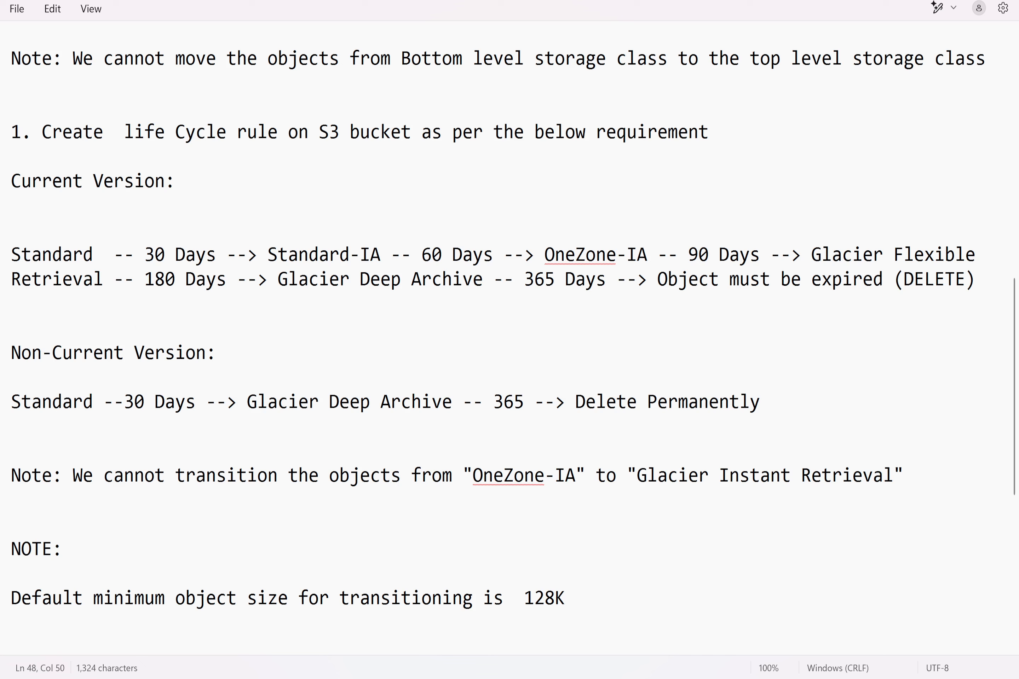
{"action": "key", "text": "Delete"}
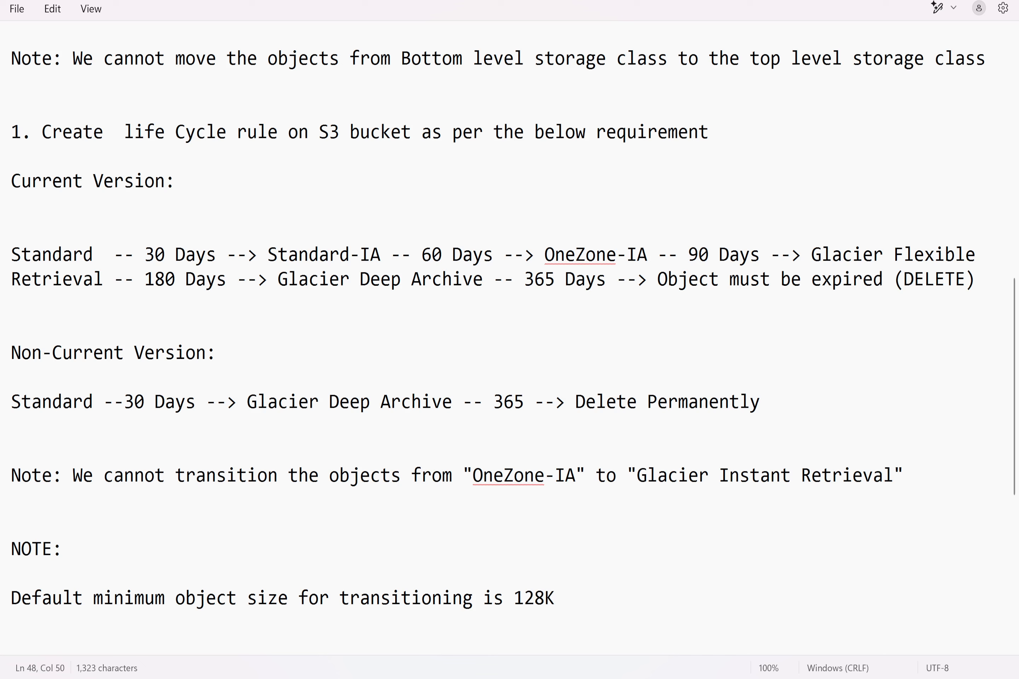